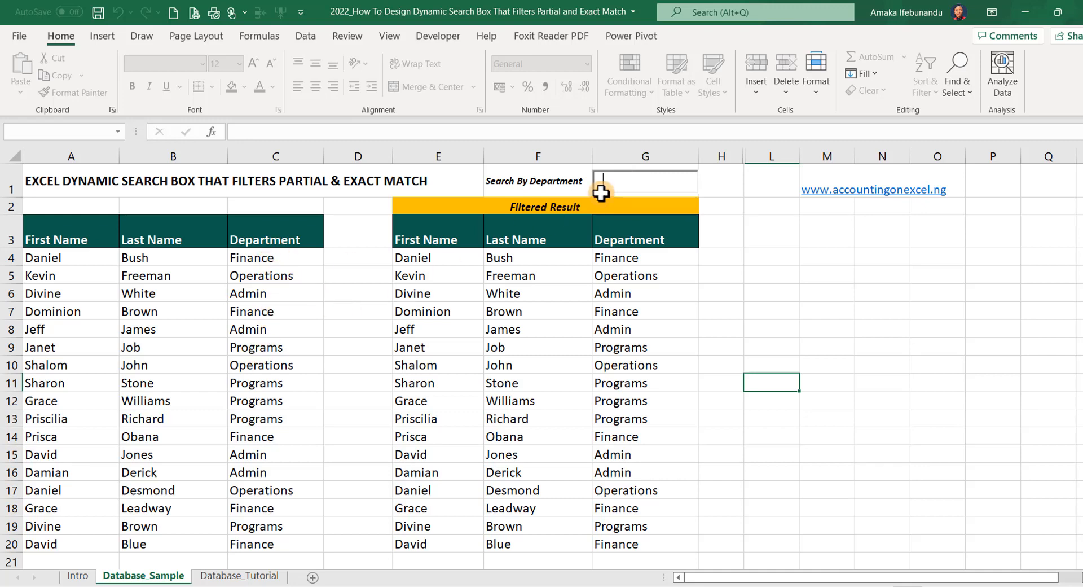
Filter the sample employee list with the Search By Department box, first by F and then by Adm
text(F)
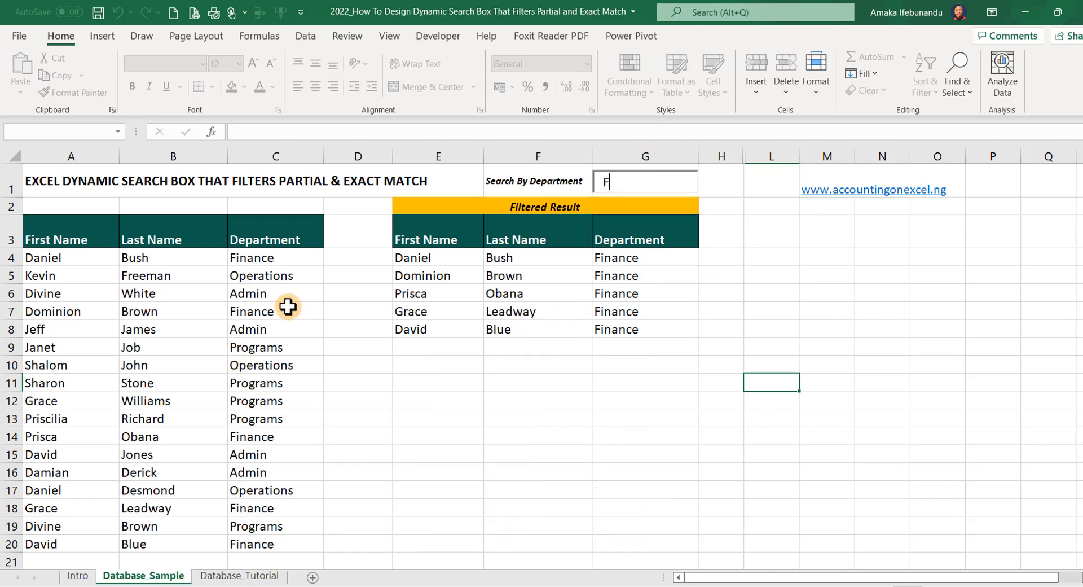
click(621, 182)
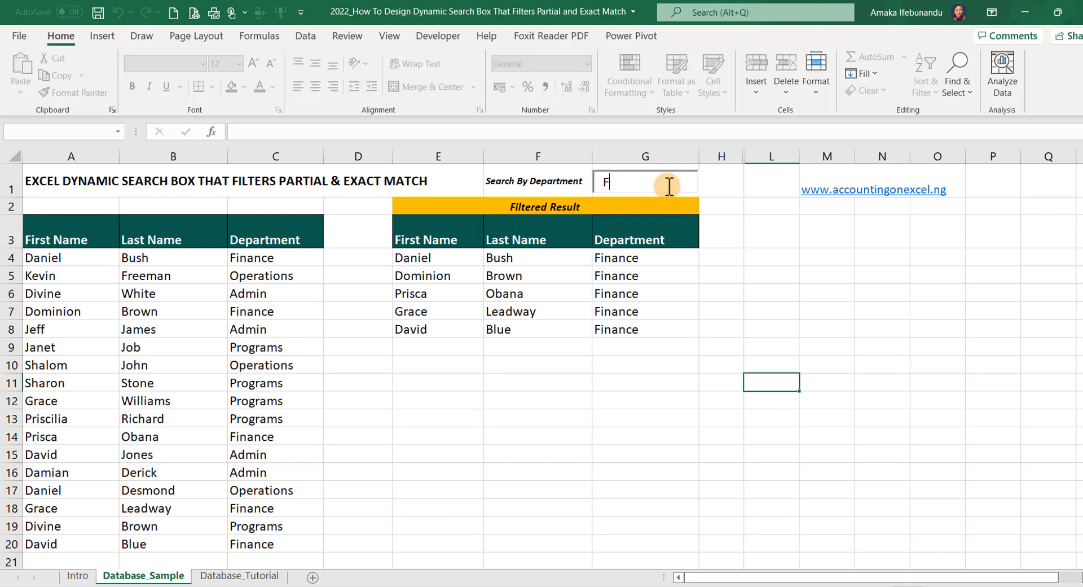
text(Ad)
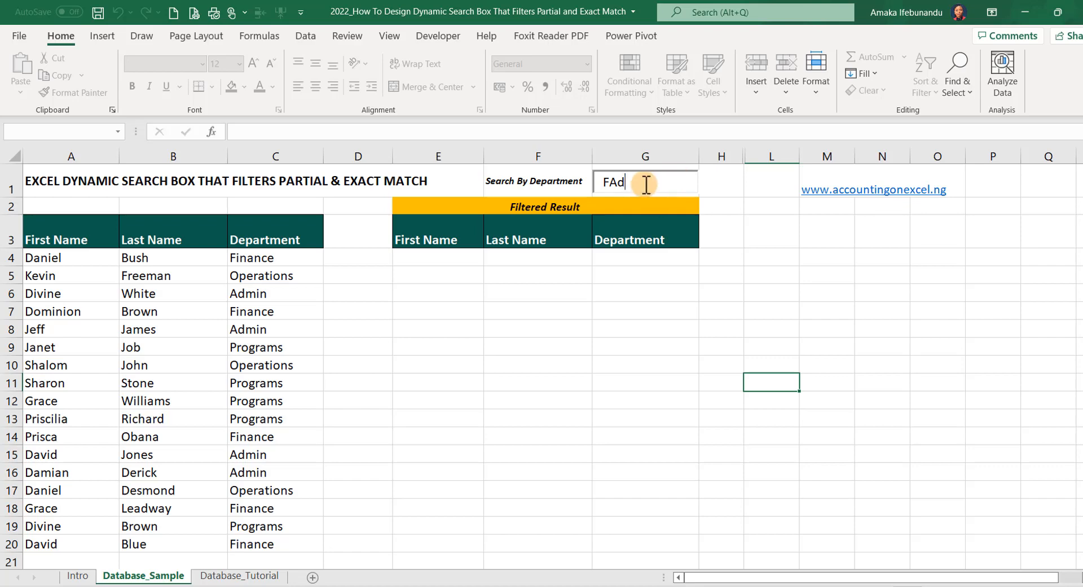
key(BackSpace)
key(BackSpace)
key(BackSpace)
text(Adm)
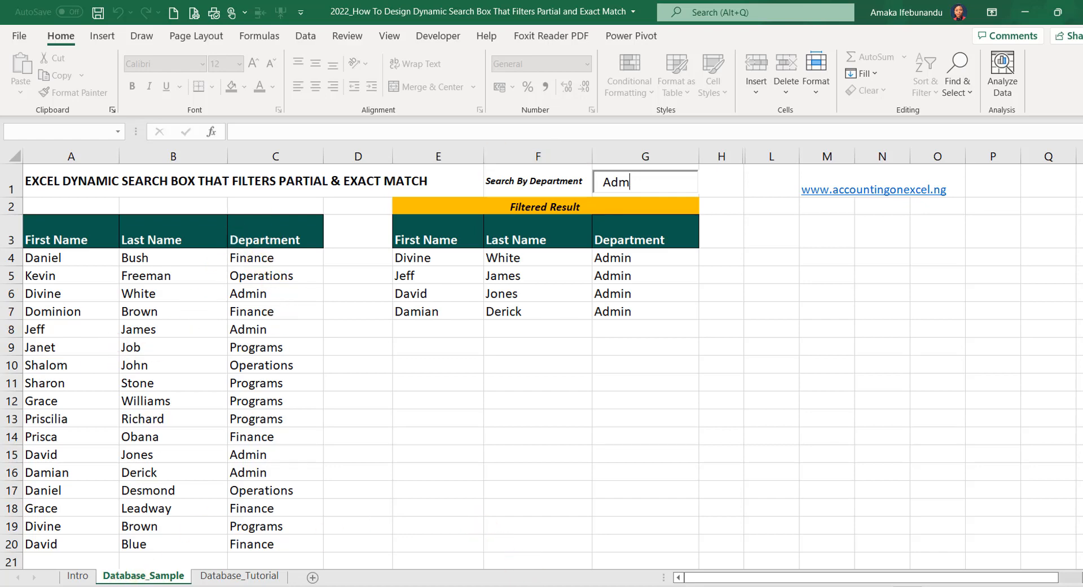
Switch to the Across Multiple Columns workbook and shorten the search text on the Database_Sample sheet to F
click(314, 559)
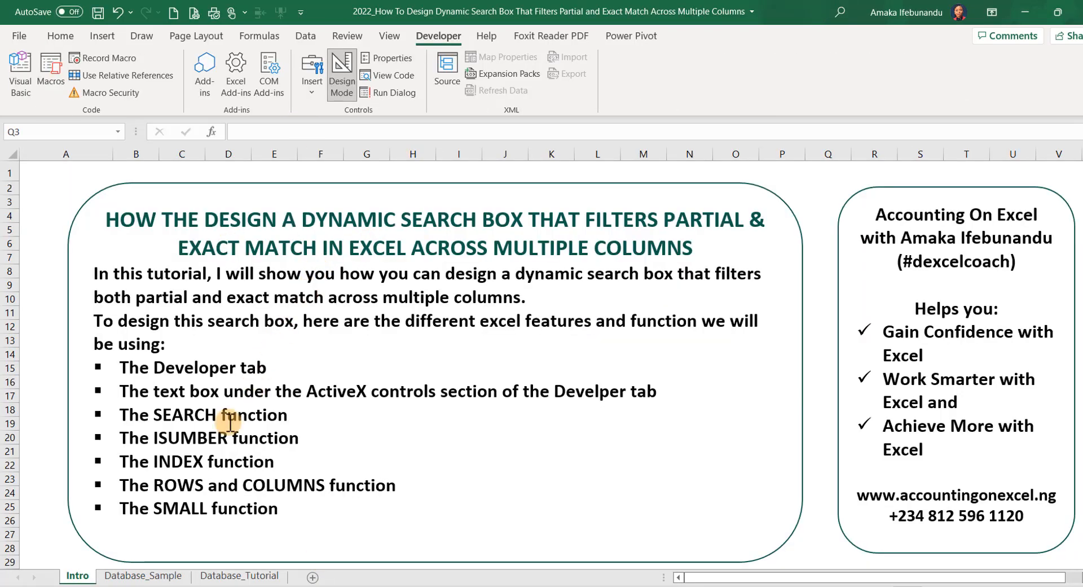
click(144, 575)
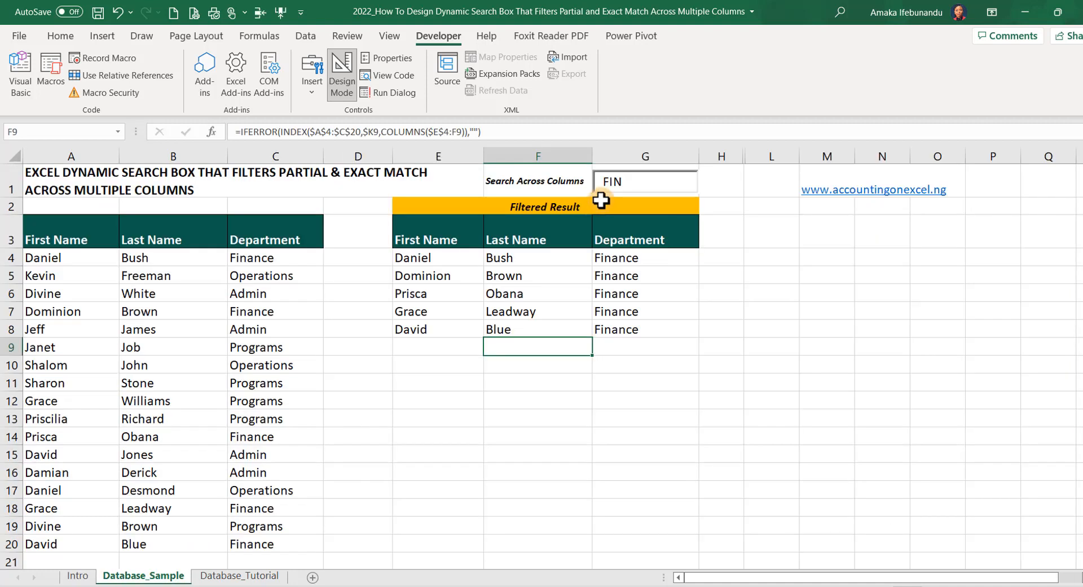
click(637, 182)
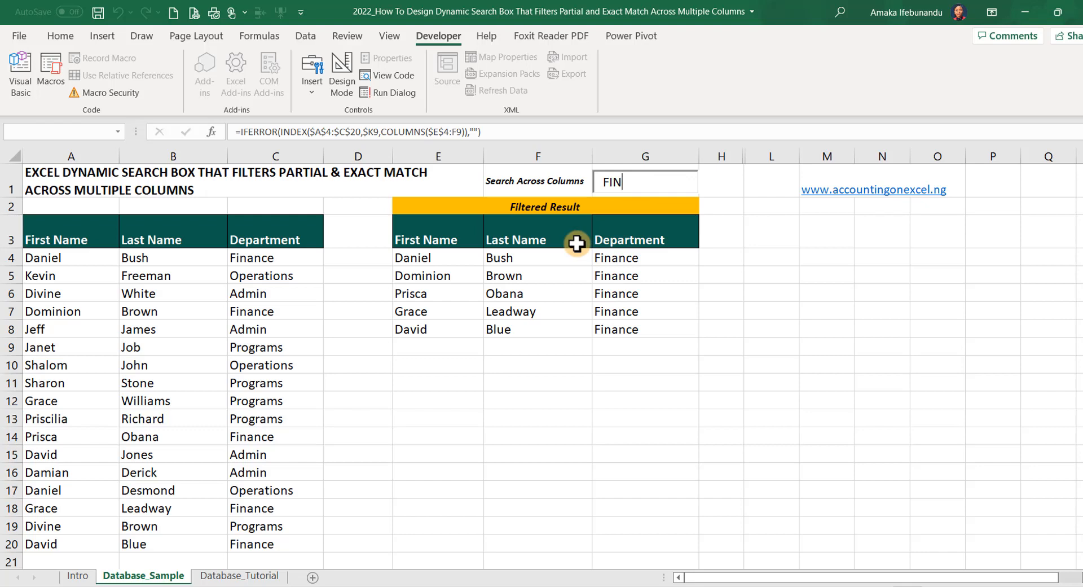
key(BackSpace)
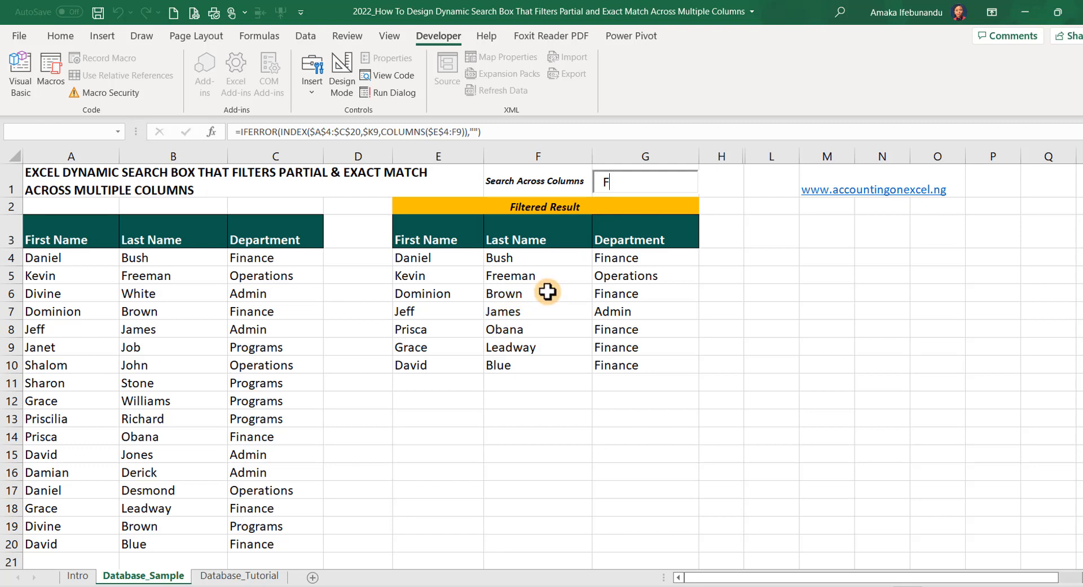
View the Intro sheet, then unhide the helper columns between columns H and L on the Database_Sample sheet
click(77, 575)
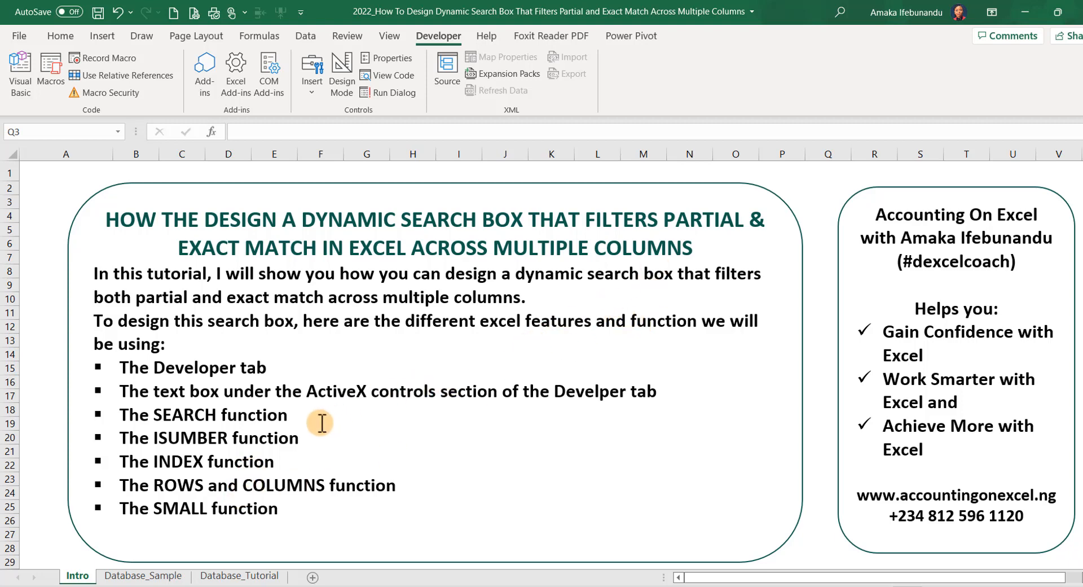
click(172, 575)
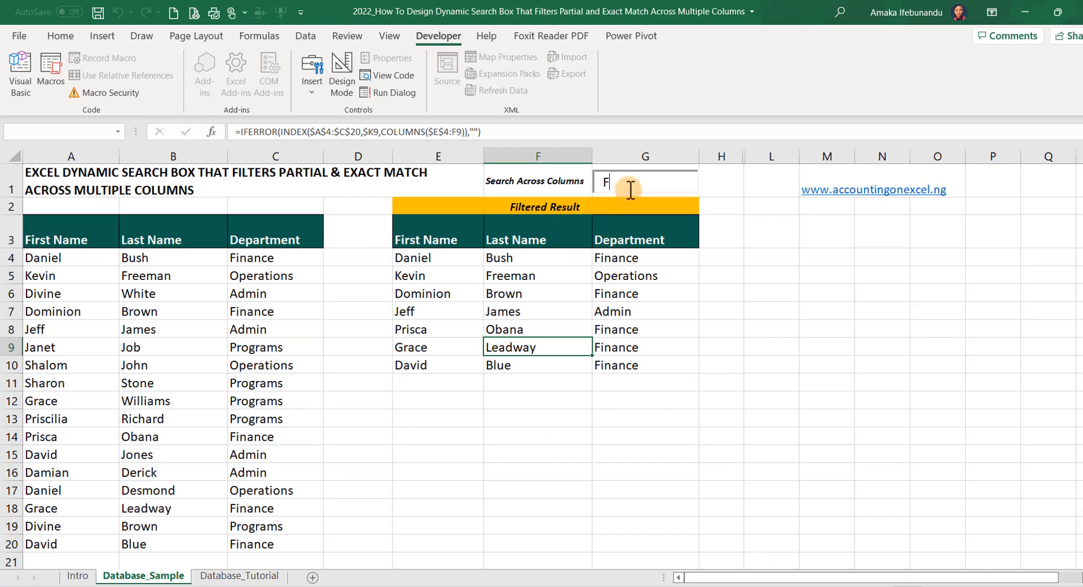
click(722, 155)
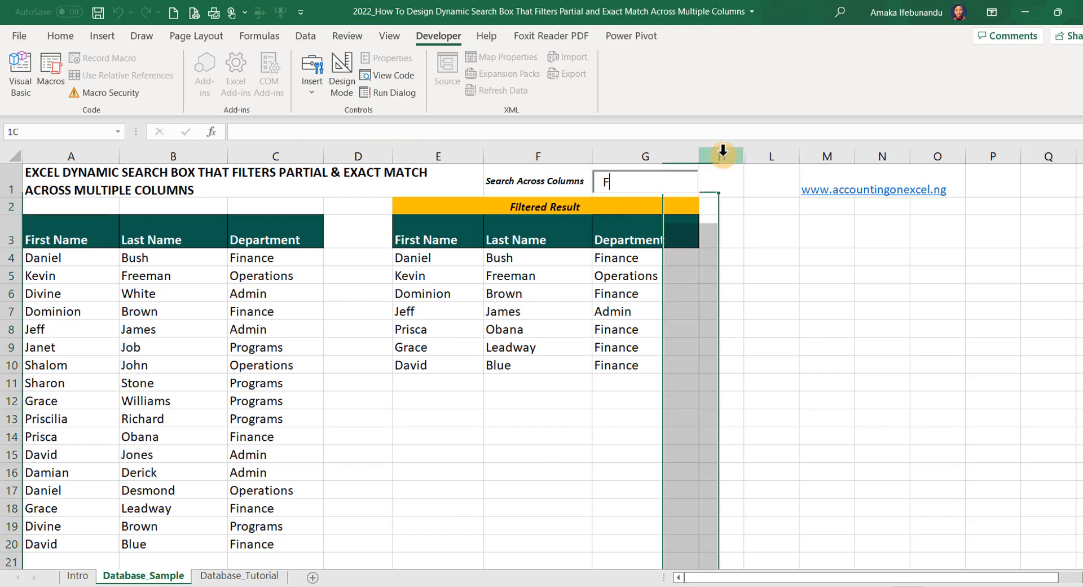
drag(761, 155, 768, 156)
right_click(768, 156)
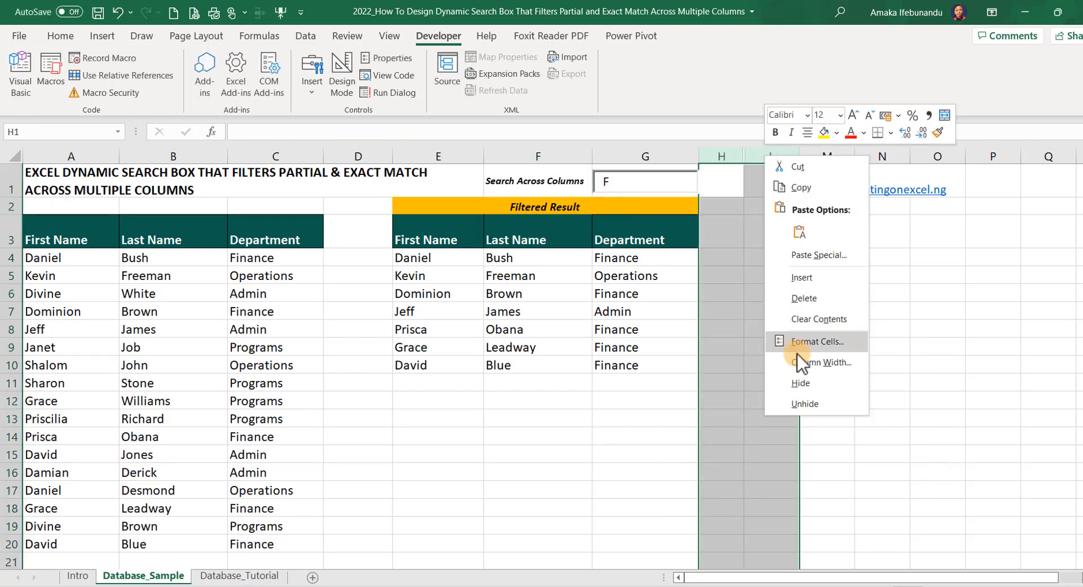
click(817, 405)
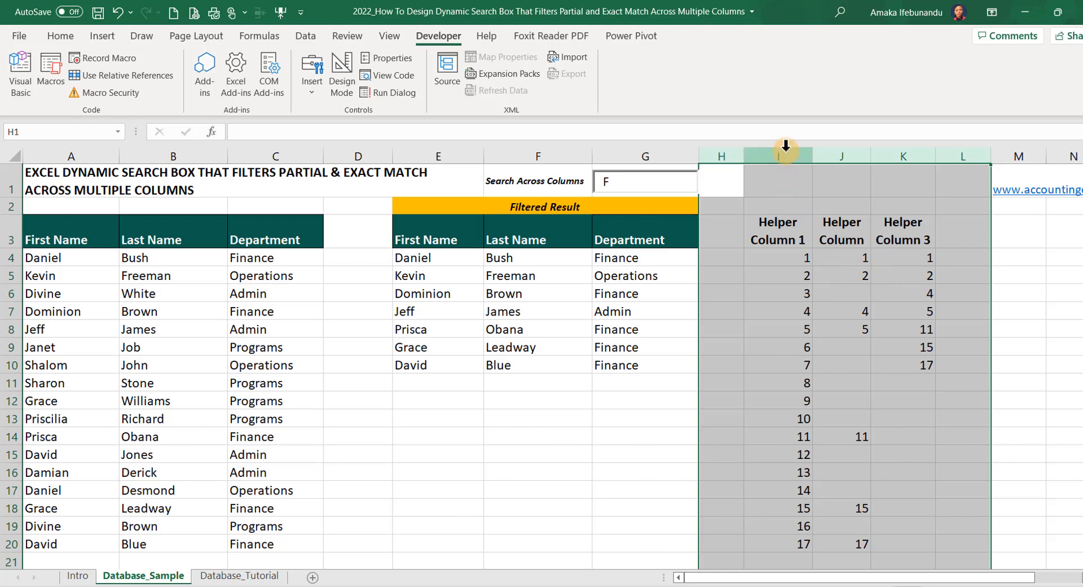
Hide helper columns I through K on the Database_Sample sheet
drag(787, 153, 899, 153)
right_click(857, 154)
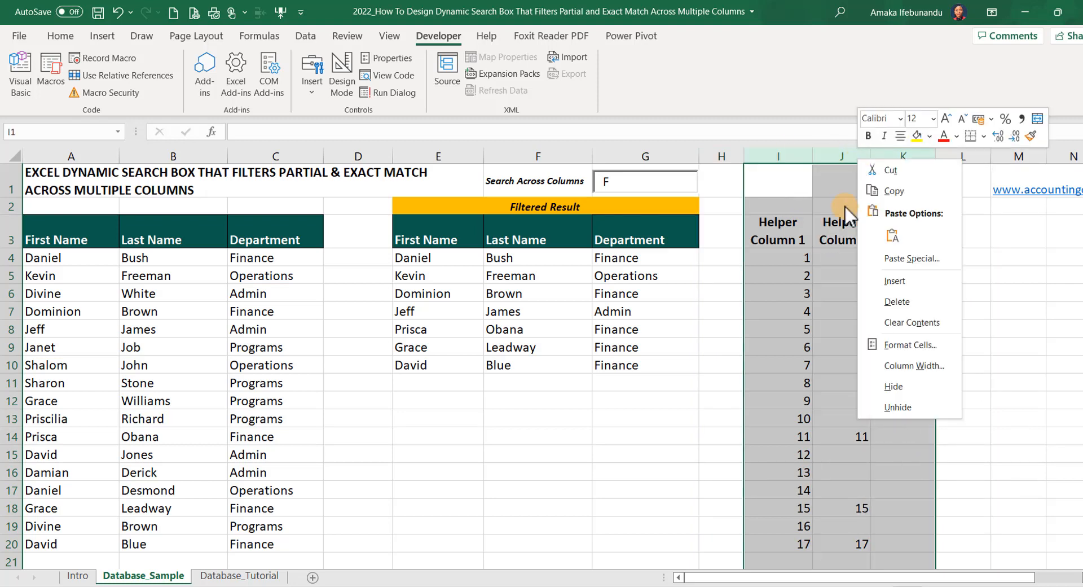
click(876, 386)
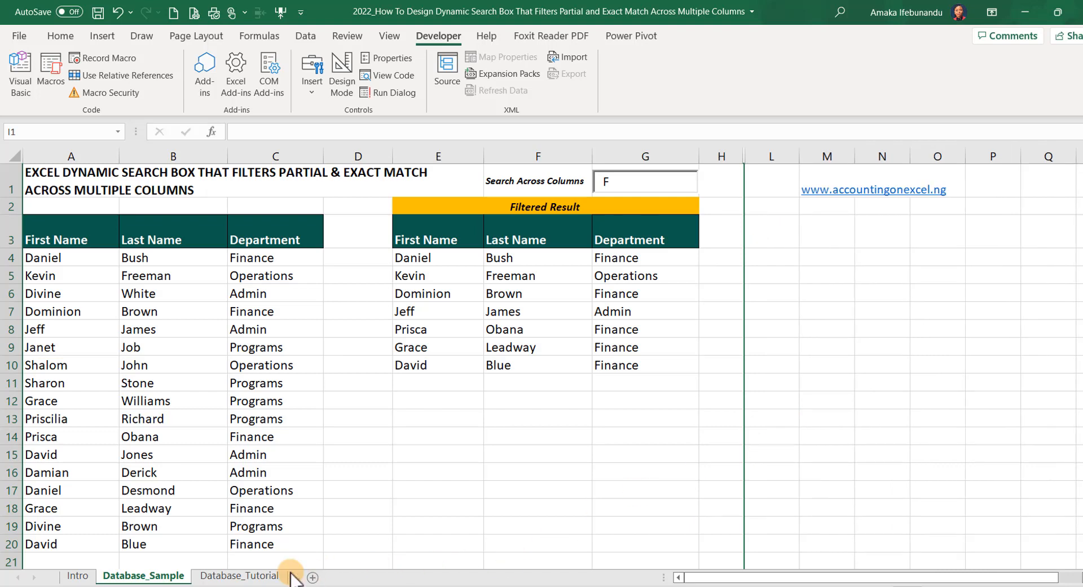
Open the Database_Tutorial sheet and check in the ribbon customization options that Developer is enabled, without changing the settings
click(271, 575)
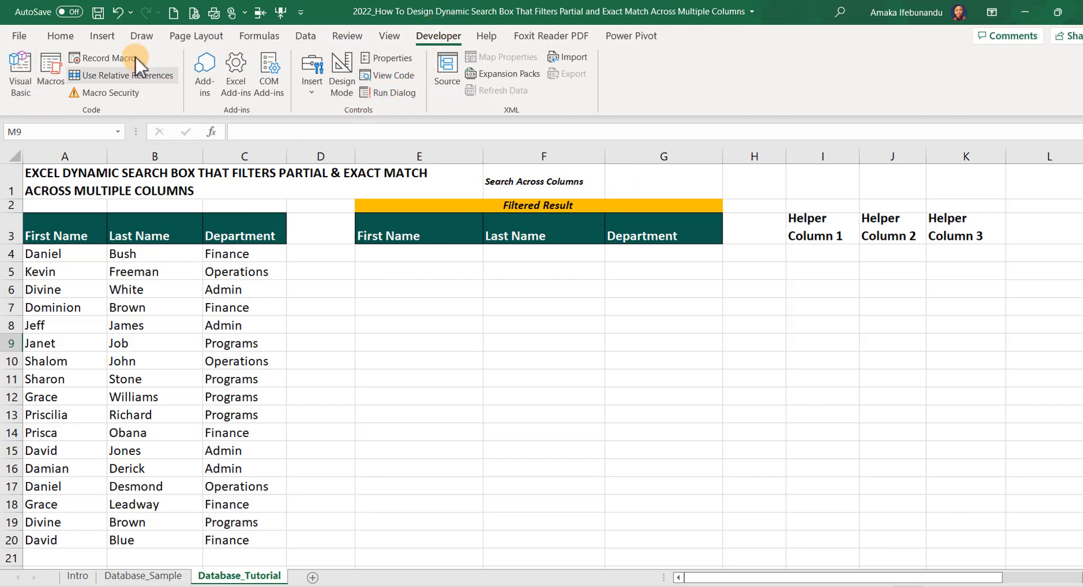
click(60, 35)
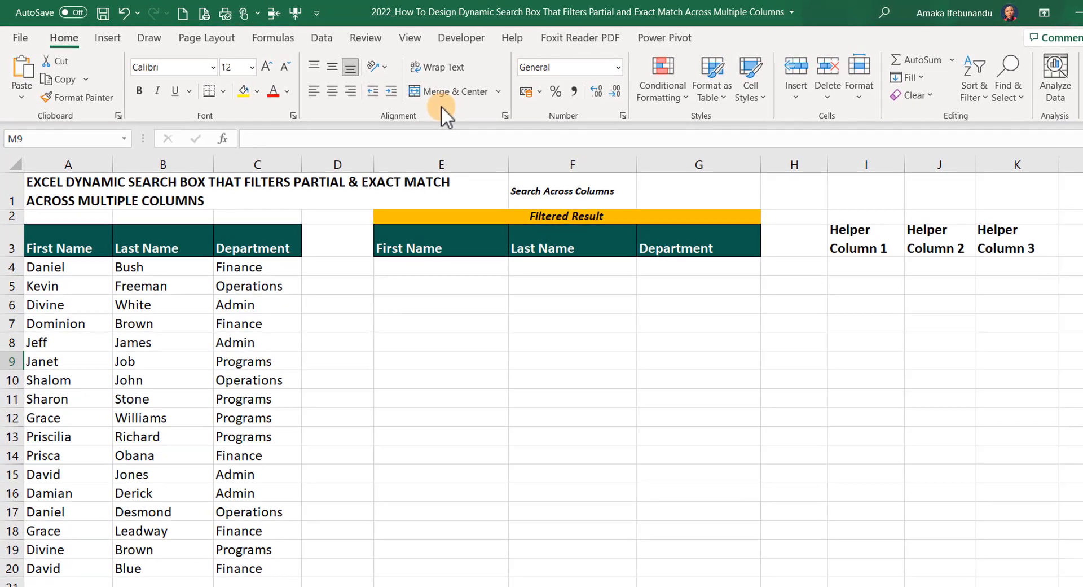
right_click(420, 102)
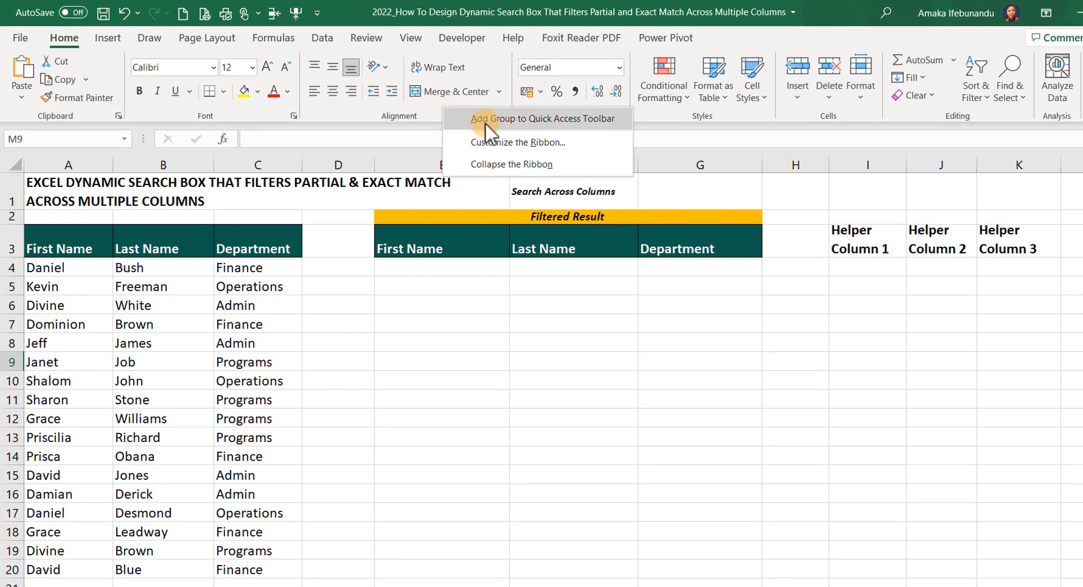
click(495, 141)
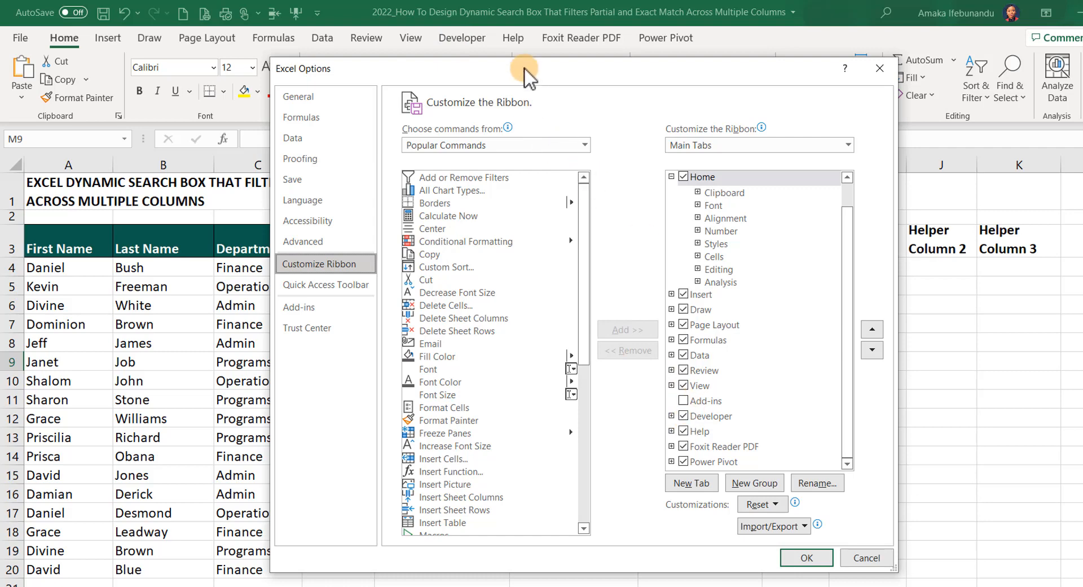
click(683, 412)
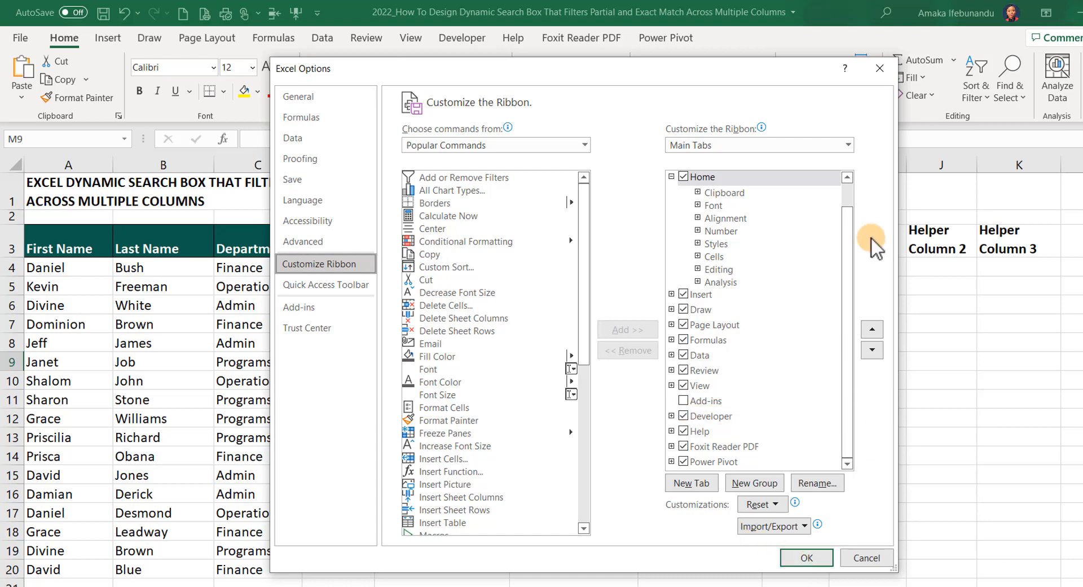
click(879, 68)
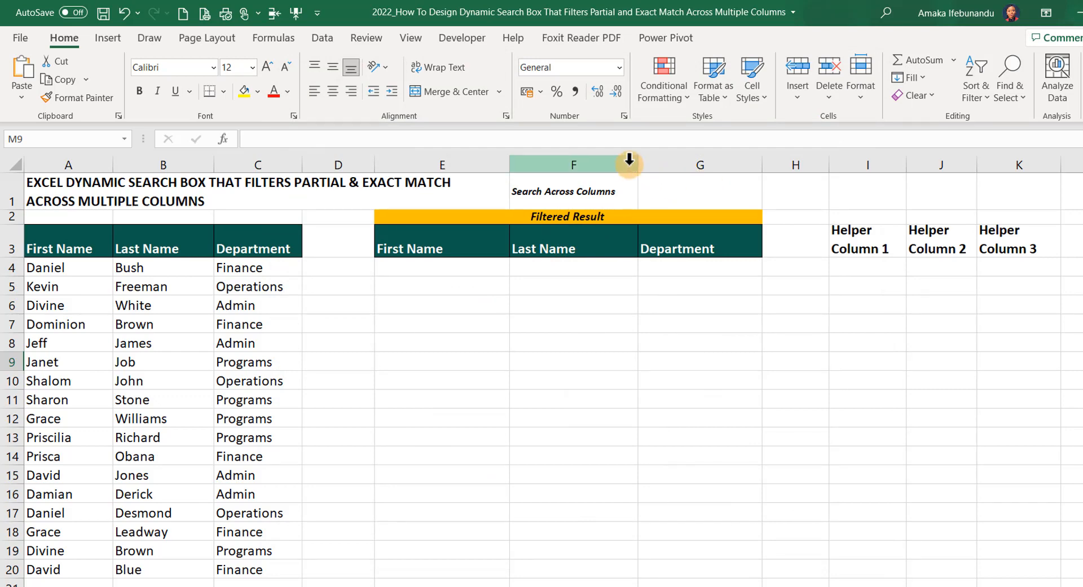
Insert an ActiveX text box snapped to the edges of cell G1, beside the Search Across Columns label
click(455, 37)
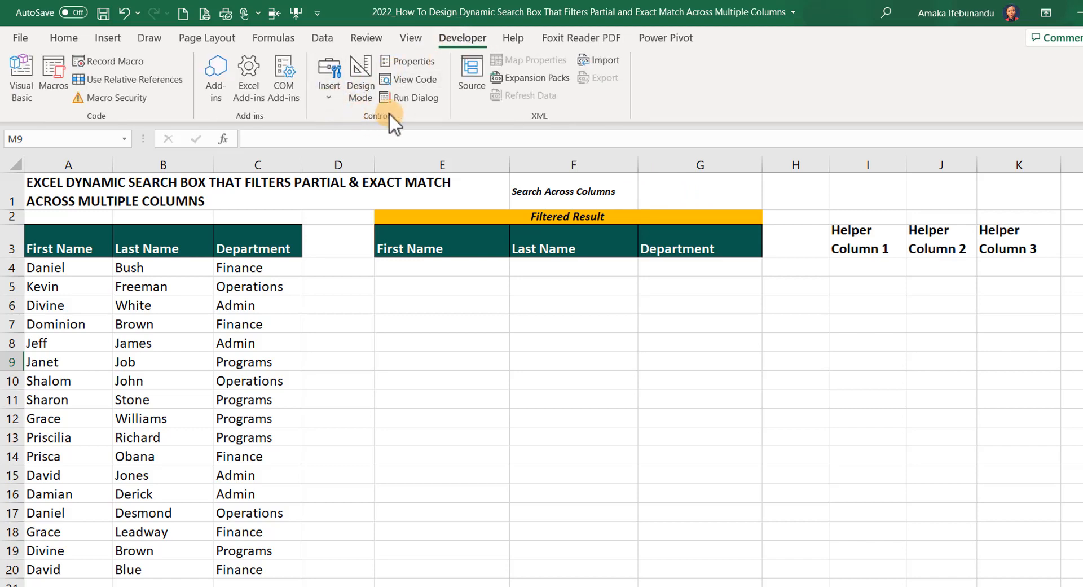
click(330, 98)
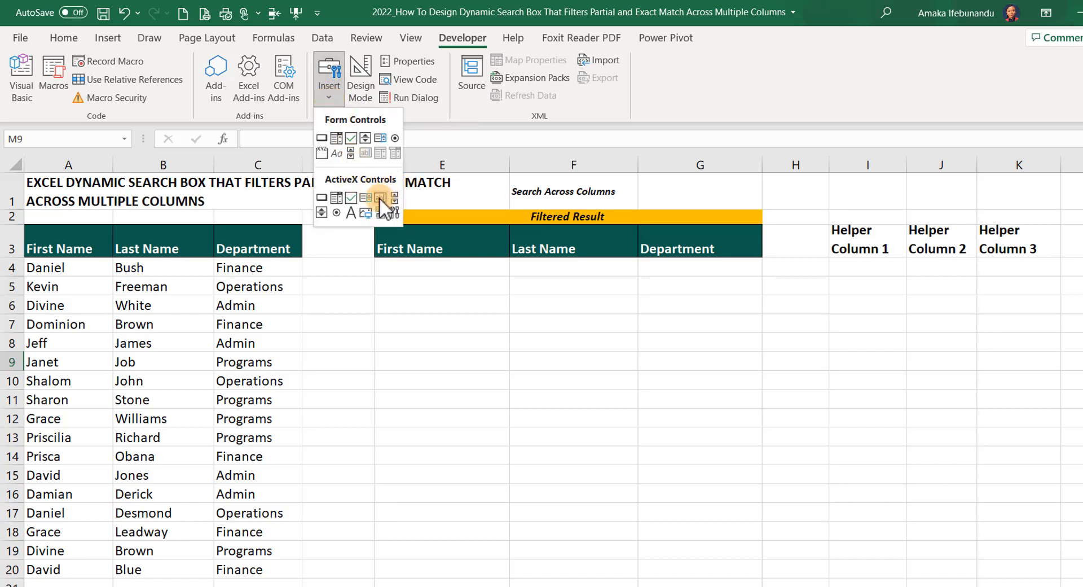
click(379, 197)
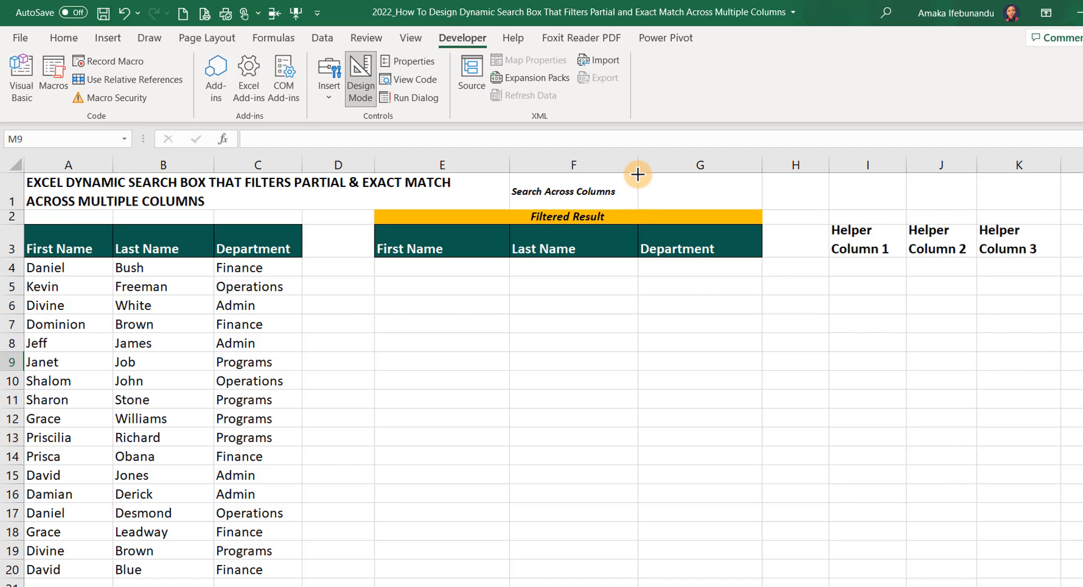
key(alt)
drag(638, 174, 762, 210)
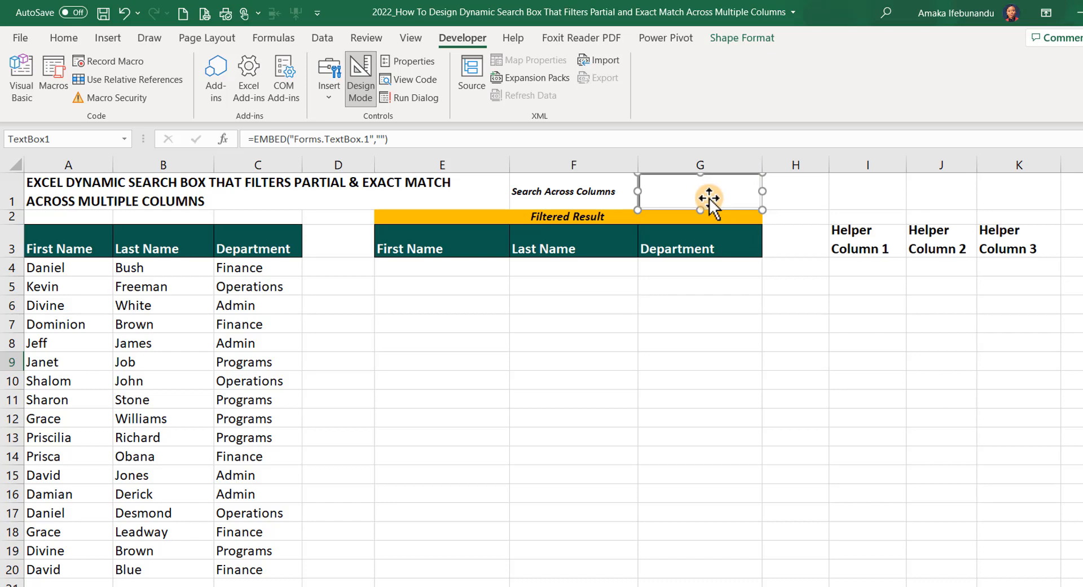
click(792, 188)
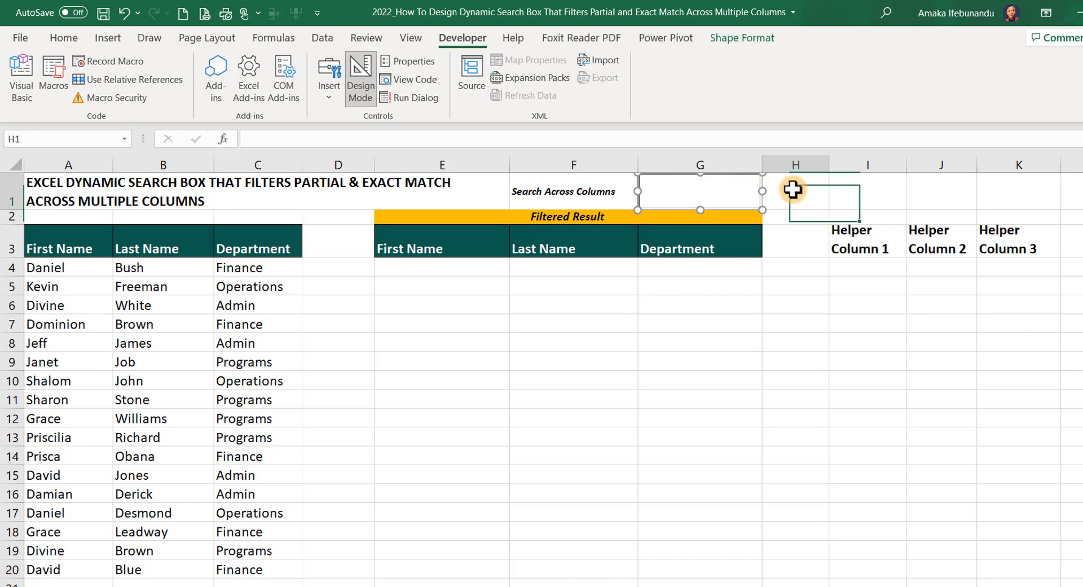
Set the LinkedCell property of the text box over cell G1 to G1 and close its properties
click(694, 189)
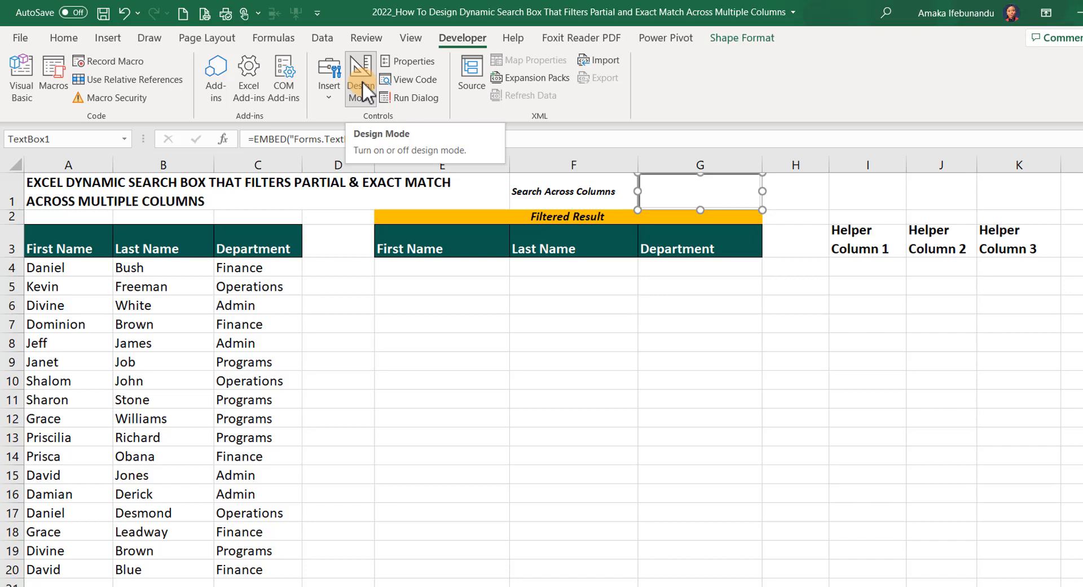
right_click(699, 180)
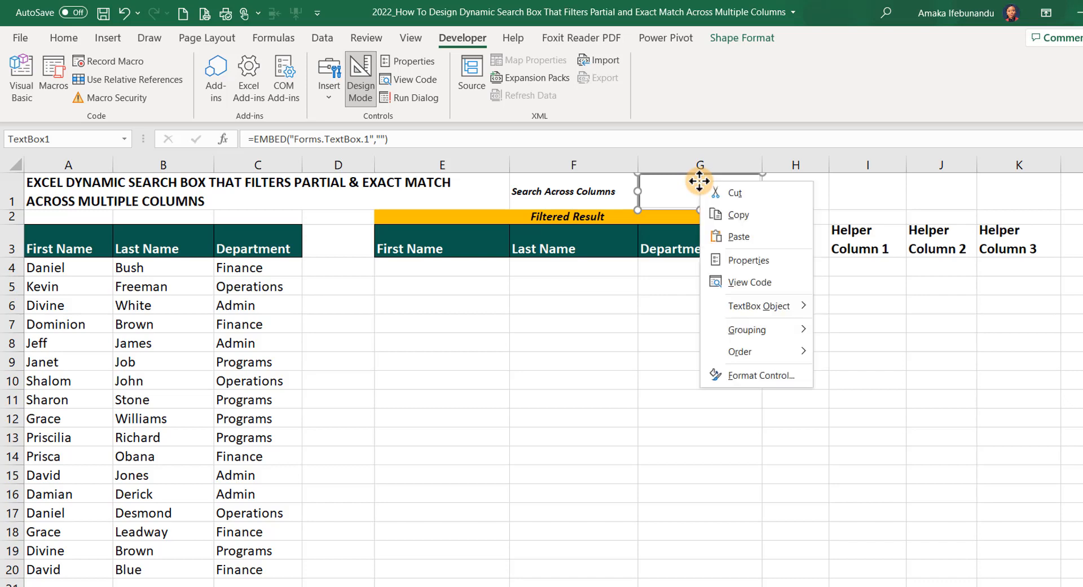
click(737, 260)
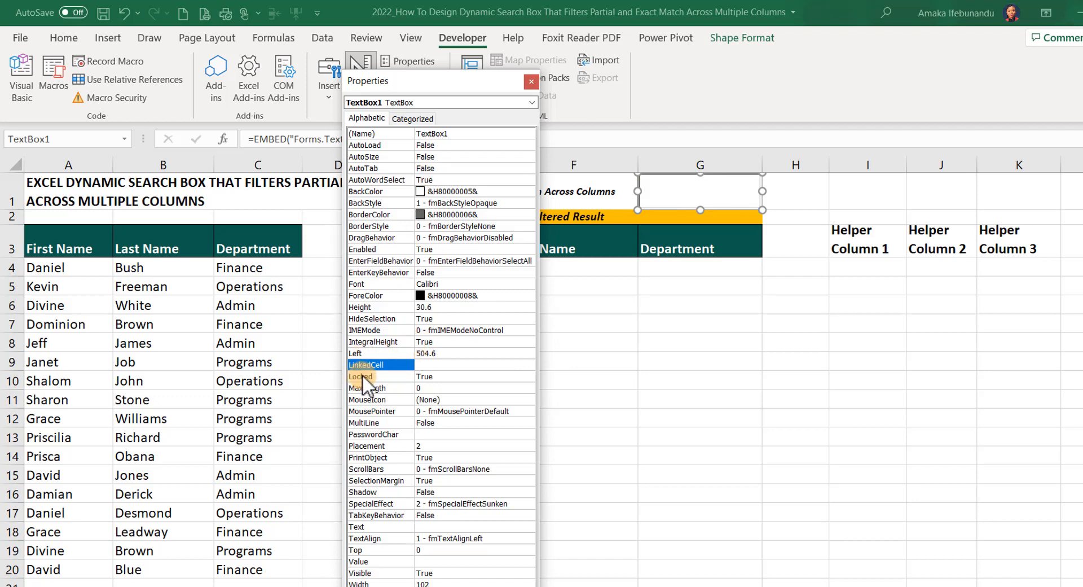
click(436, 365)
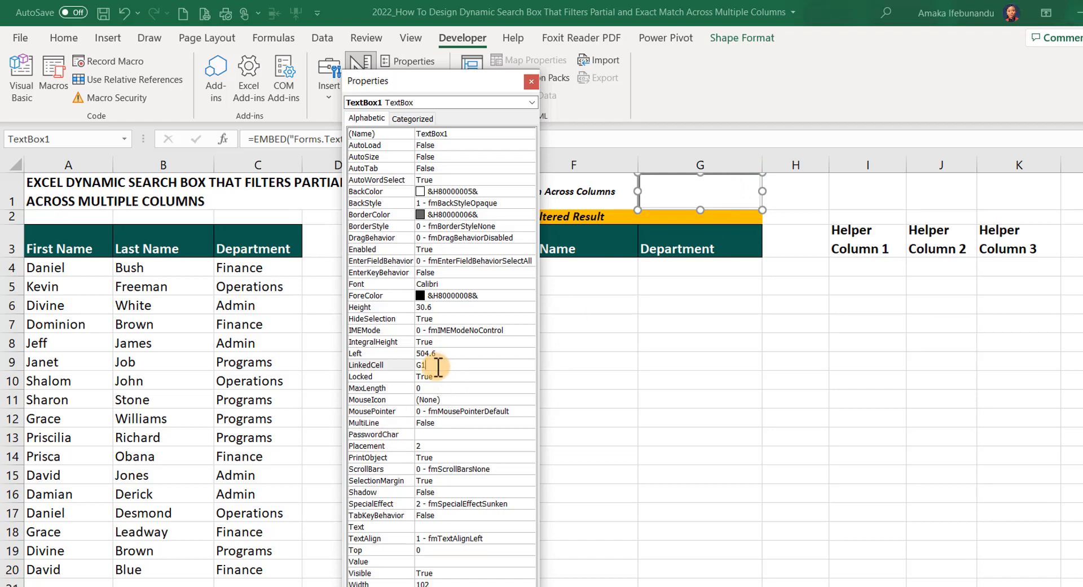
click(528, 81)
click(853, 193)
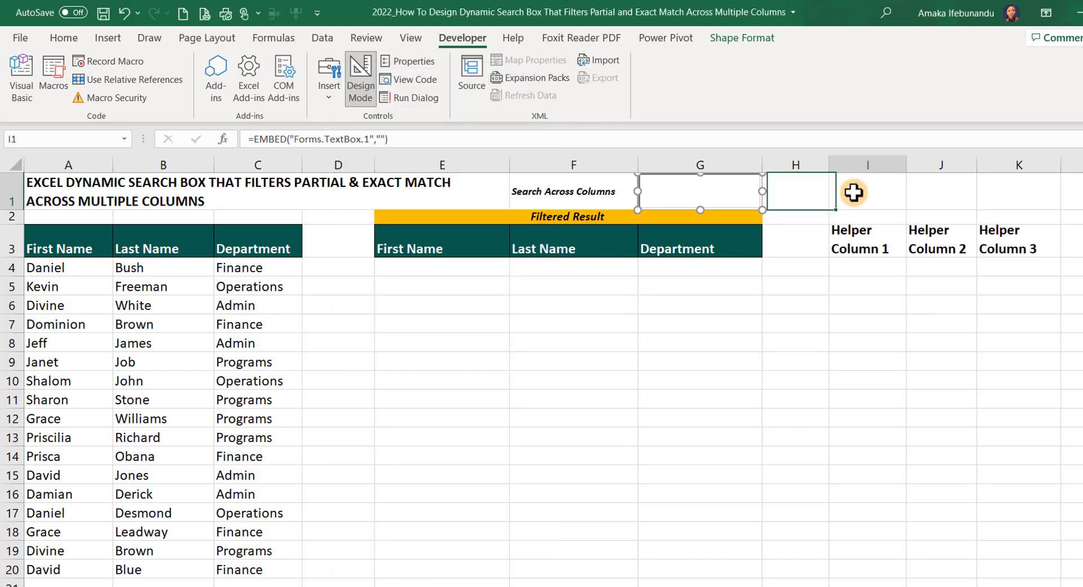
Turn off Design Mode and enter Finance in the search text box
click(691, 190)
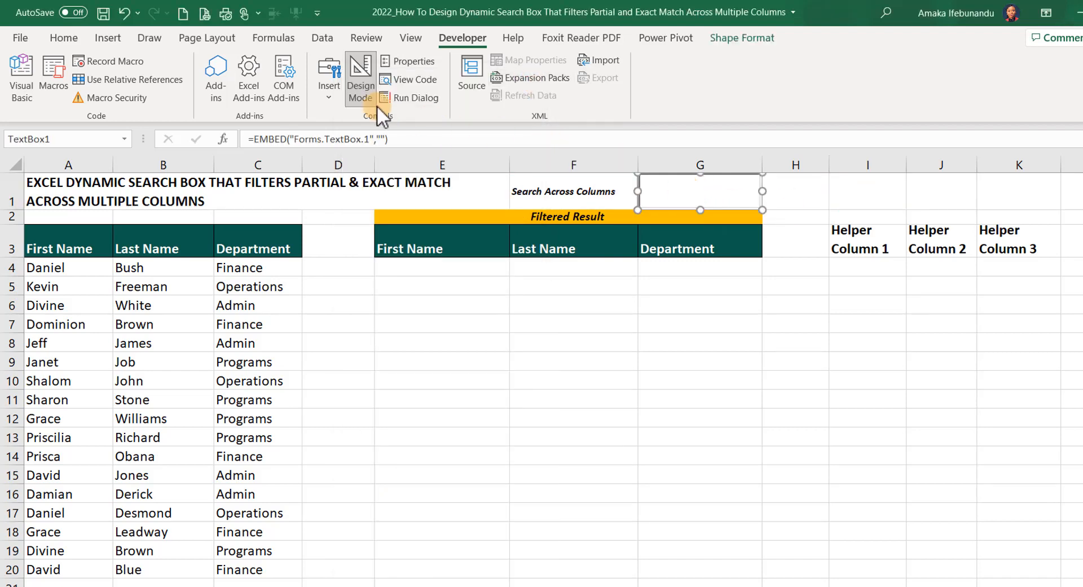
click(366, 79)
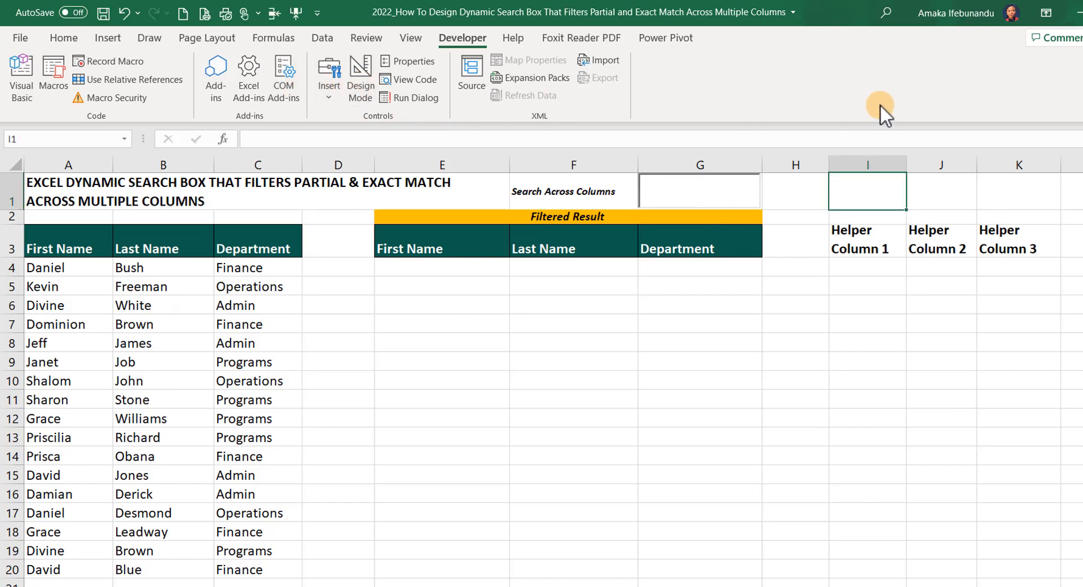
click(729, 197)
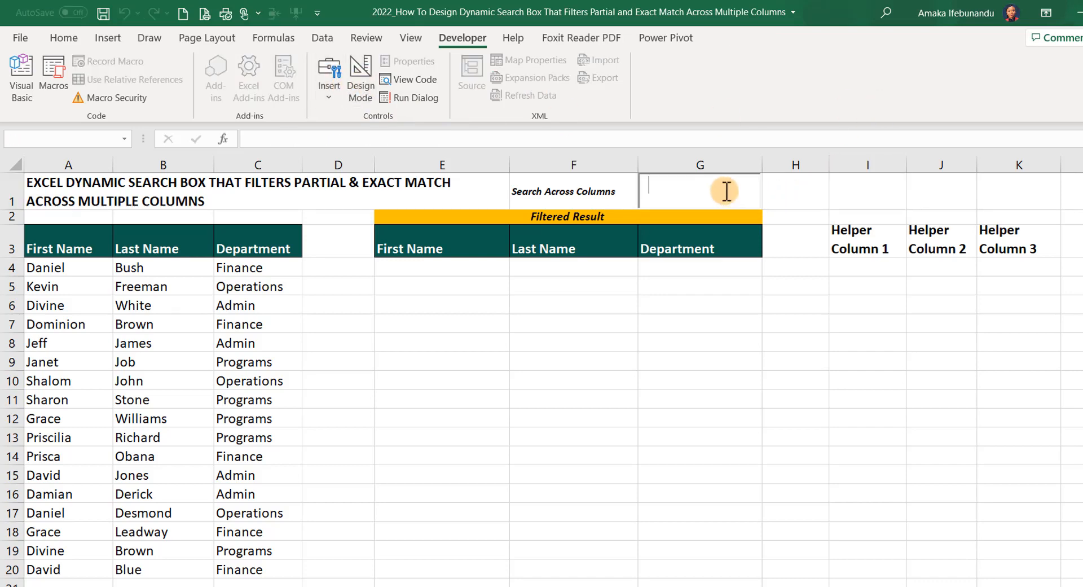
text(Finance)
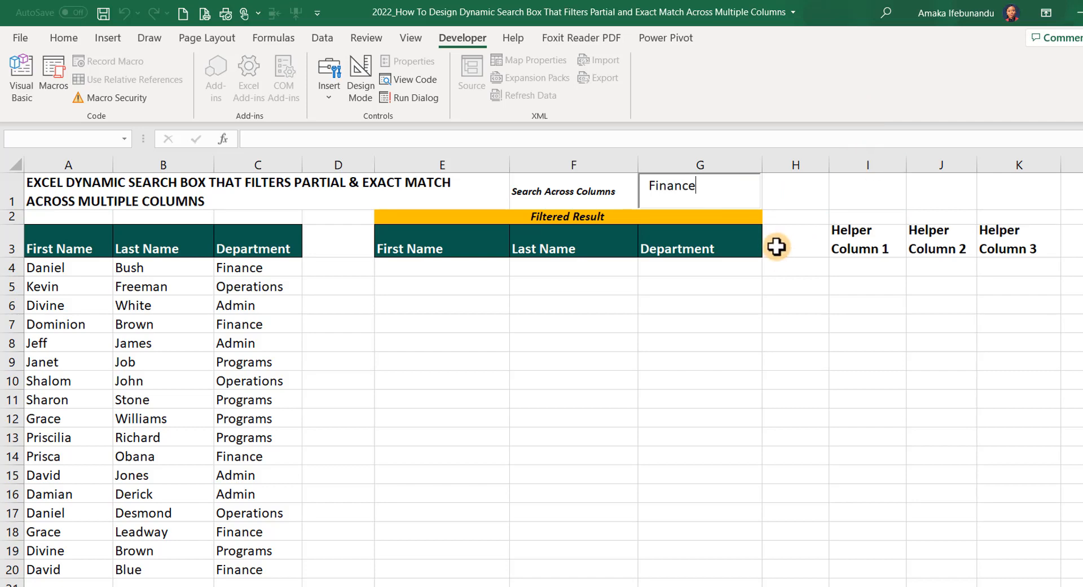
Turn on Design Mode and move the search text box off cell G1 to start over cell H1
click(787, 191)
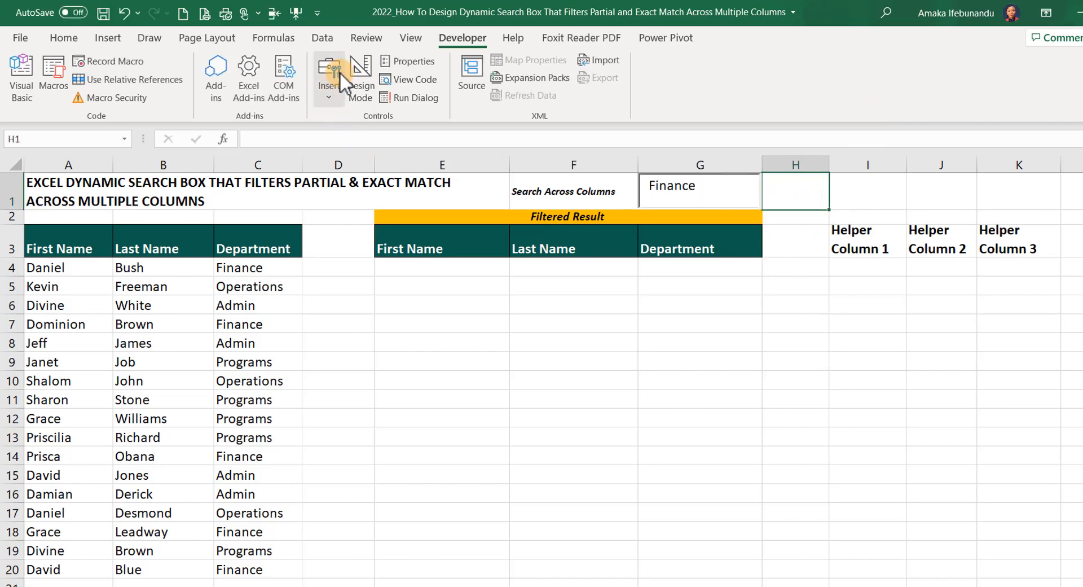
click(361, 79)
click(732, 189)
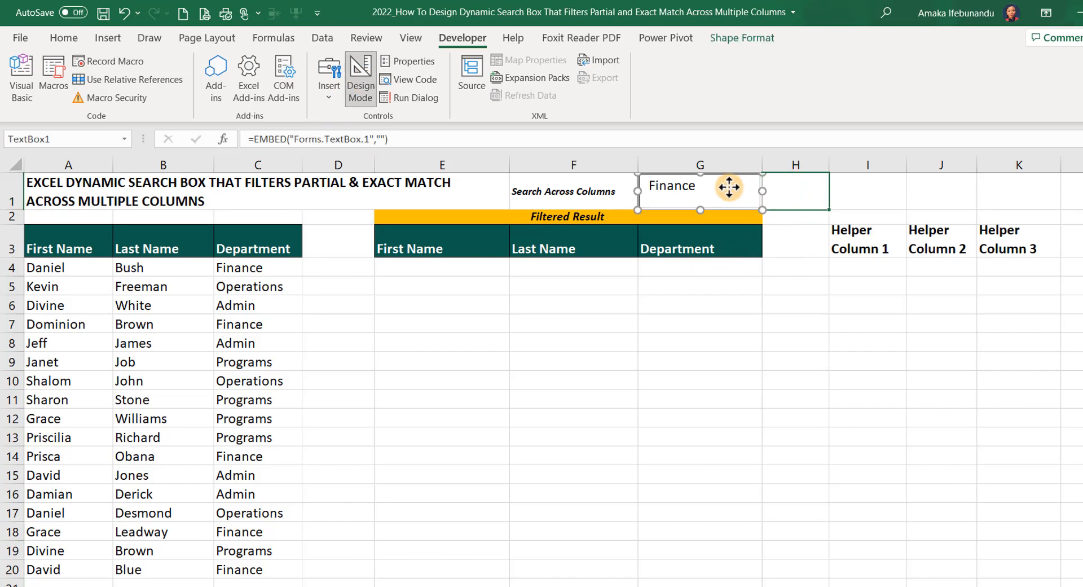
drag(724, 174, 846, 170)
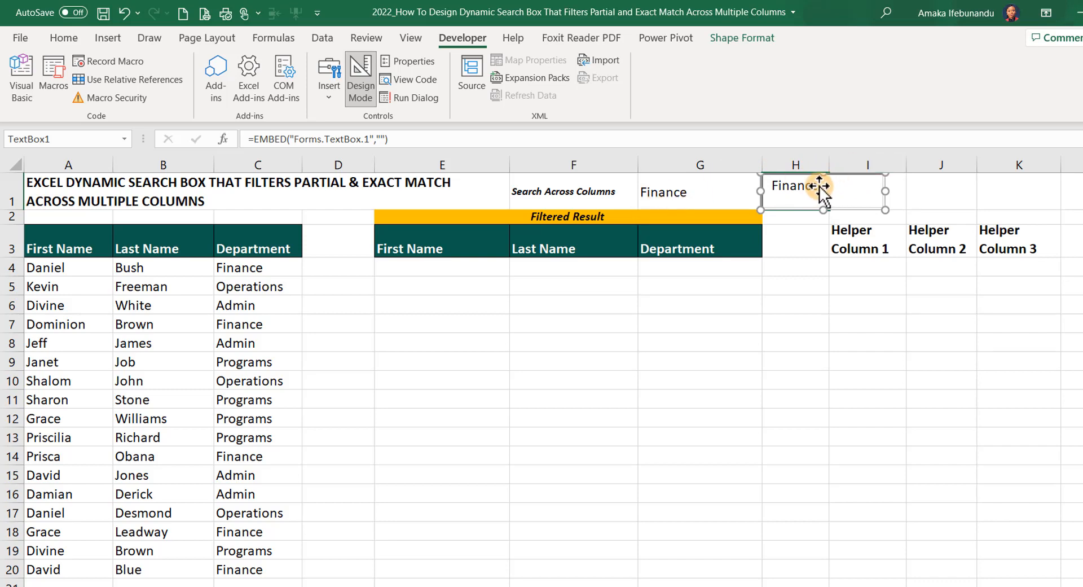
Turn off Design Mode and replace the search text box's content with Operations
click(360, 77)
click(829, 189)
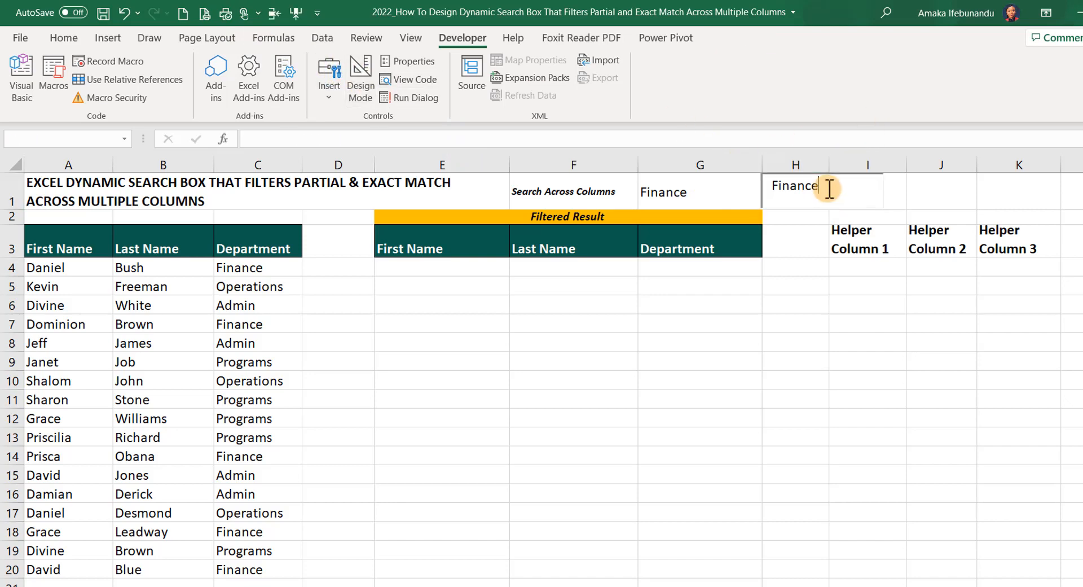
key(BackSpace)
key(BackSpace)
key(BackSpace)
key(BackSpace)
key(BackSpace)
key(BackSpace)
key(BackSpace)
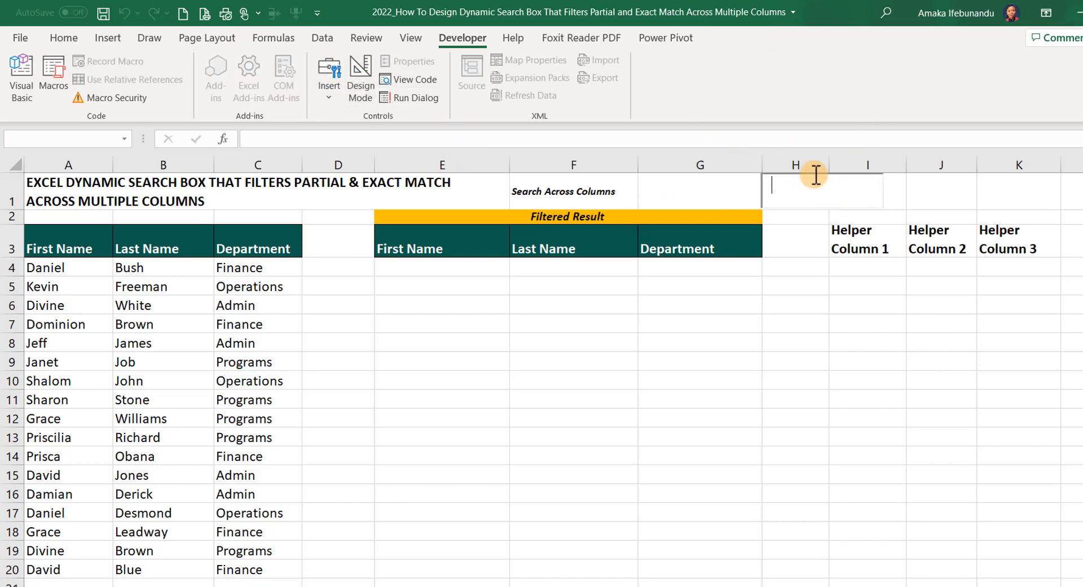
text(Operat)
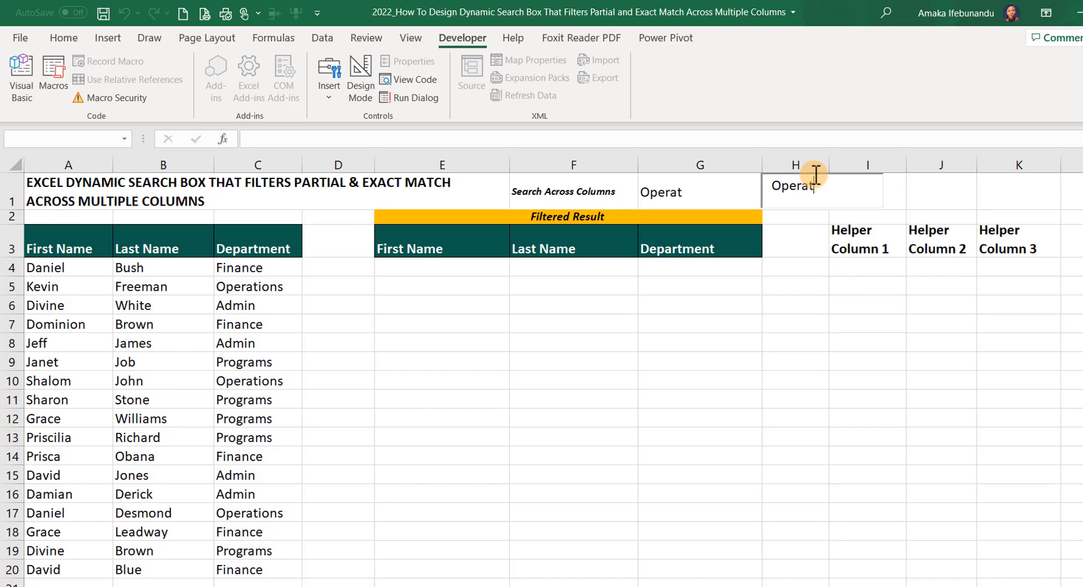
text(ions)
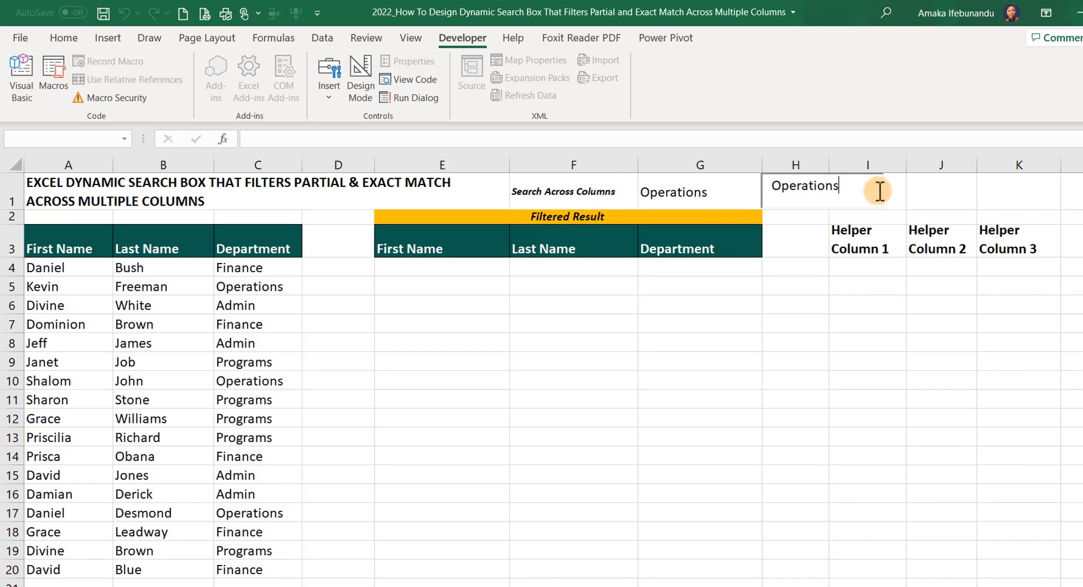
click(915, 189)
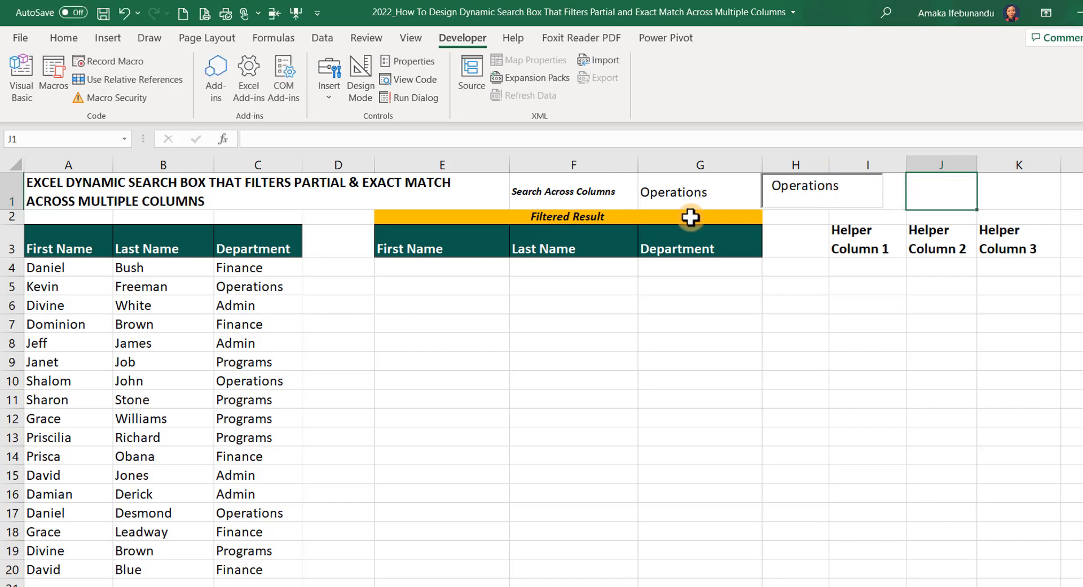
Move the search text box back over cell G1 in Design Mode, and turn Design Mode off
click(762, 189)
click(360, 76)
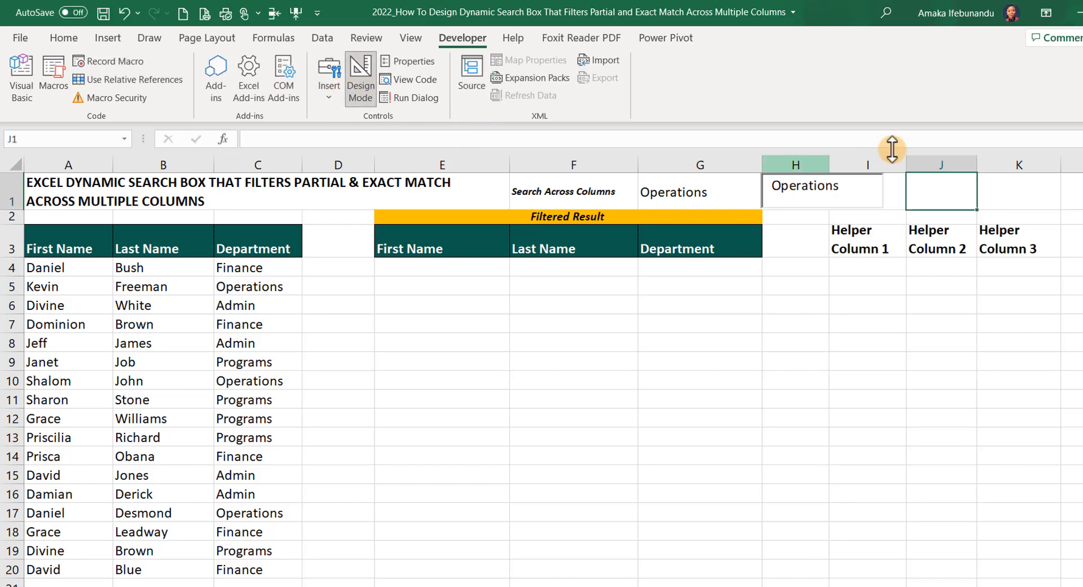
drag(843, 184, 724, 177)
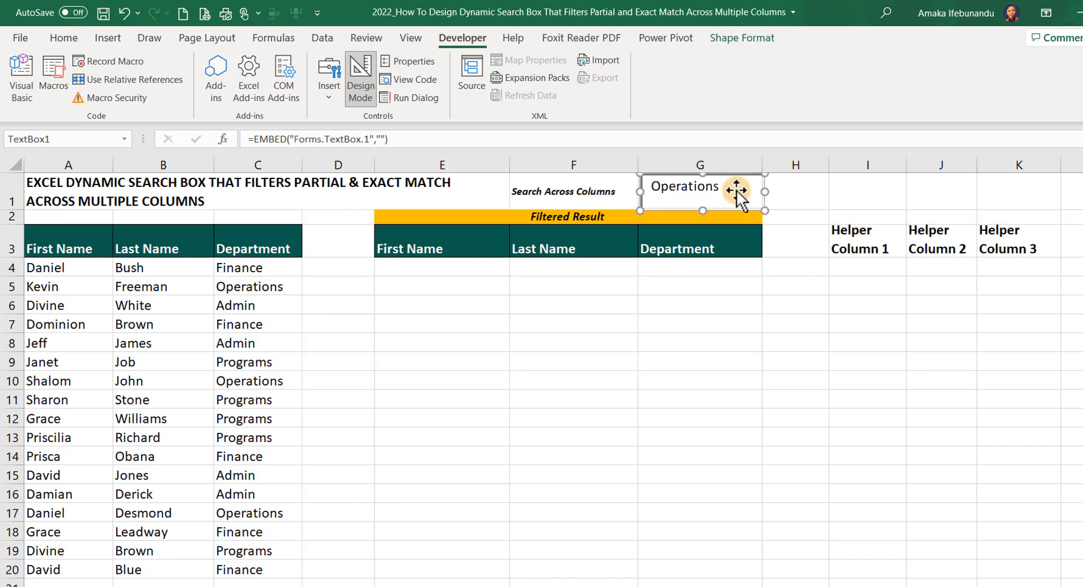
click(813, 180)
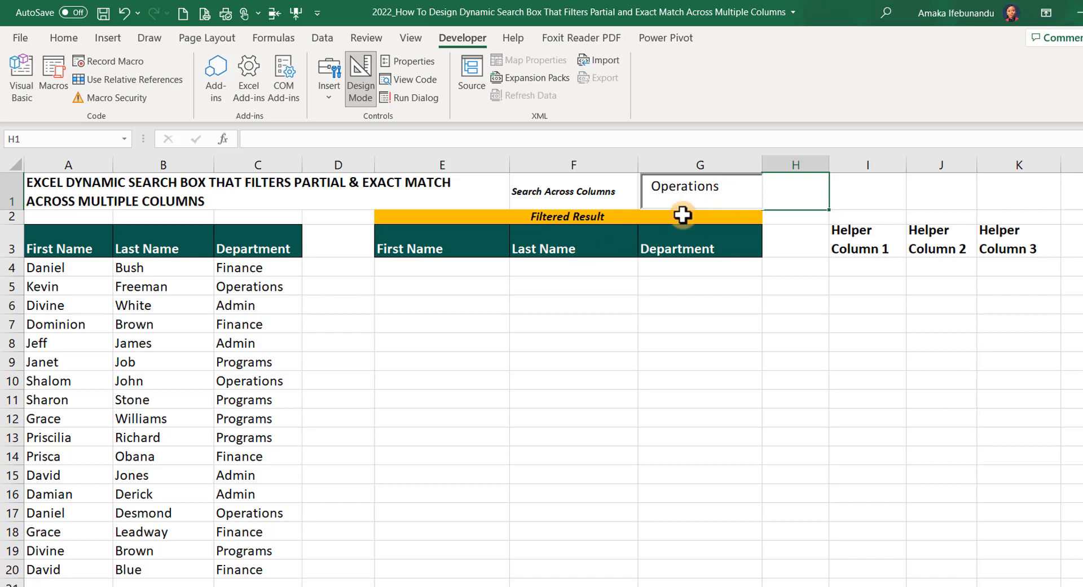
click(739, 201)
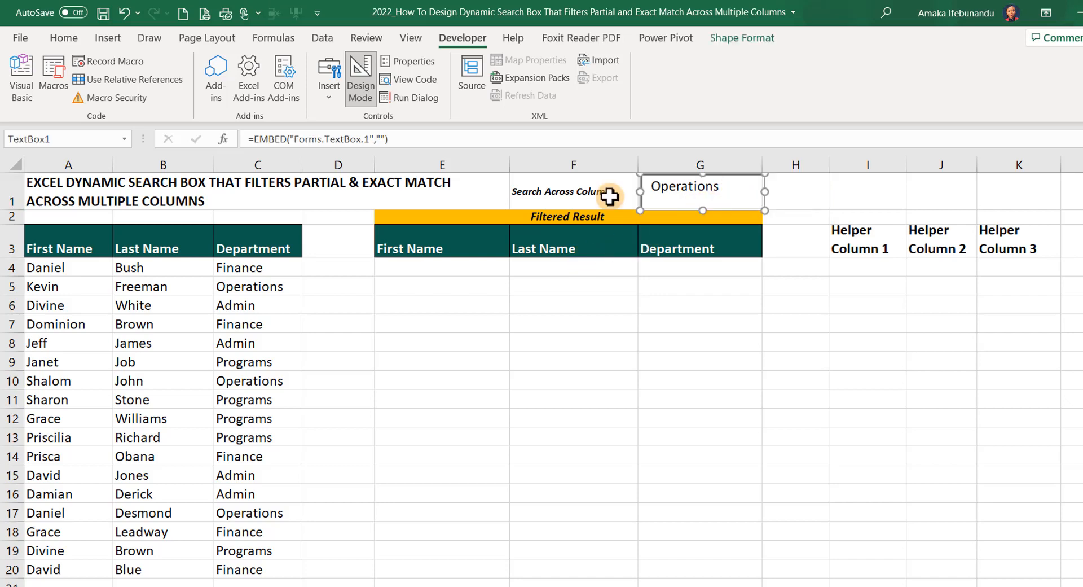
click(361, 80)
click(835, 196)
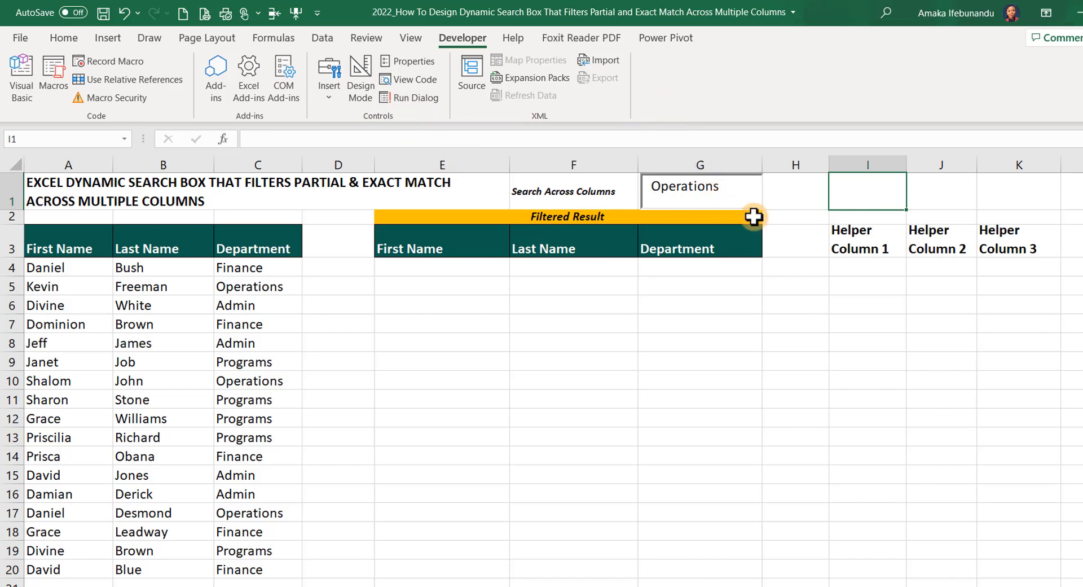
Enter the formula =ROWS($I$4:I4) in cell I4 under Helper Column 1, with the first reference absolute
click(863, 265)
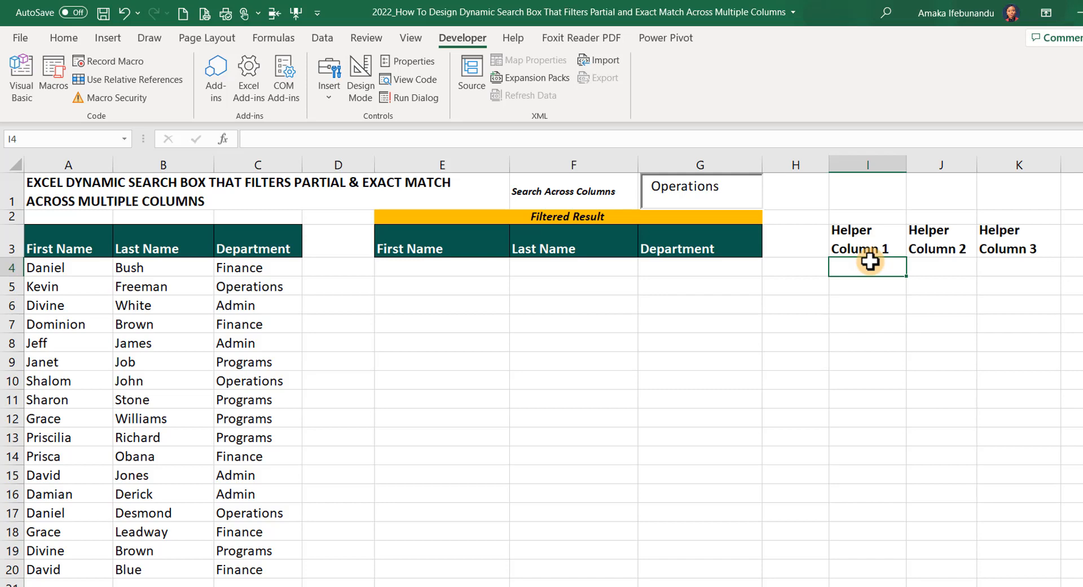
text(=r)
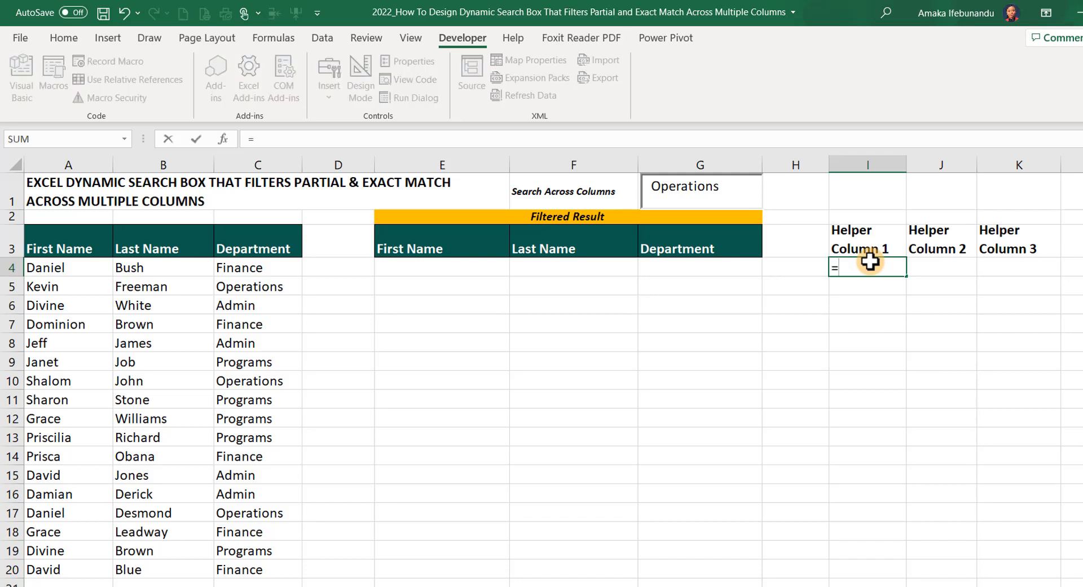
text(ow)
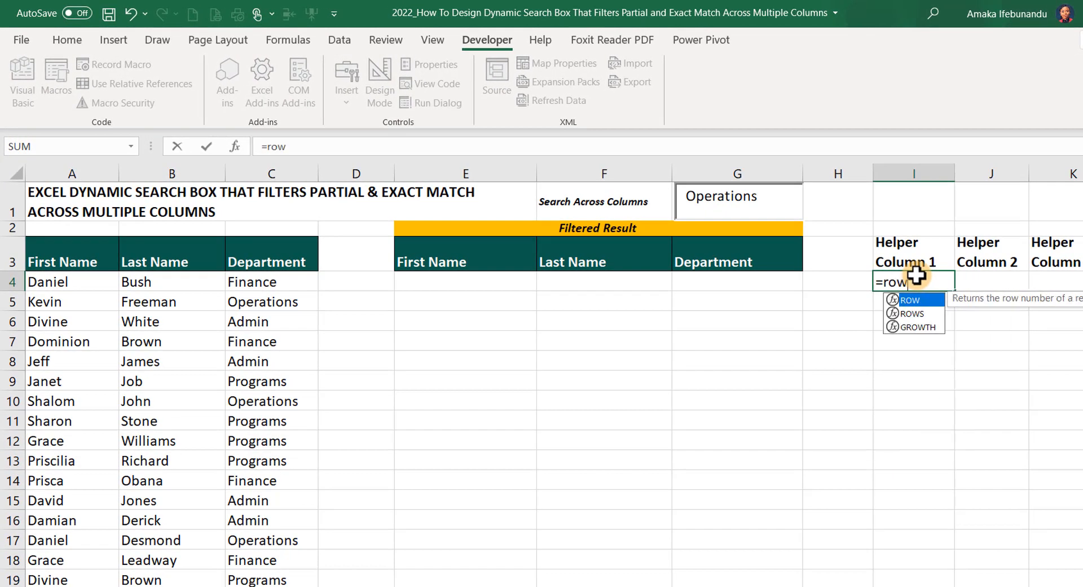
key(Down)
key(Tab)
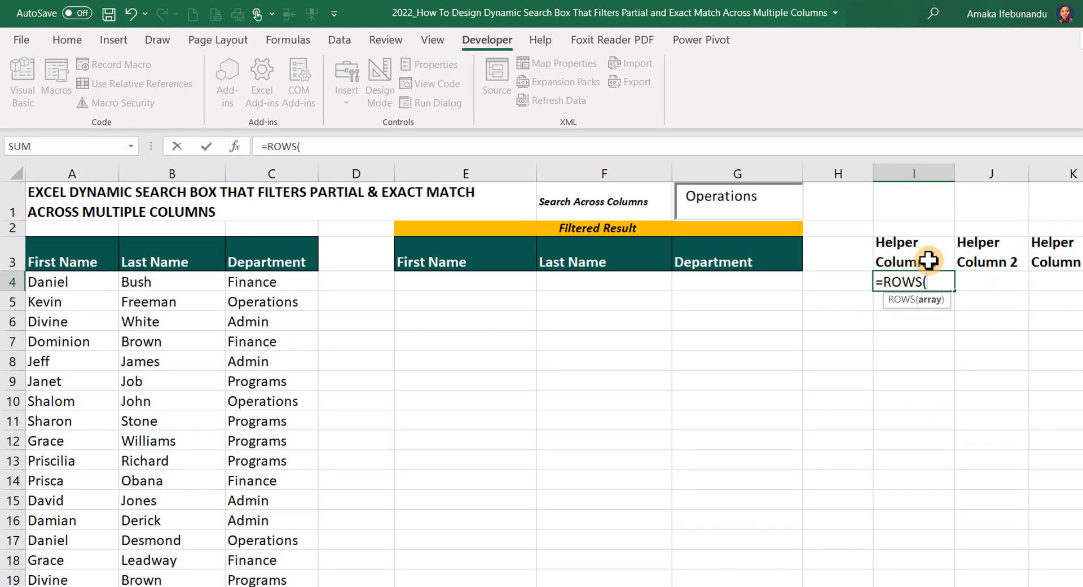
text(i4)
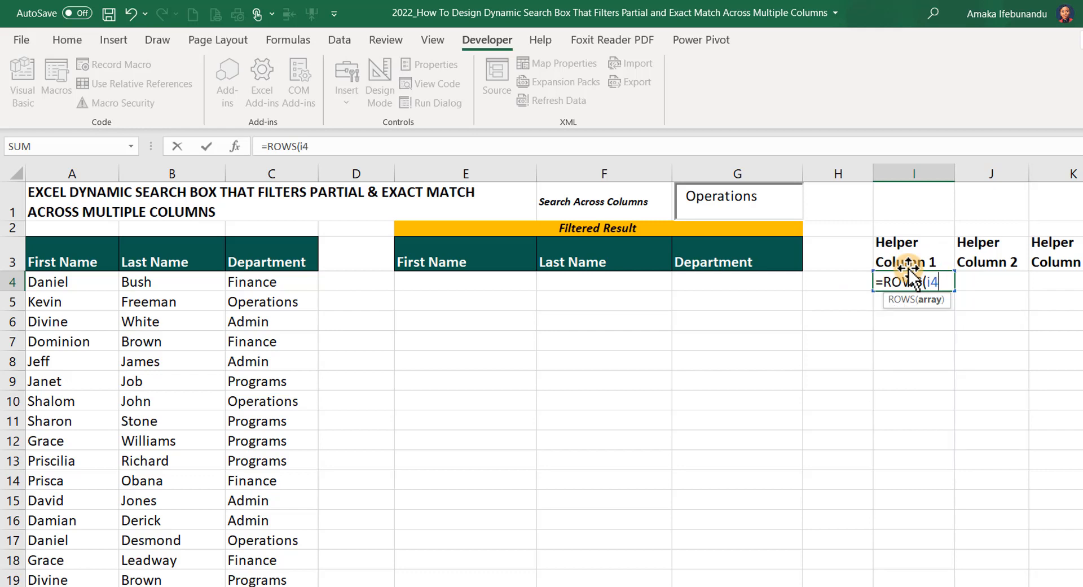
text(:i)
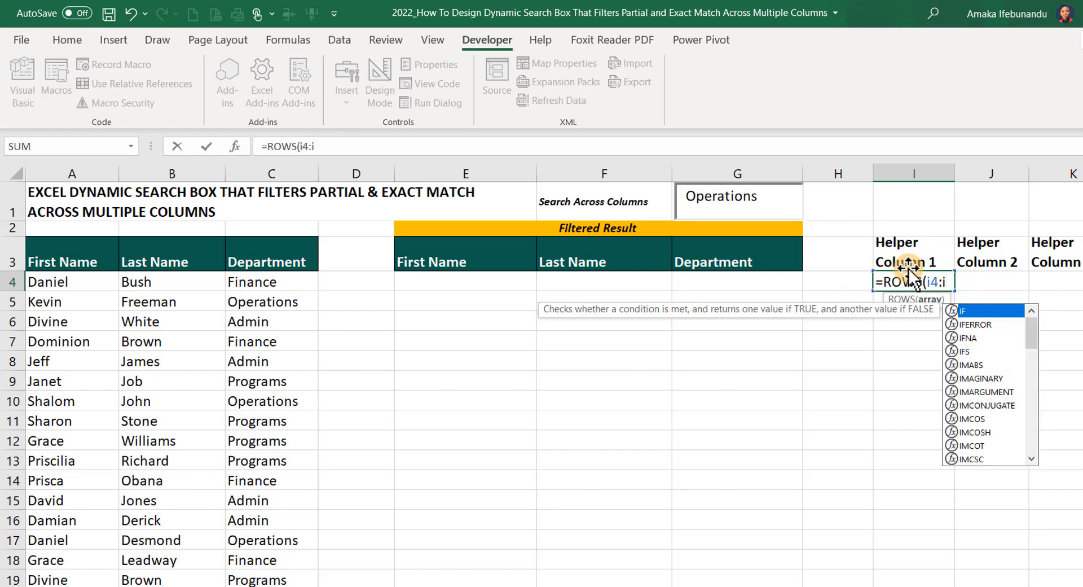
text(4)
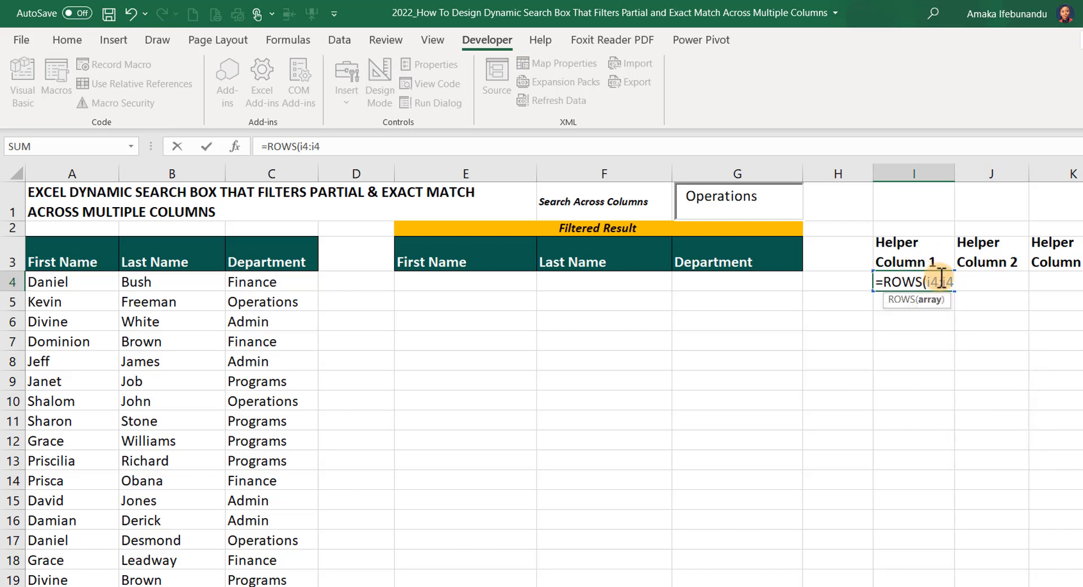
click(932, 281)
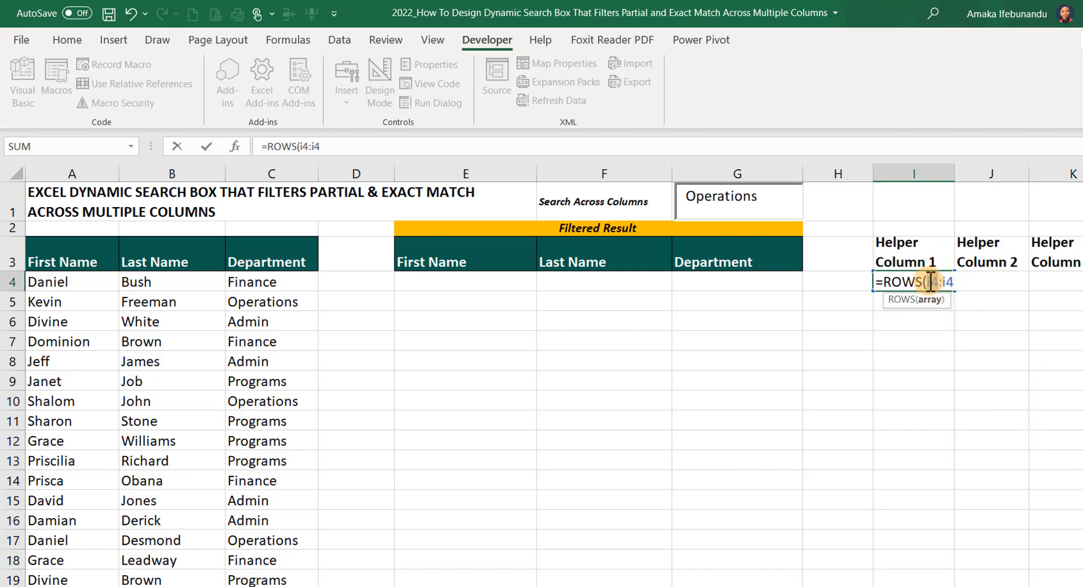
key(F4)
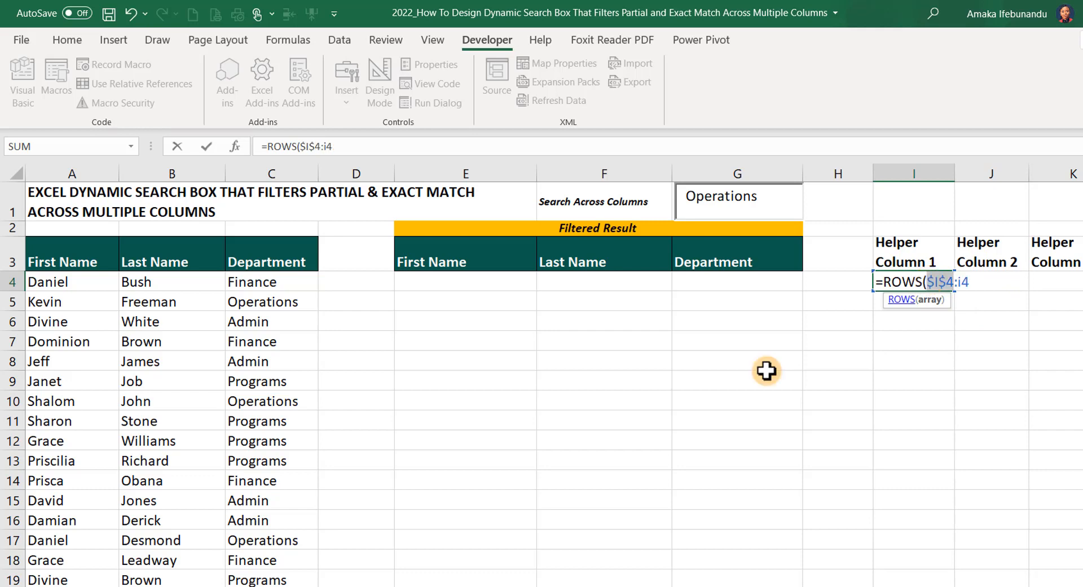
click(977, 279)
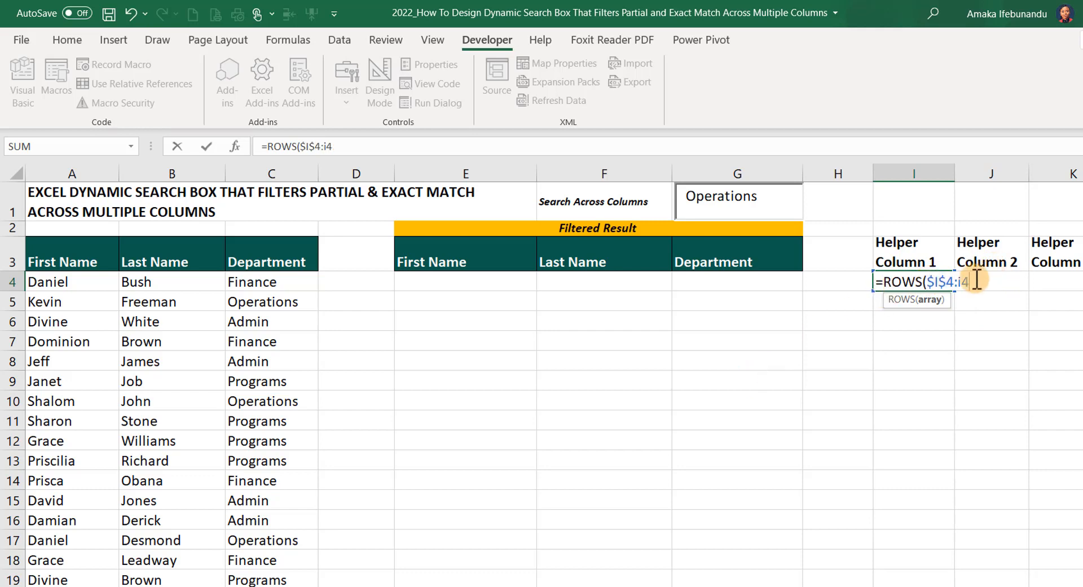
key(Return)
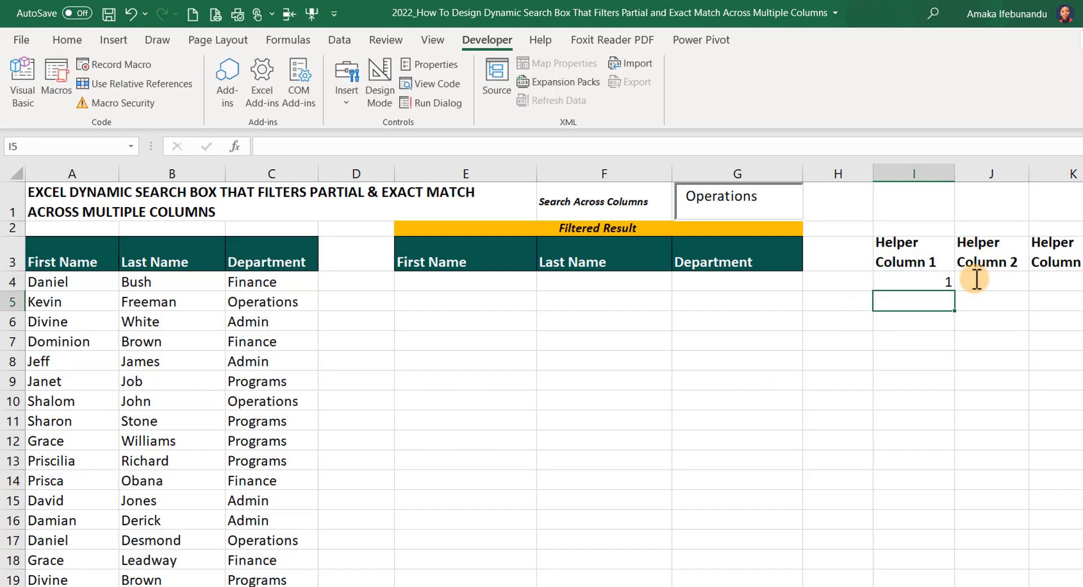
Fill the ROWS formula from cell I4 down to I20 in Helper Column 1
click(931, 282)
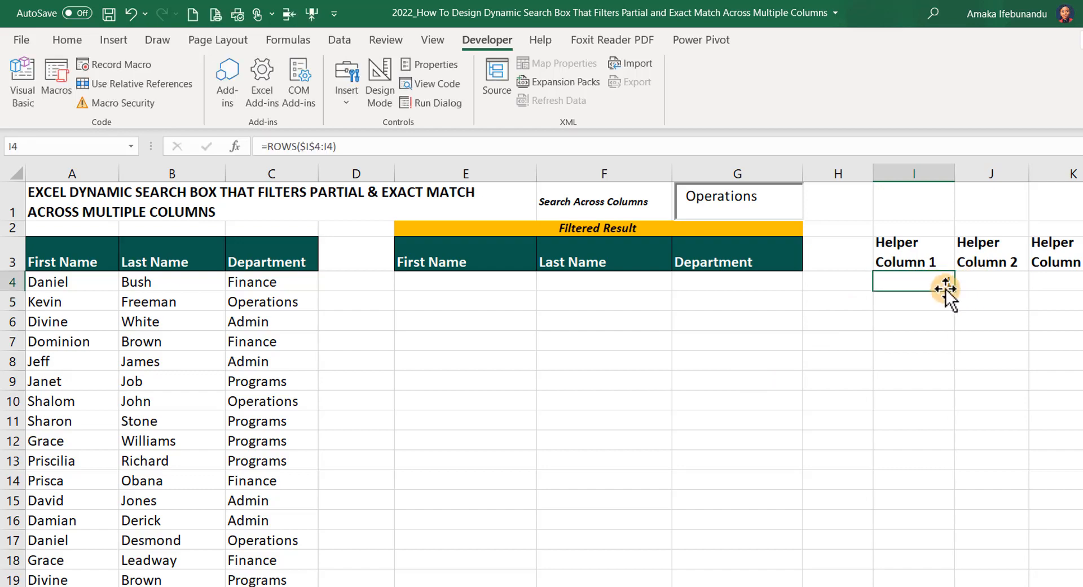
drag(954, 291, 903, 573)
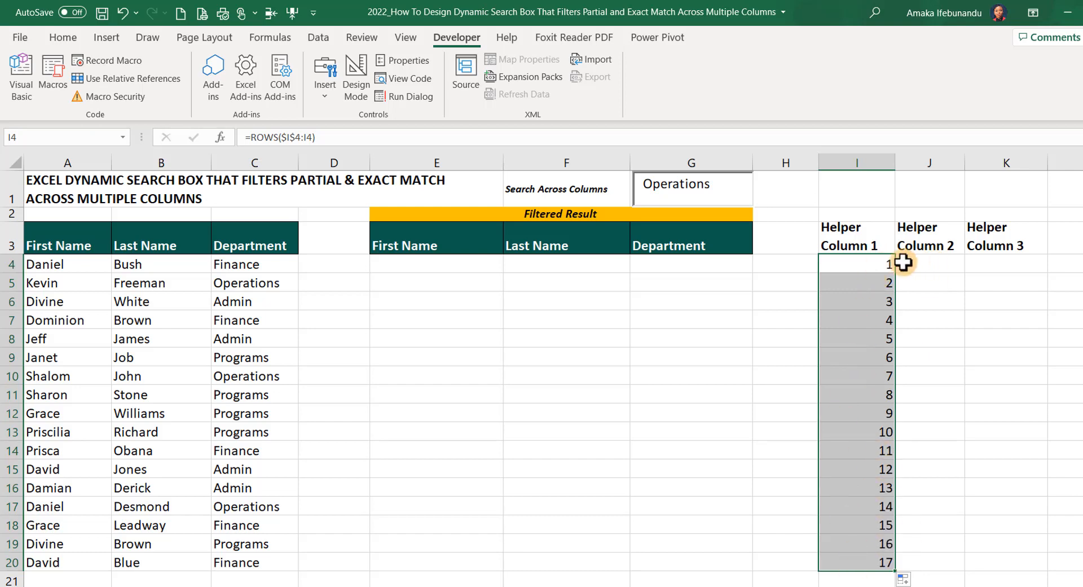
click(876, 264)
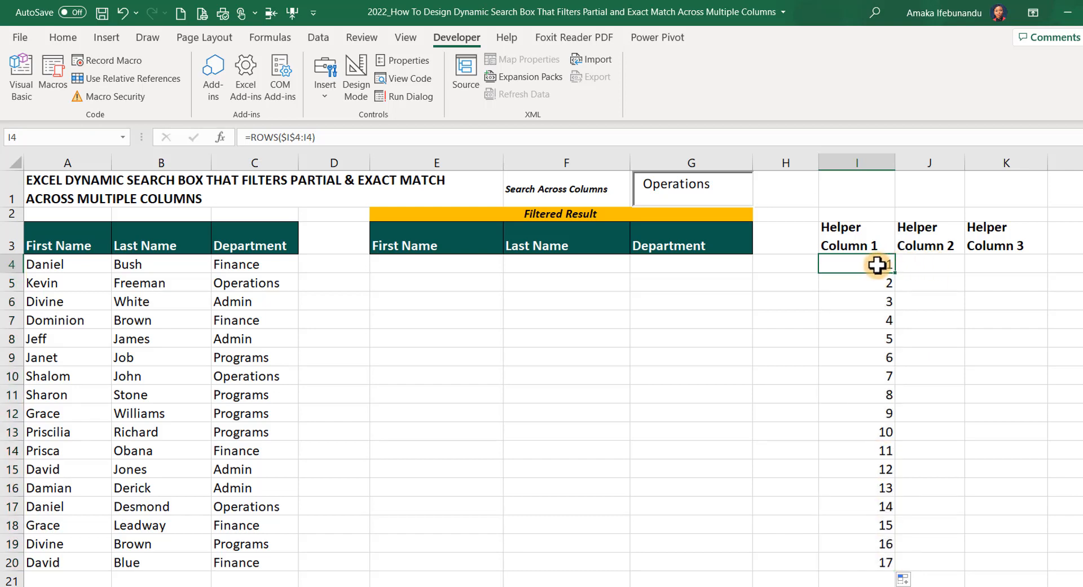
Start a SEARCH formula in cell J4 under Helper Column 2 that looks for G1 within A4
click(926, 259)
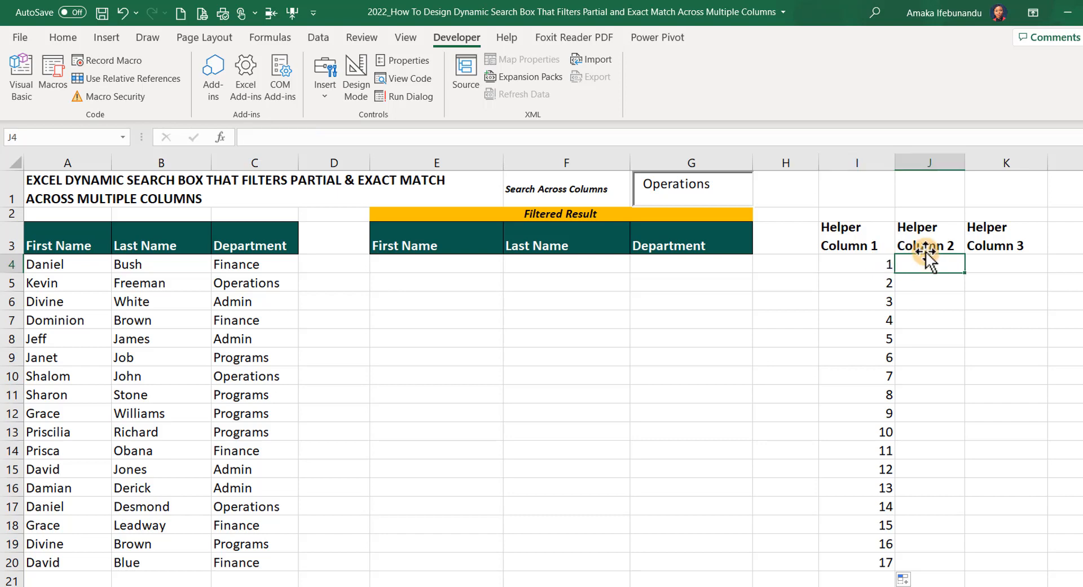
text(=sear)
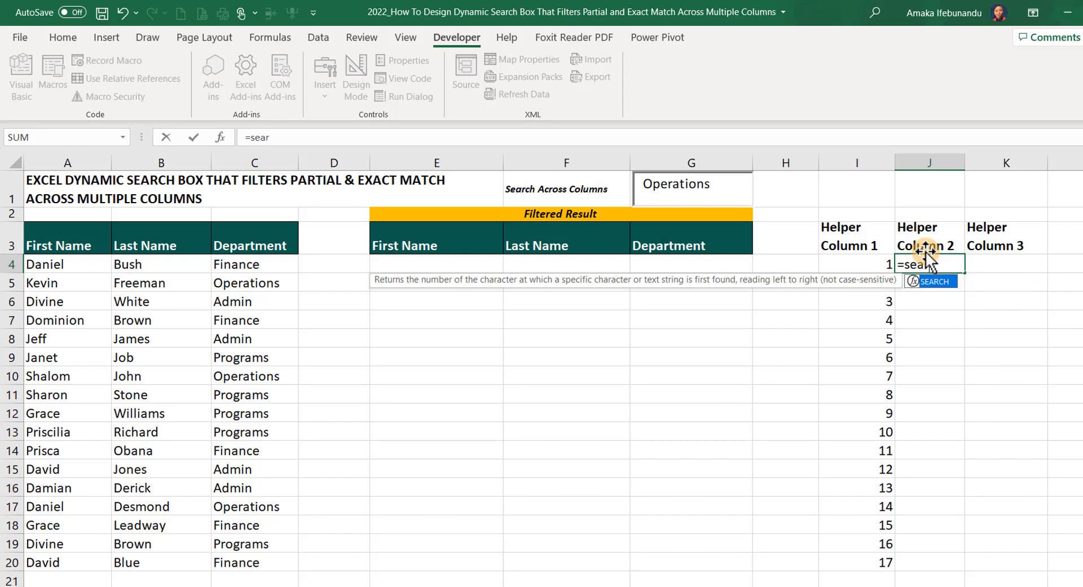
text(ch)
key(Tab)
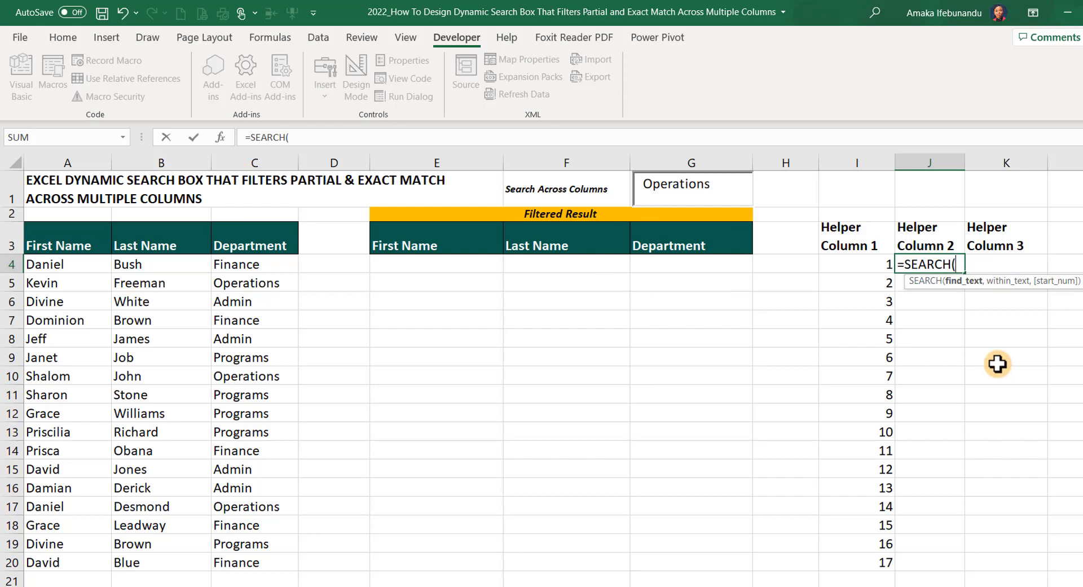
text(G1)
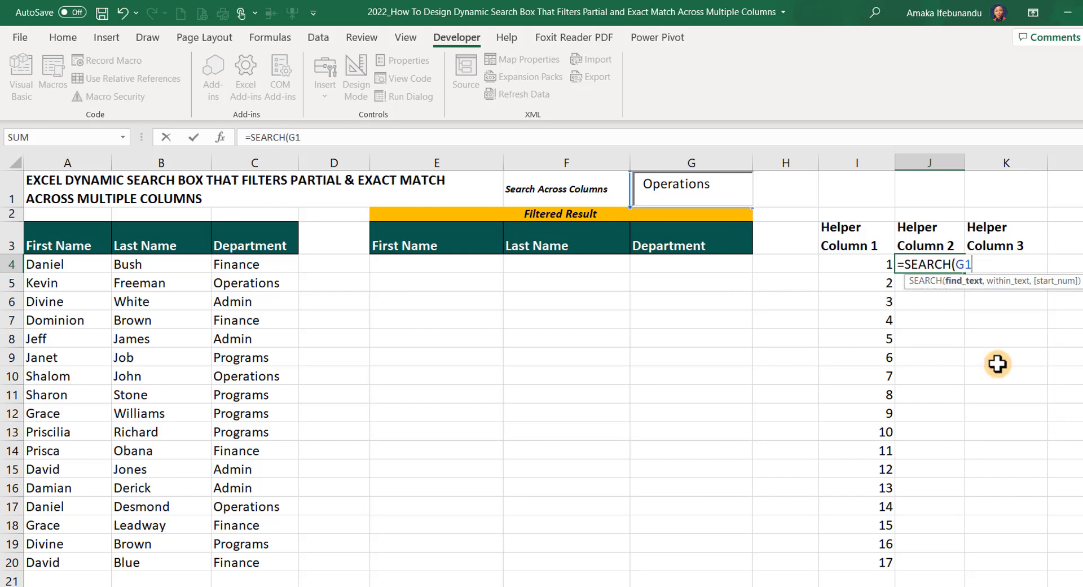
text(,)
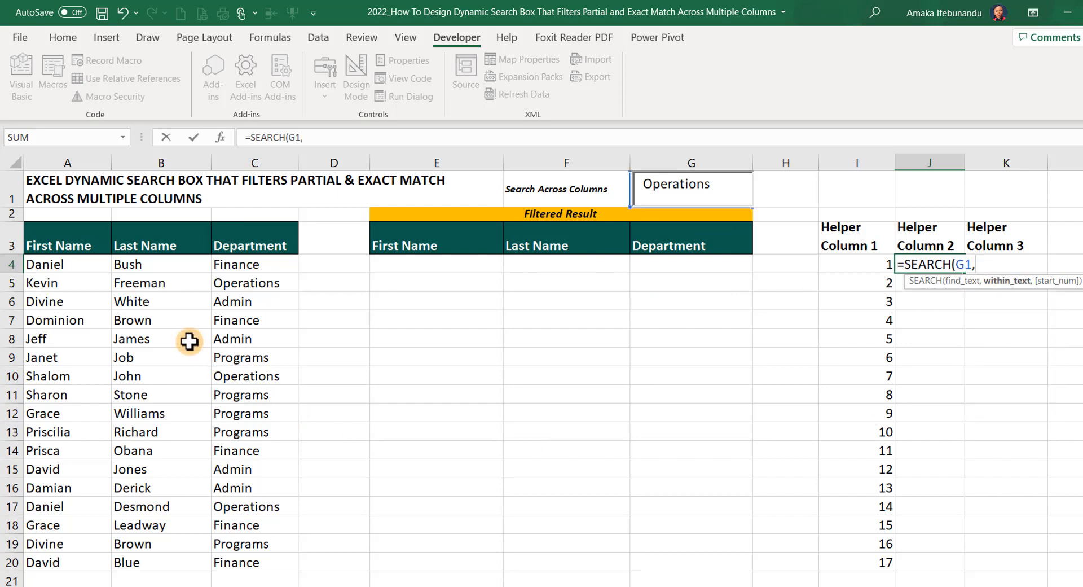
click(55, 262)
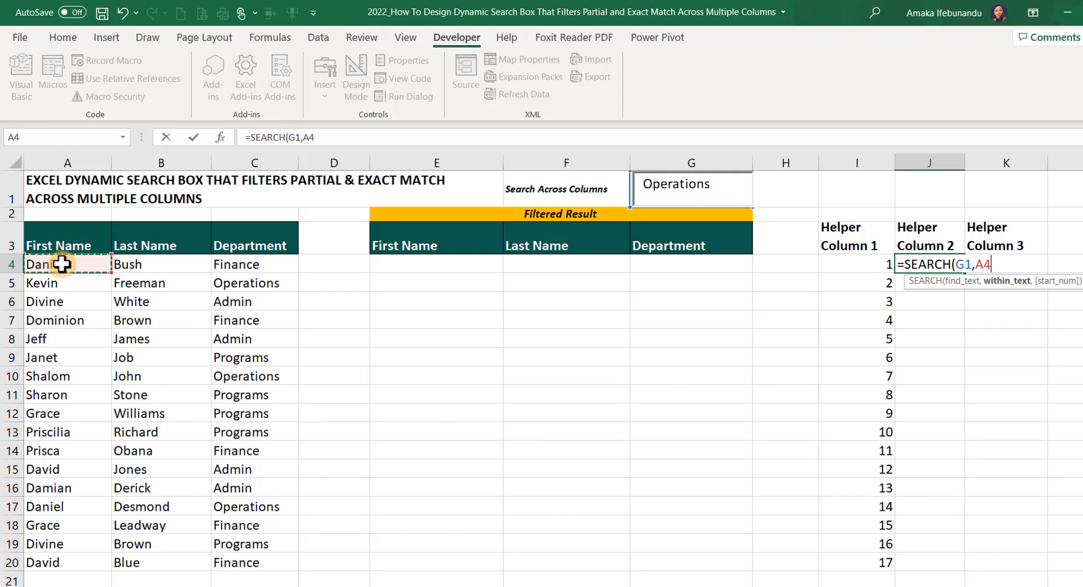
Make the G1 reference absolute and complete the formula in J4 as =SEARCH($G$1,A4)
double_click(965, 264)
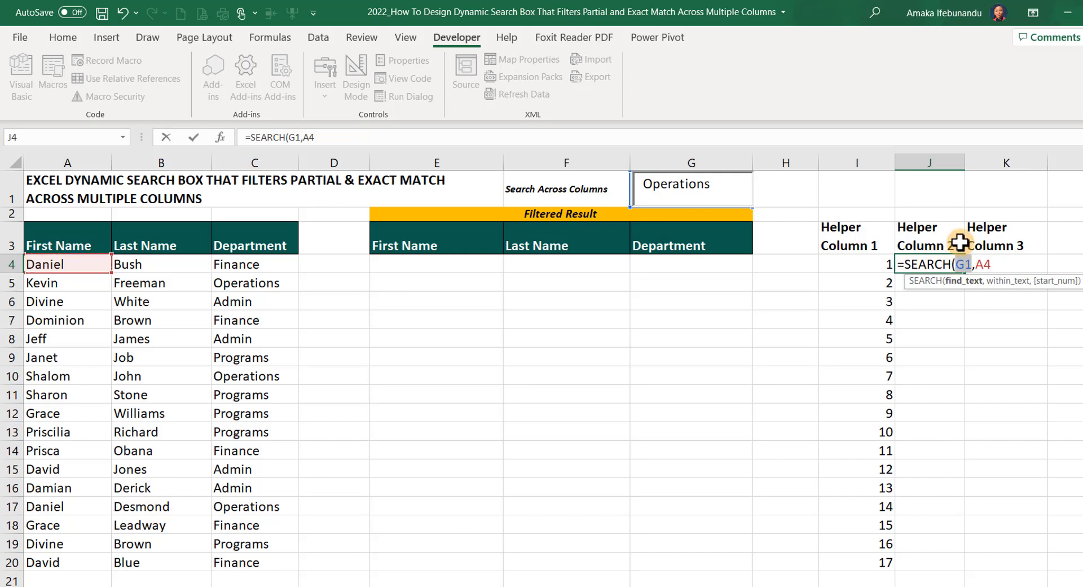
key(F4)
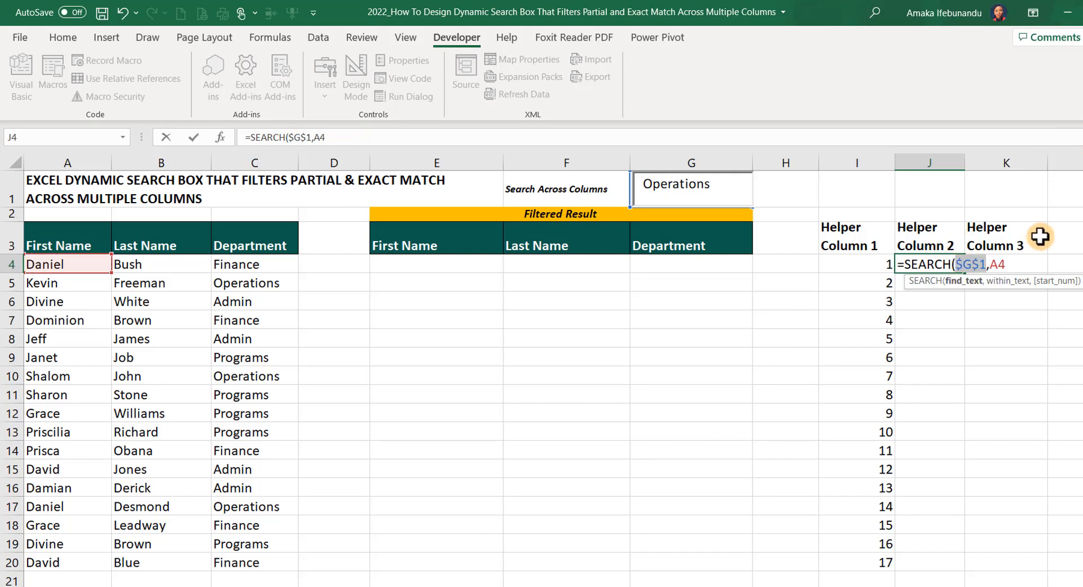
click(1015, 266)
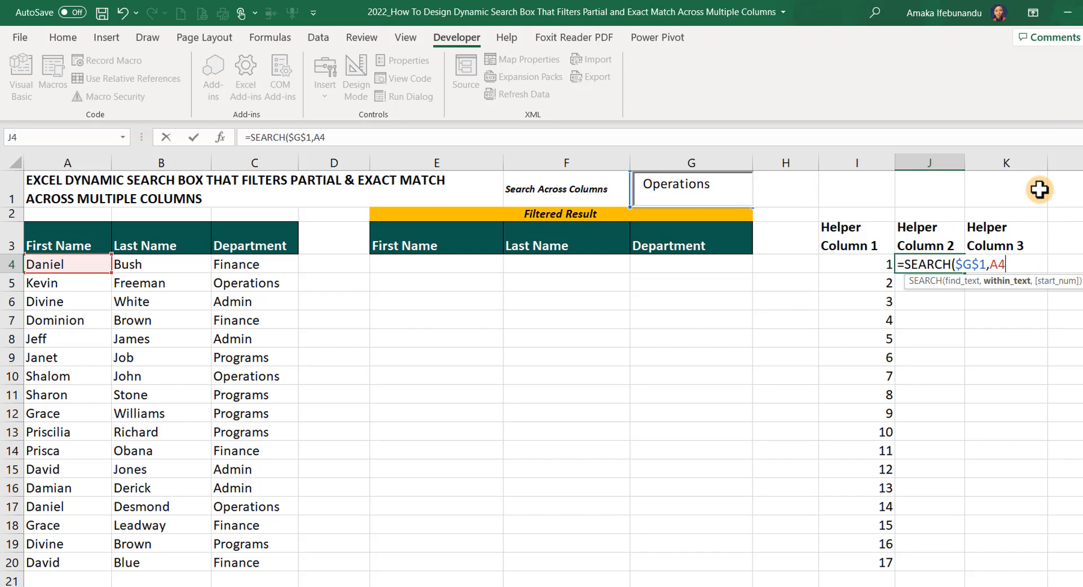
text())
key(Return)
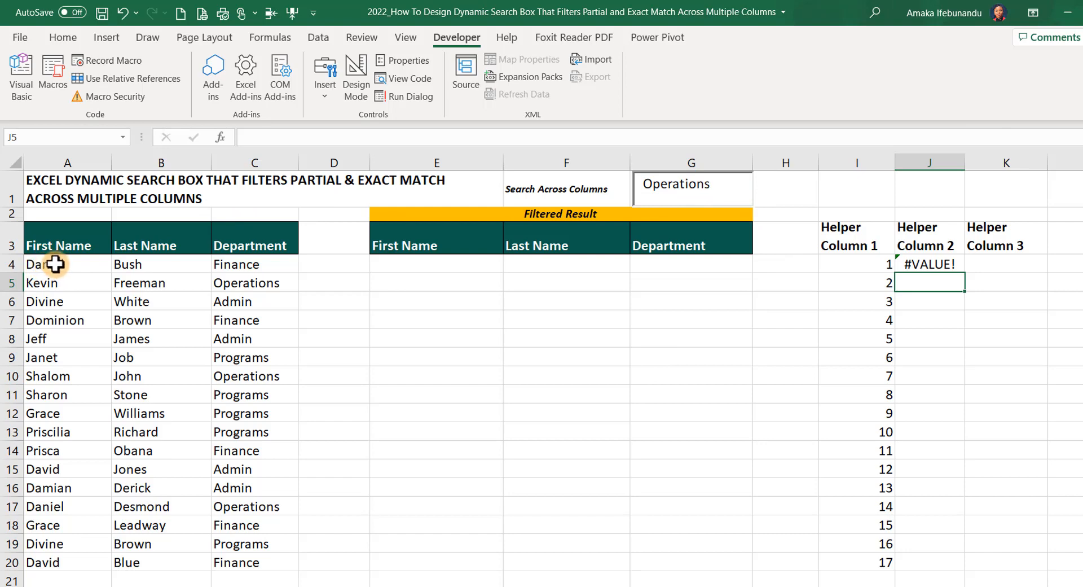
click(926, 263)
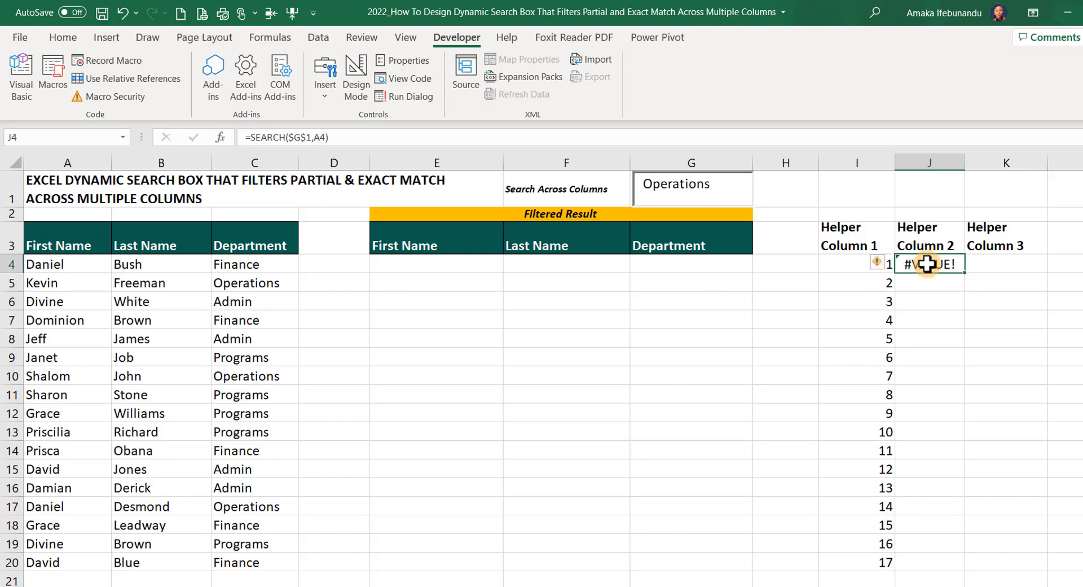
double_click(927, 263)
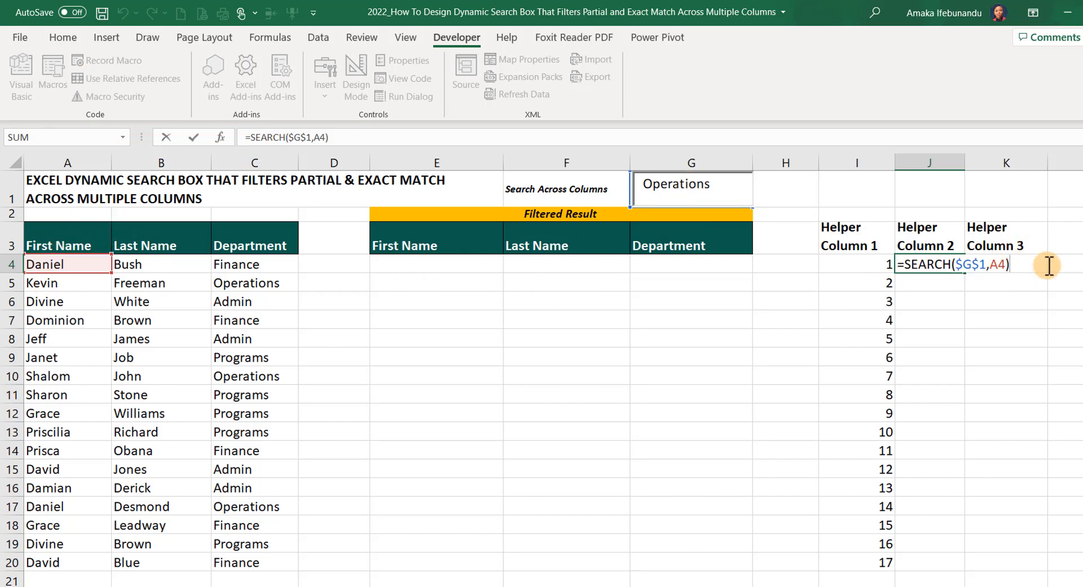
key(Return)
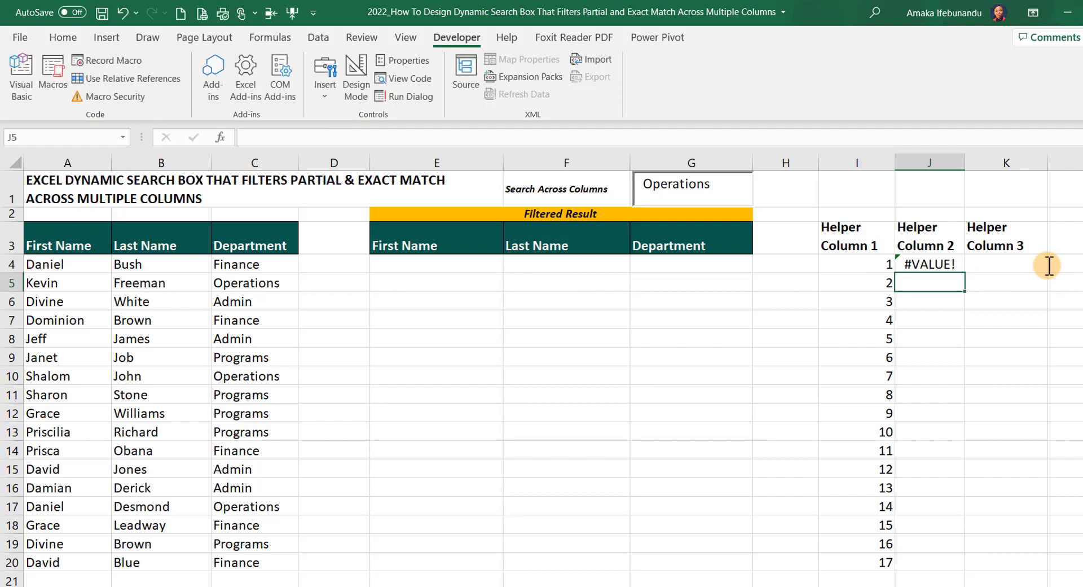
click(926, 265)
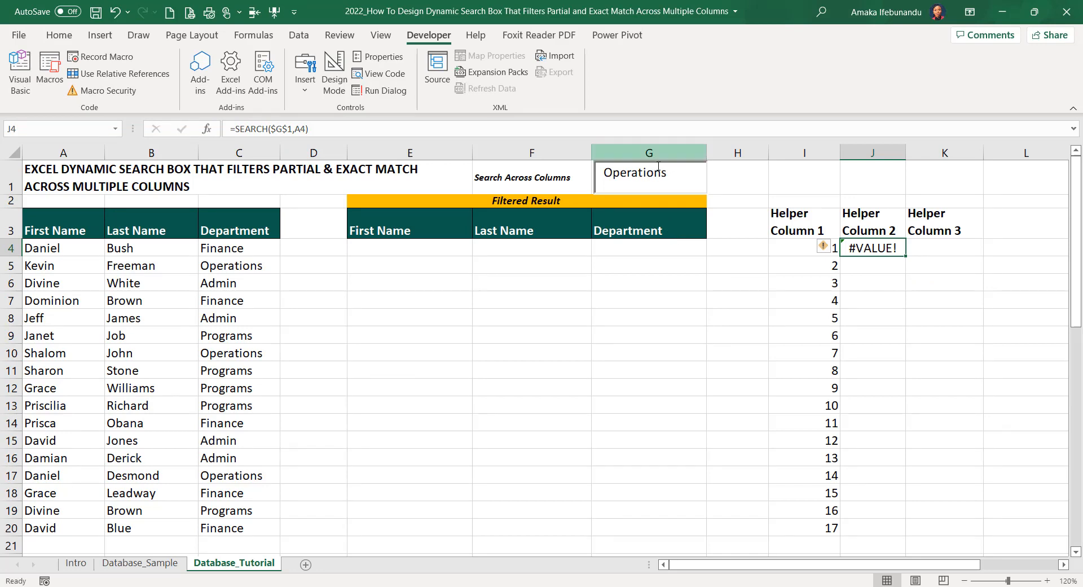
Replace the search text box's content with the first name shown in cell A4
drag(670, 175, 581, 177)
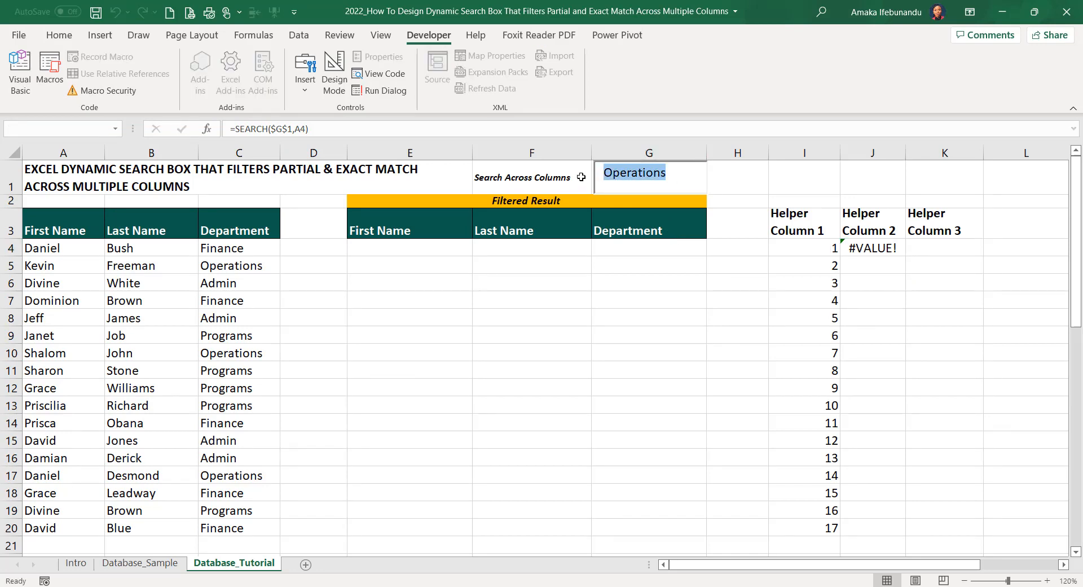
text(Daniel)
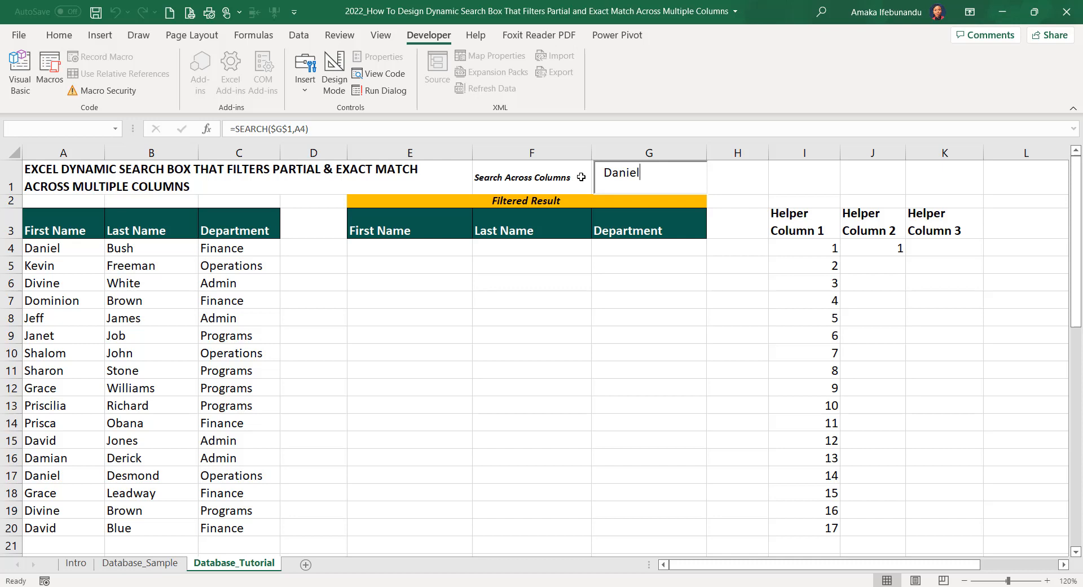
click(748, 176)
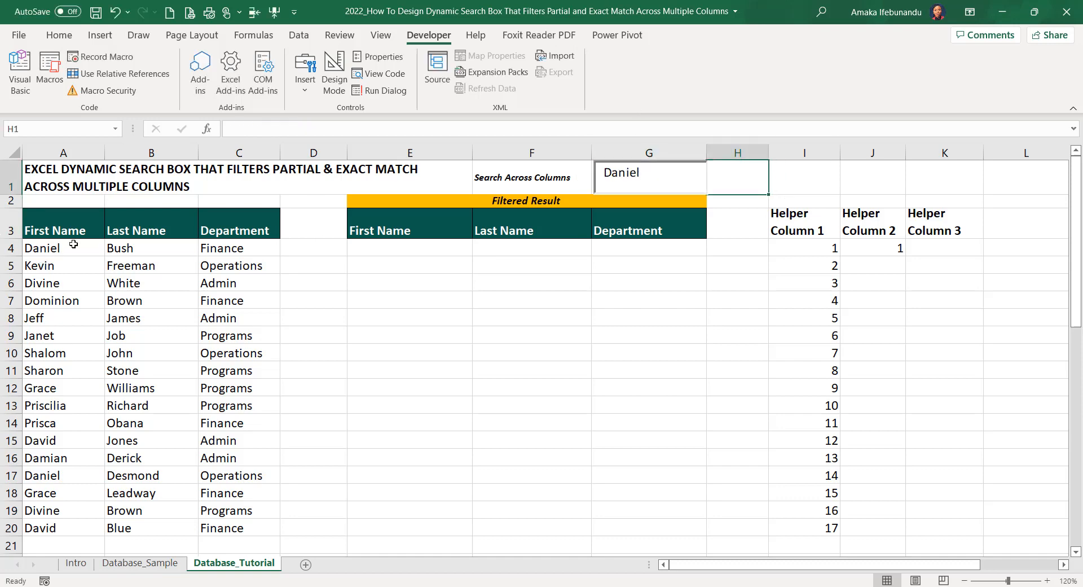
Wrap the SEARCH formula in cell J4 in ISNUMBER so it reads =ISNUMBER(SEARCH($G$1,A4))
click(889, 249)
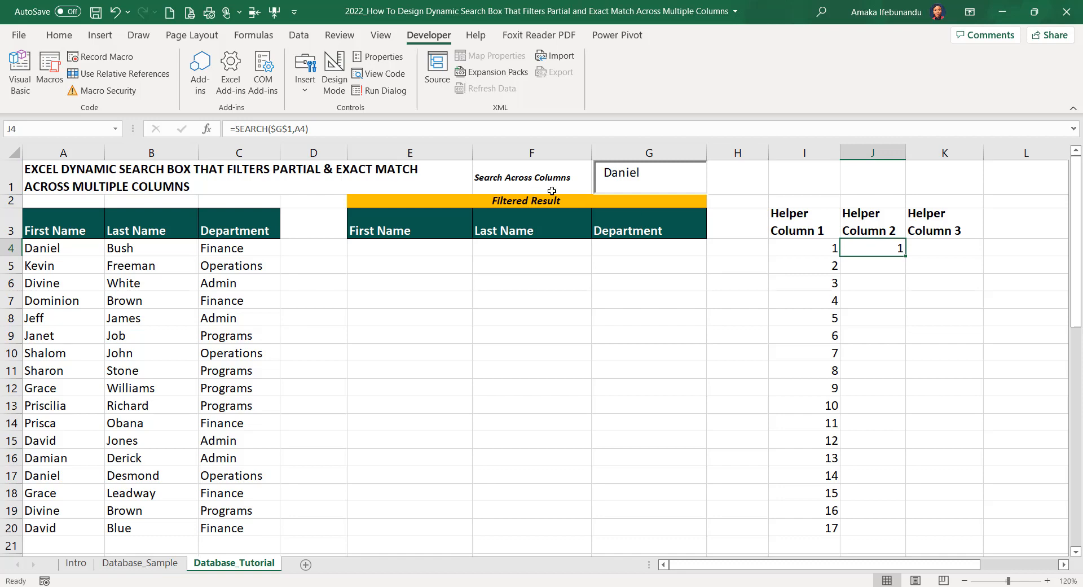
double_click(870, 247)
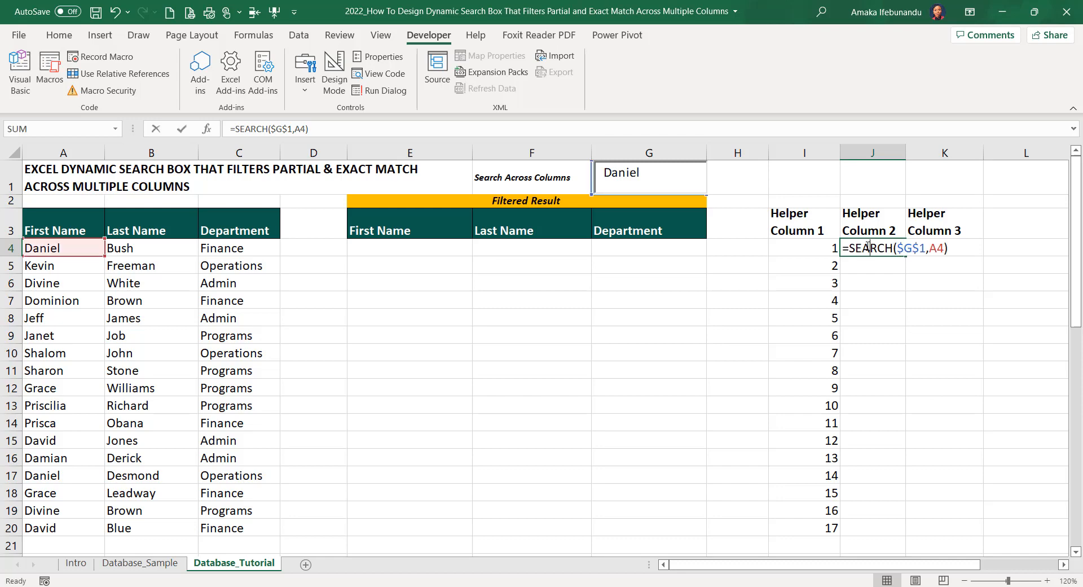
click(851, 248)
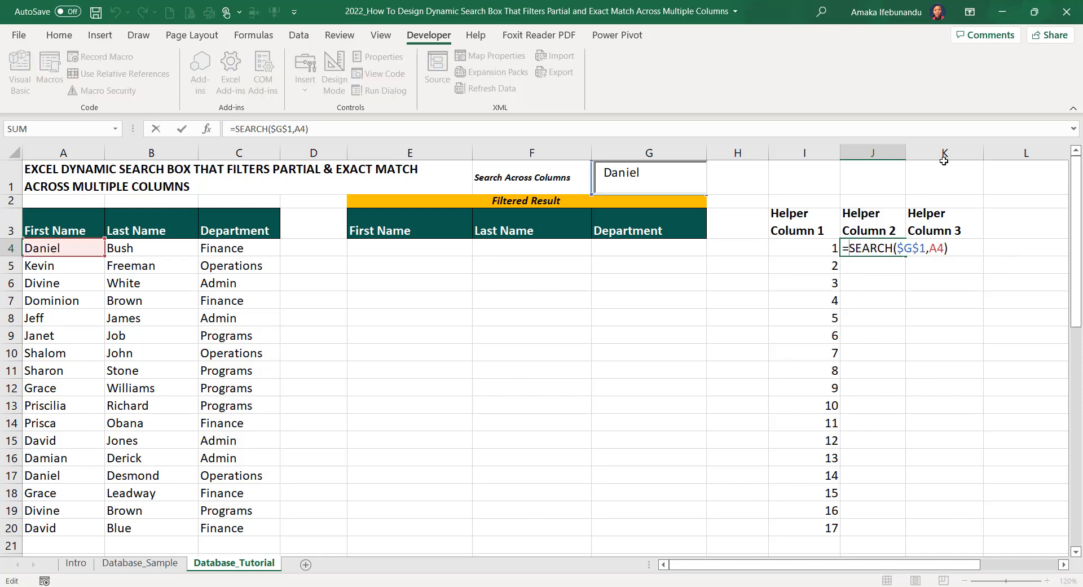
text(isnum)
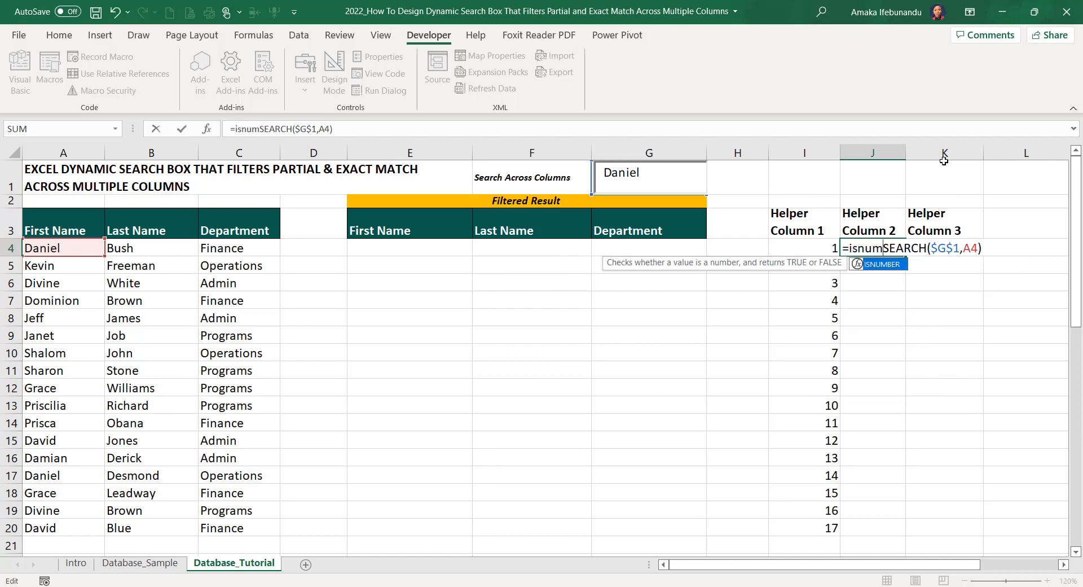
text(ber)
key(Tab)
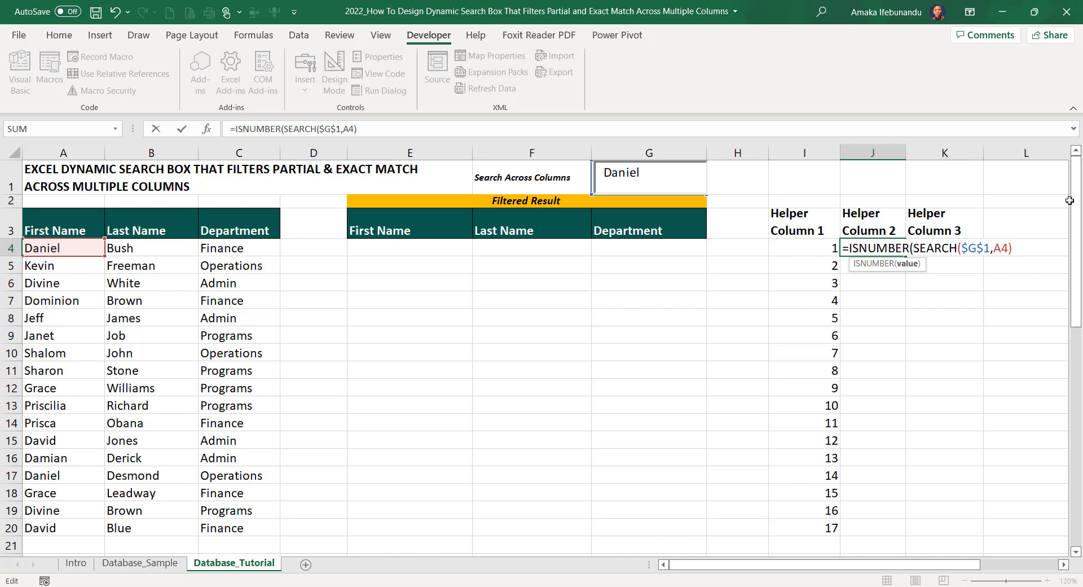
text())
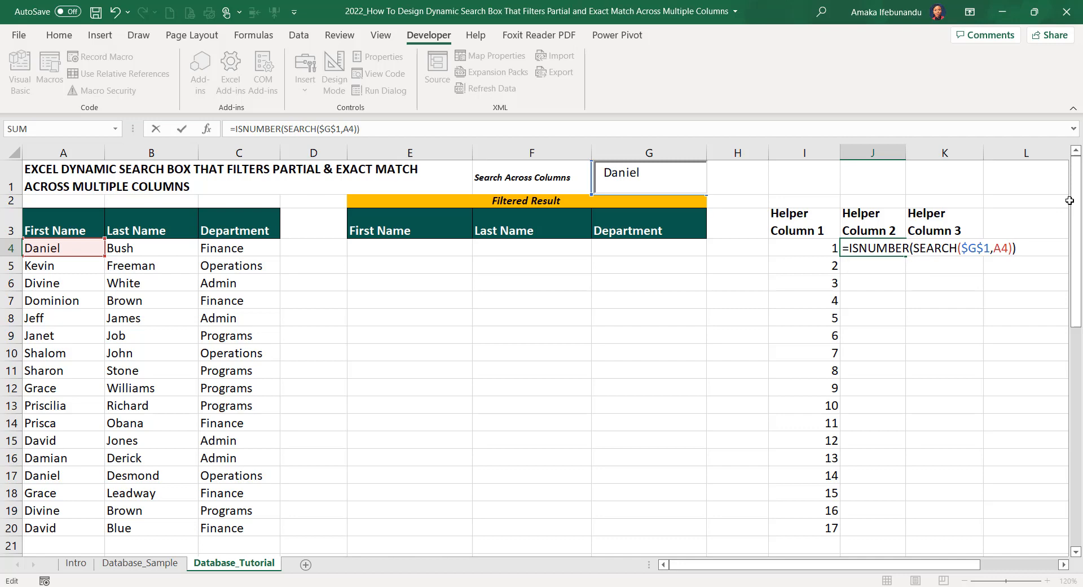
key(Return)
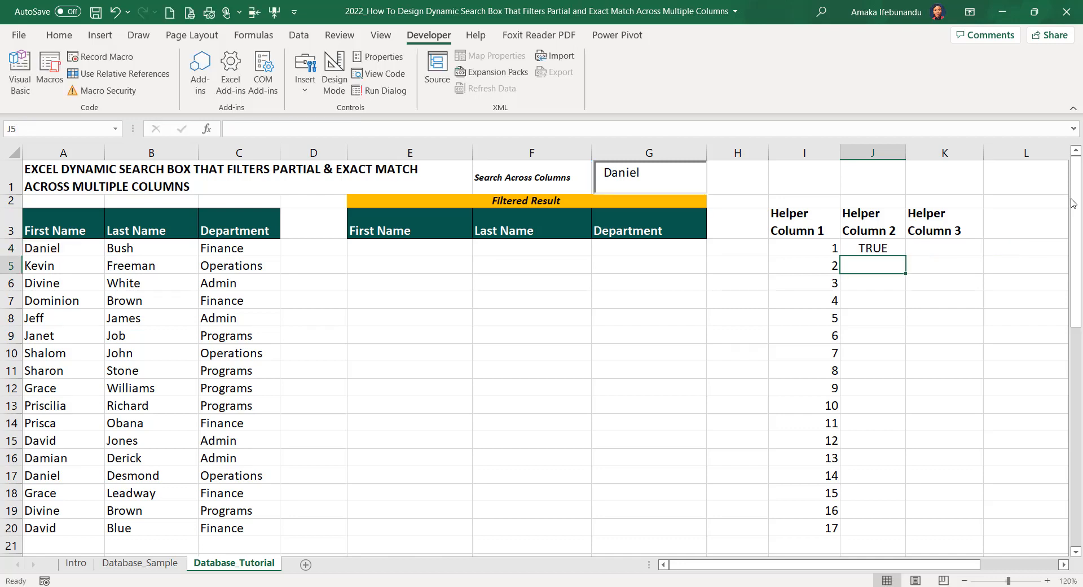
click(894, 243)
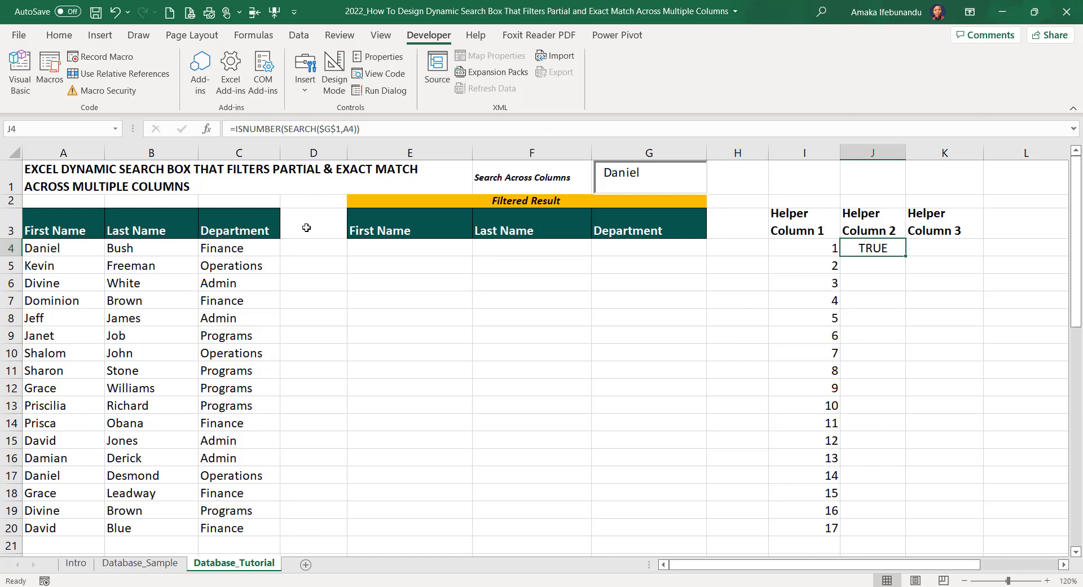
double_click(889, 249)
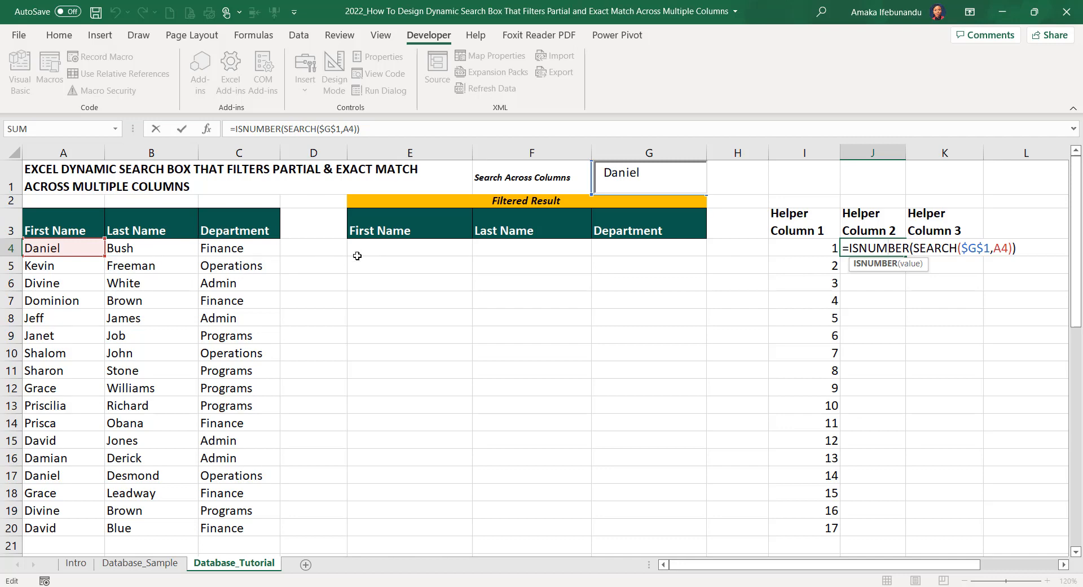
key(ctrl+Return)
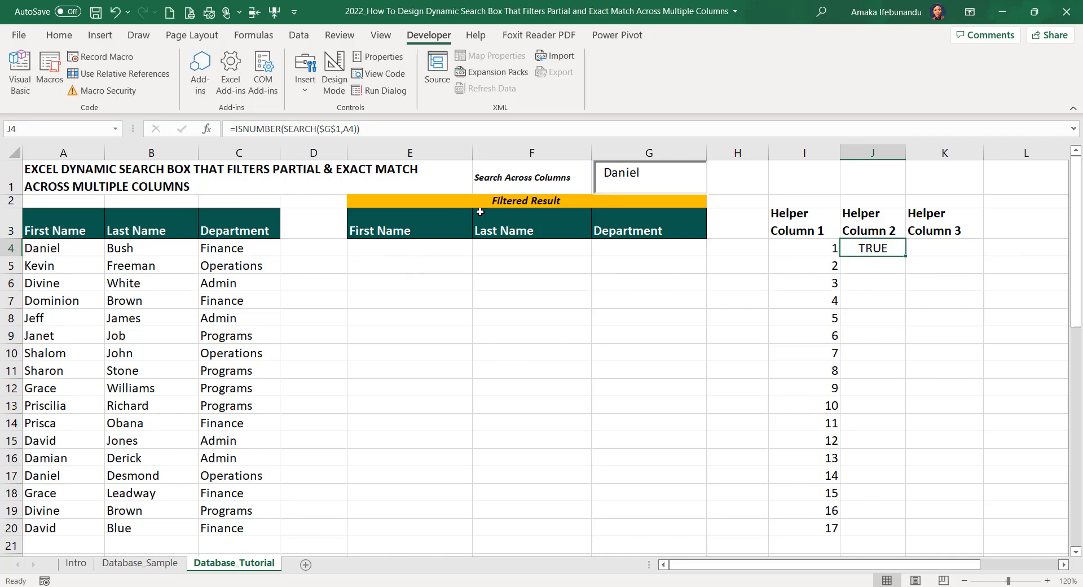
Copy the ISNUMBER(SEARCH($G$1,A4)) expression in J4 and append it to the same formula after a plus sign
double_click(874, 249)
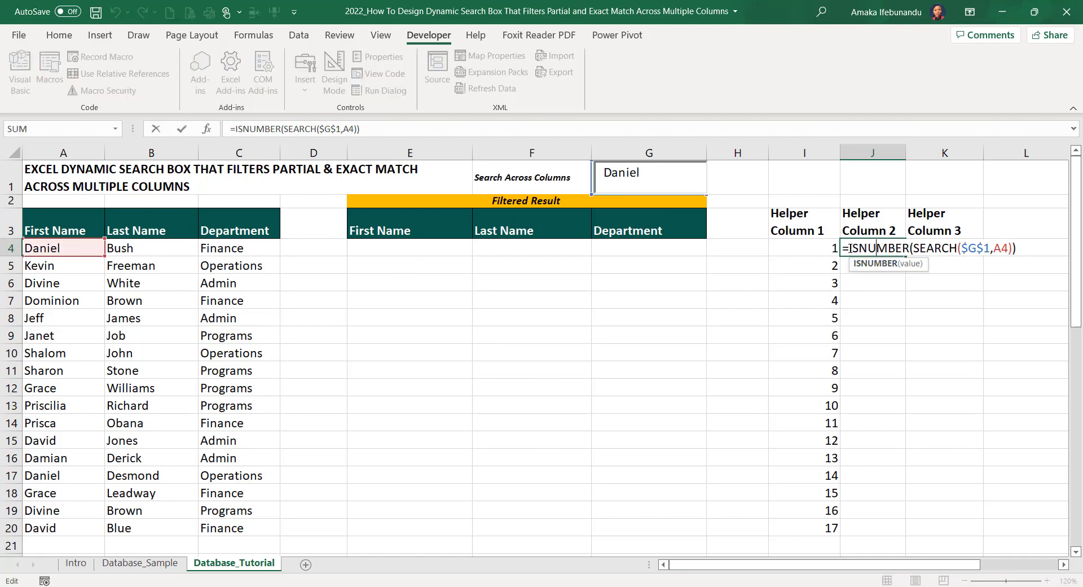
drag(848, 248, 1017, 256)
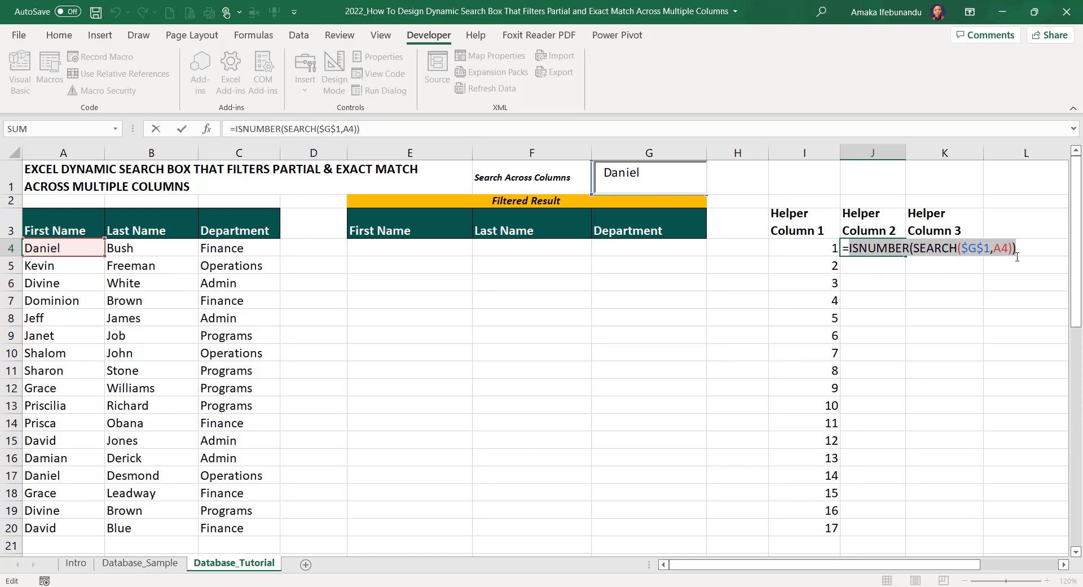
key(ctrl+c)
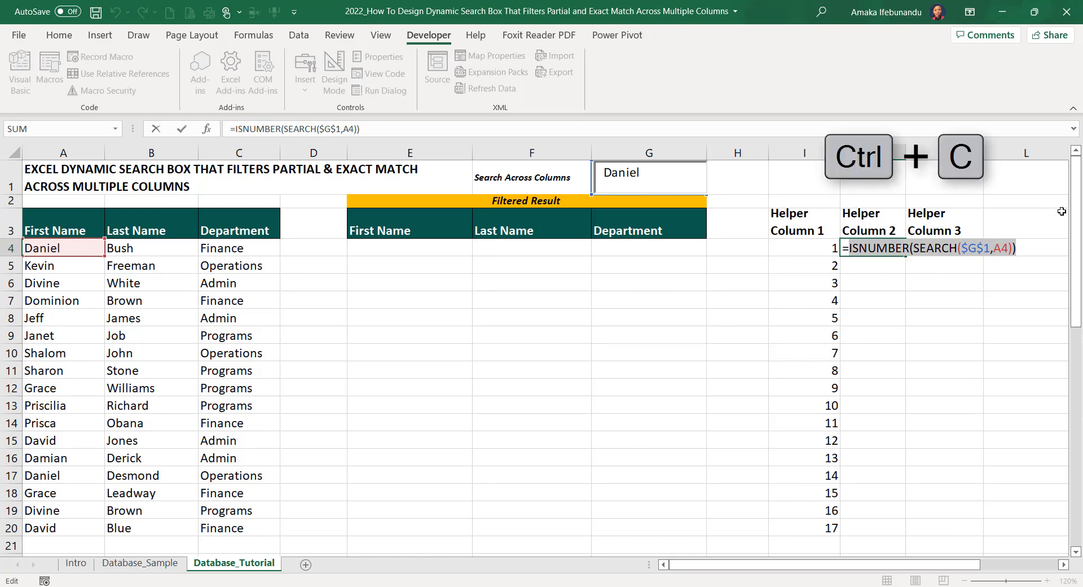
click(370, 130)
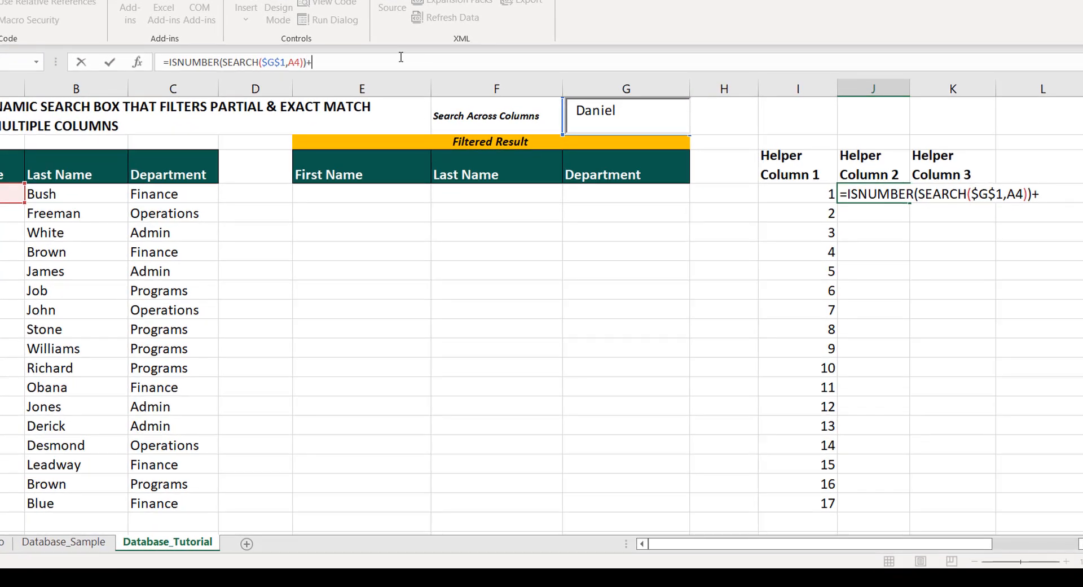
key(ctrl+v)
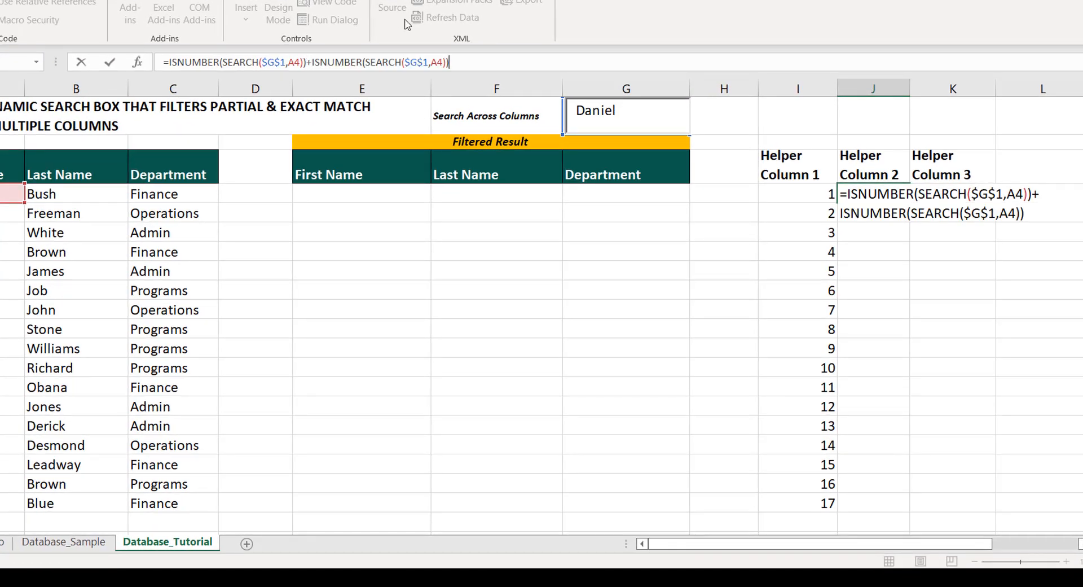
Change the cell reference in the second ISNUMBER(SEARCH) term of J4's formula to B4
click(437, 63)
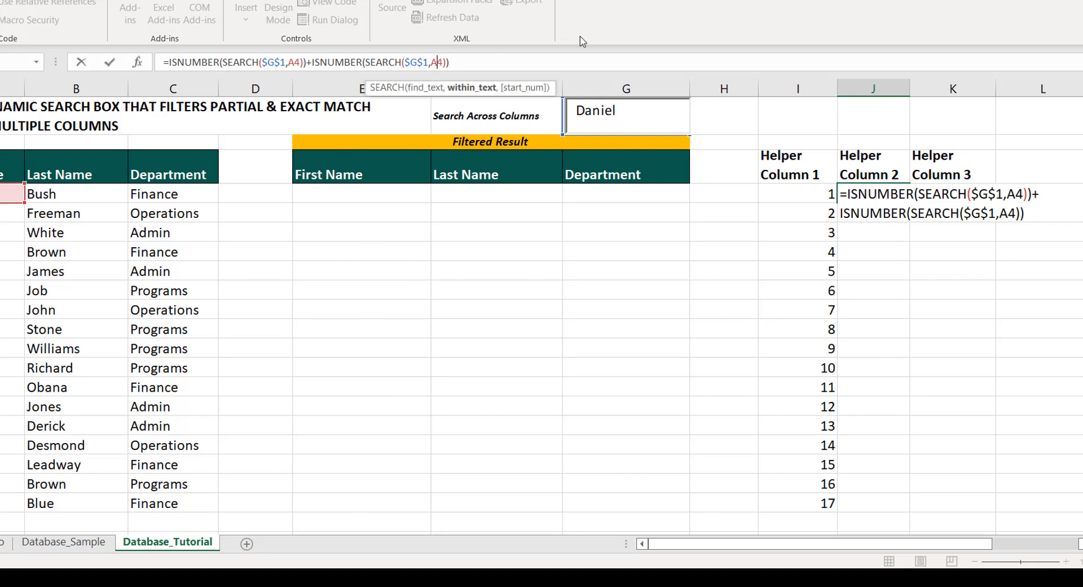
key(Delete)
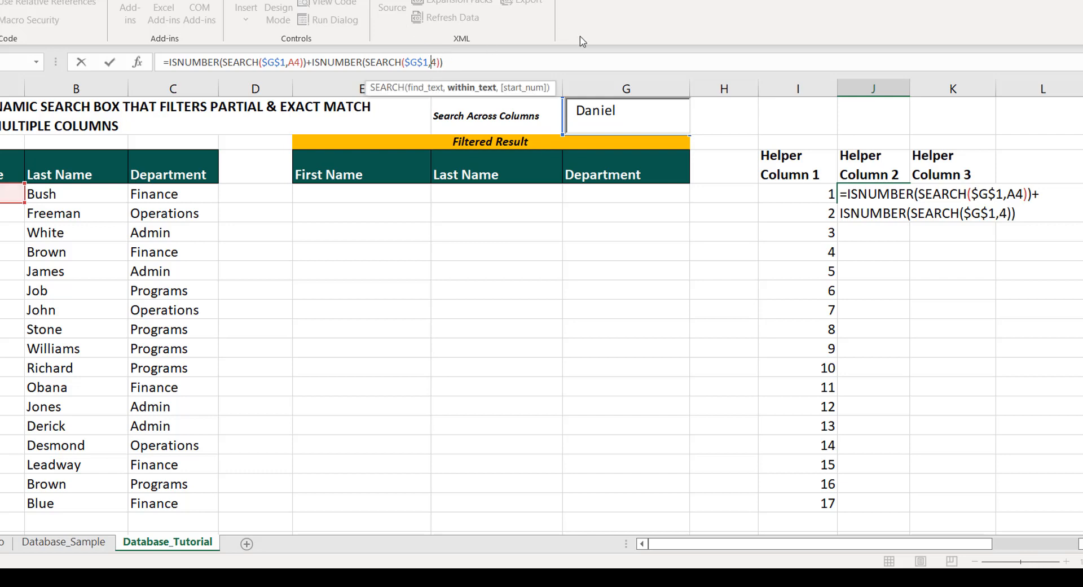
text(B)
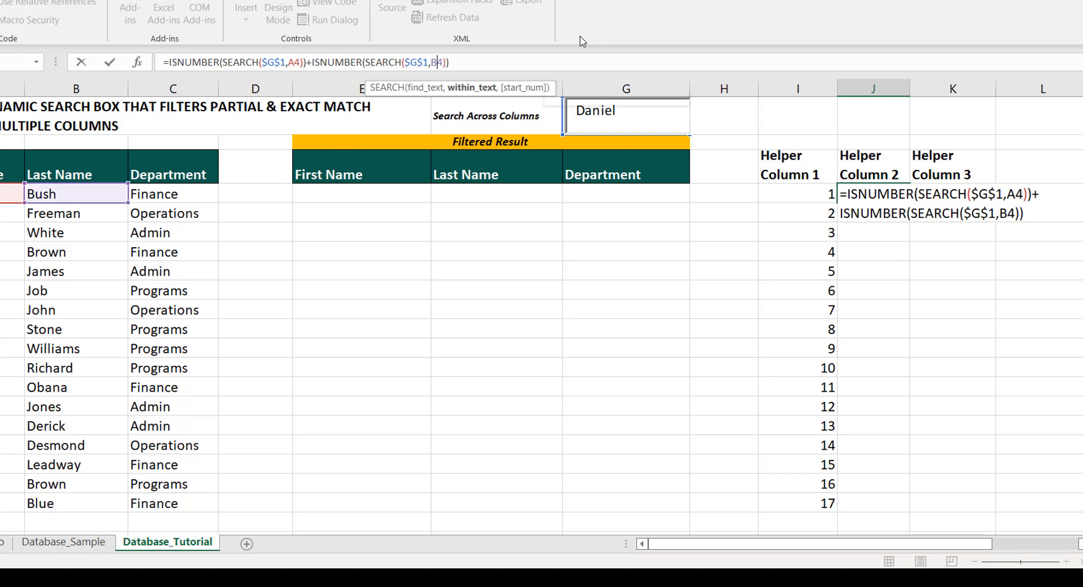
Add a third term, +ISNUMBER(SEARCH($G$1,C4)), to the end of J4's formula and enter it
key(Right)
key(Right)
key(Right)
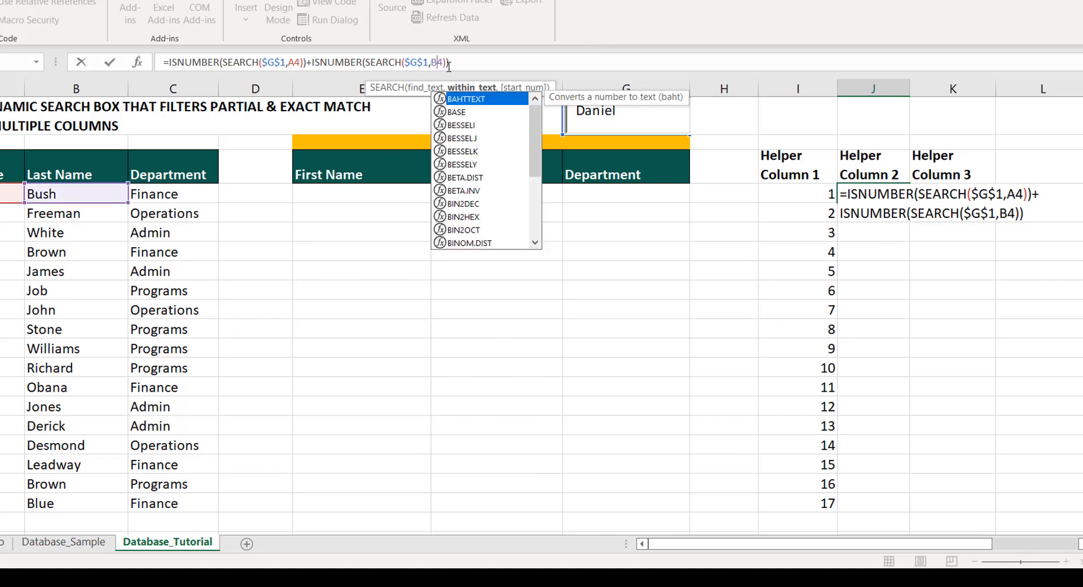
text(+)
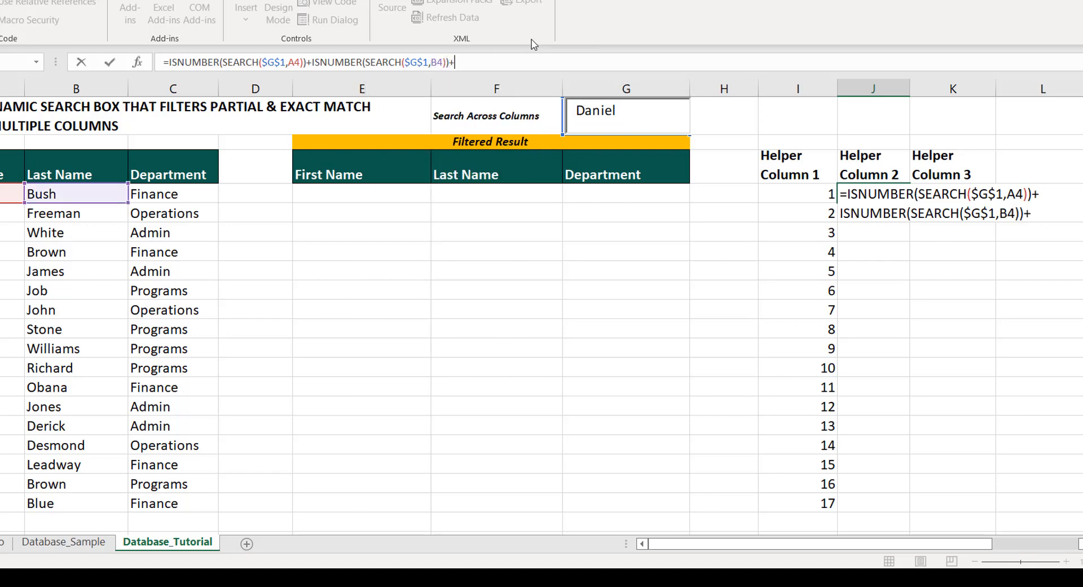
text(ISNUMBER(SEARCH($G$1,A4)))
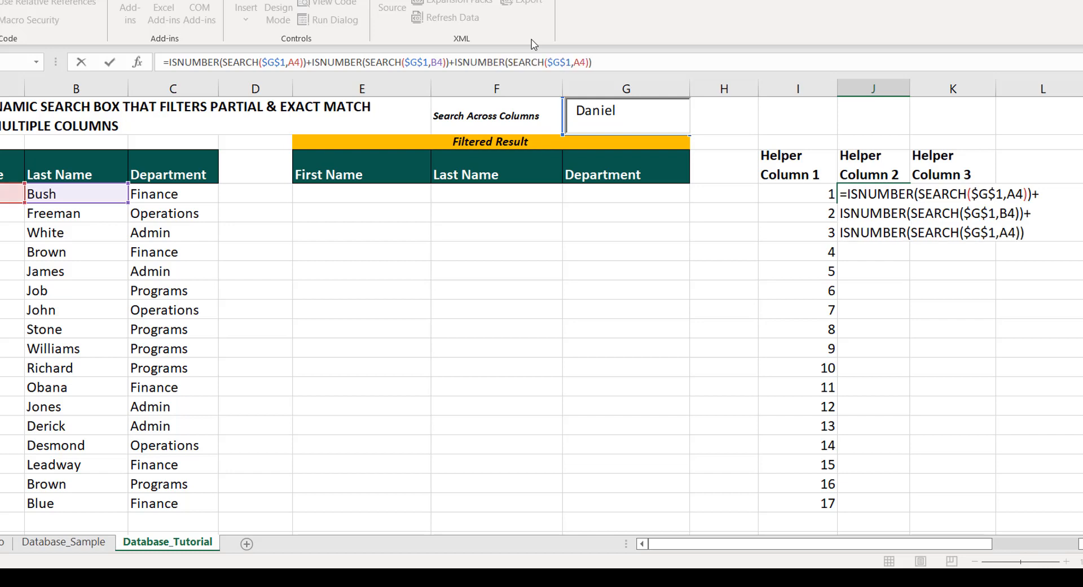
click(581, 63)
key(BackSpace)
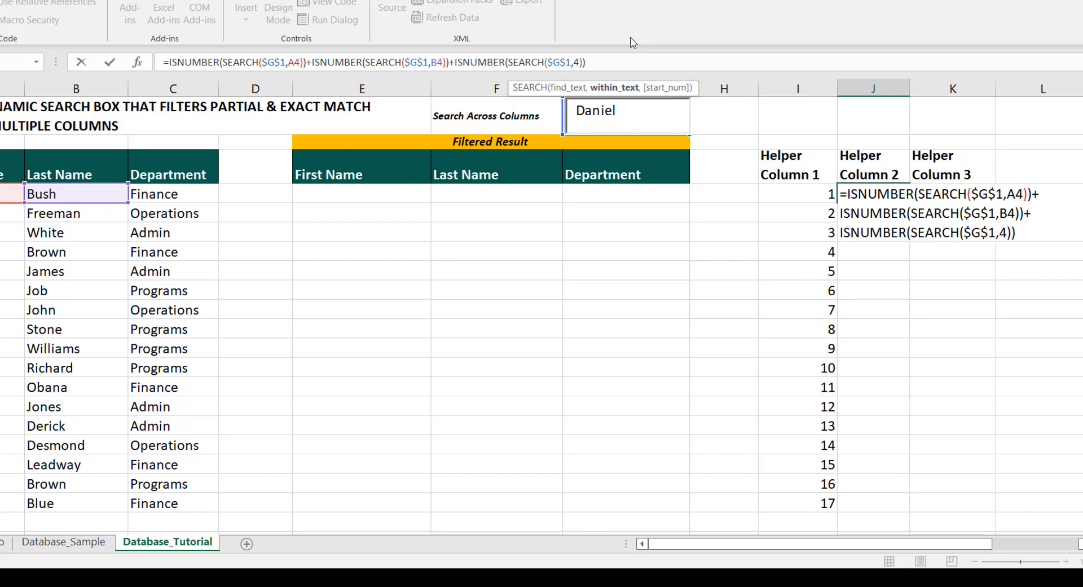
text(C)
key(Return)
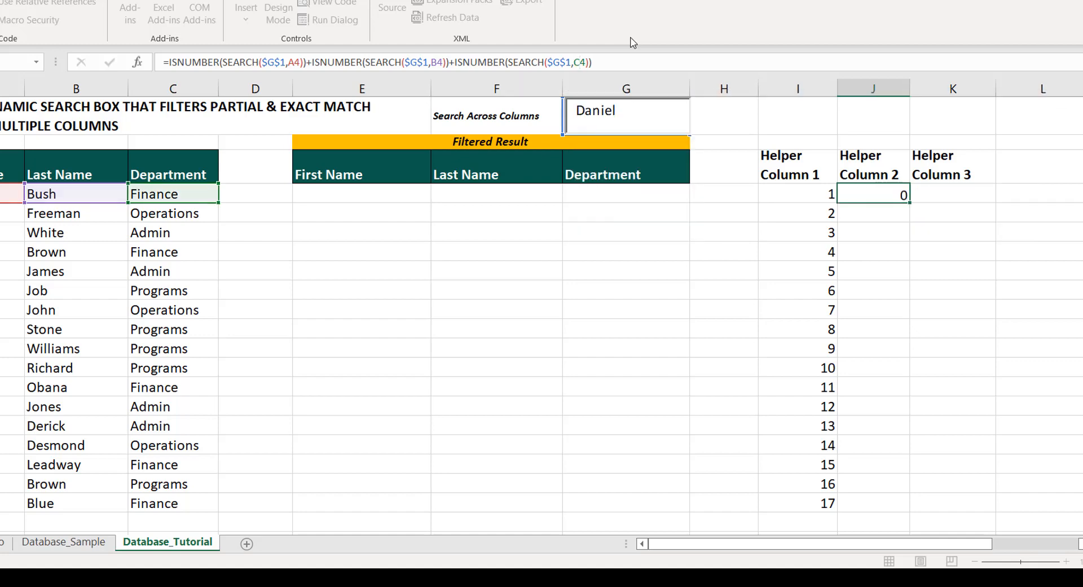
Wrap J4's three-term sum in an IF that returns I4 when true and an empty string "" when false
click(887, 194)
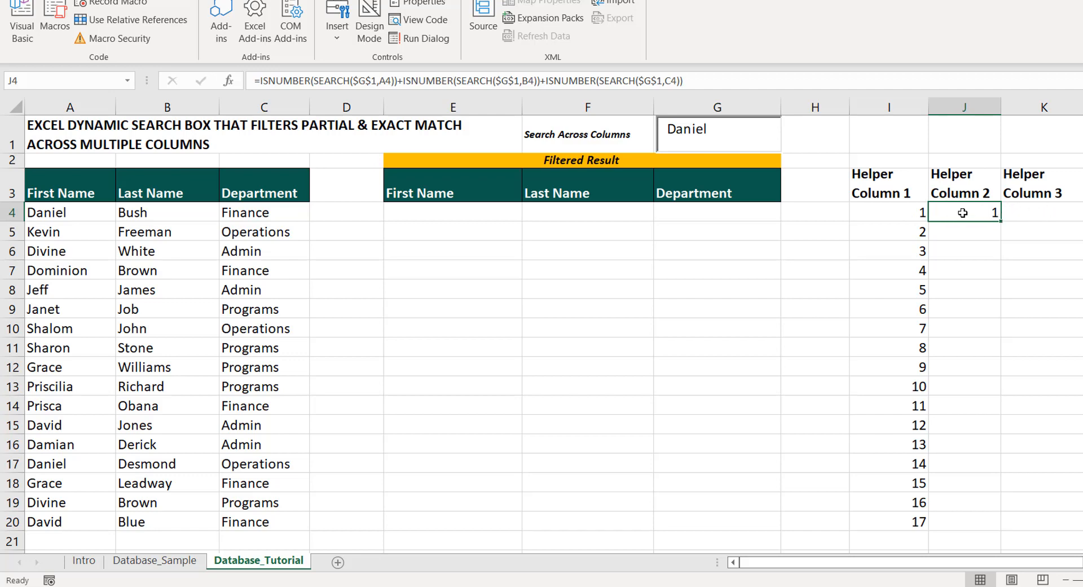
double_click(962, 213)
click(934, 212)
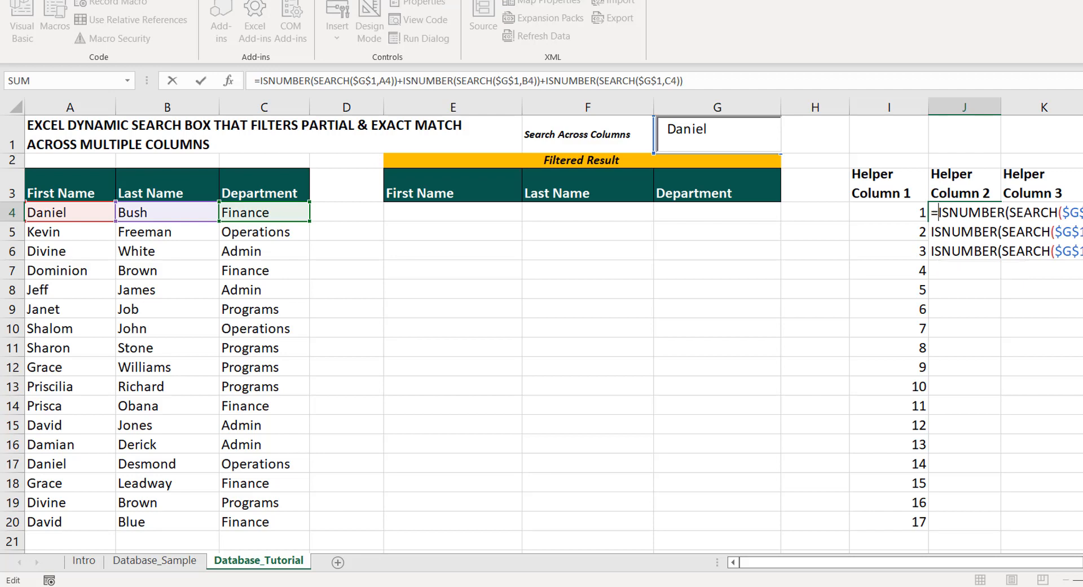
text(IF()
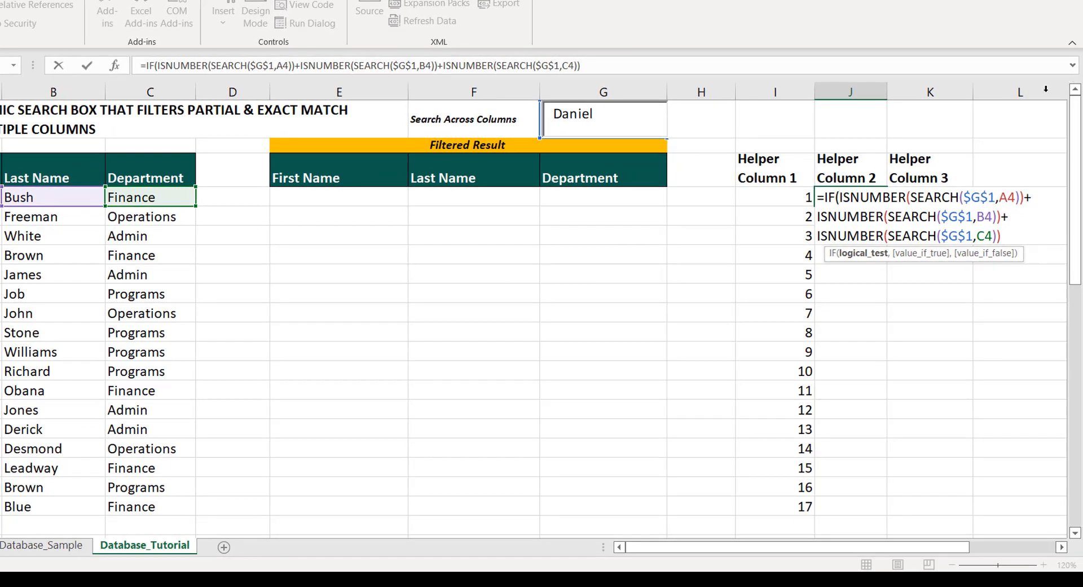
click(1006, 235)
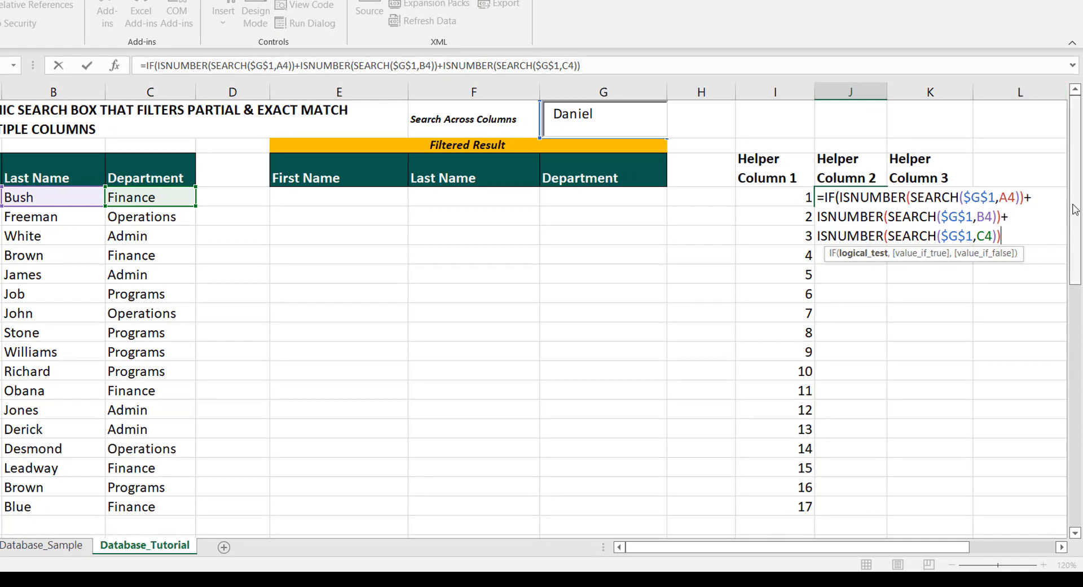
text(,)
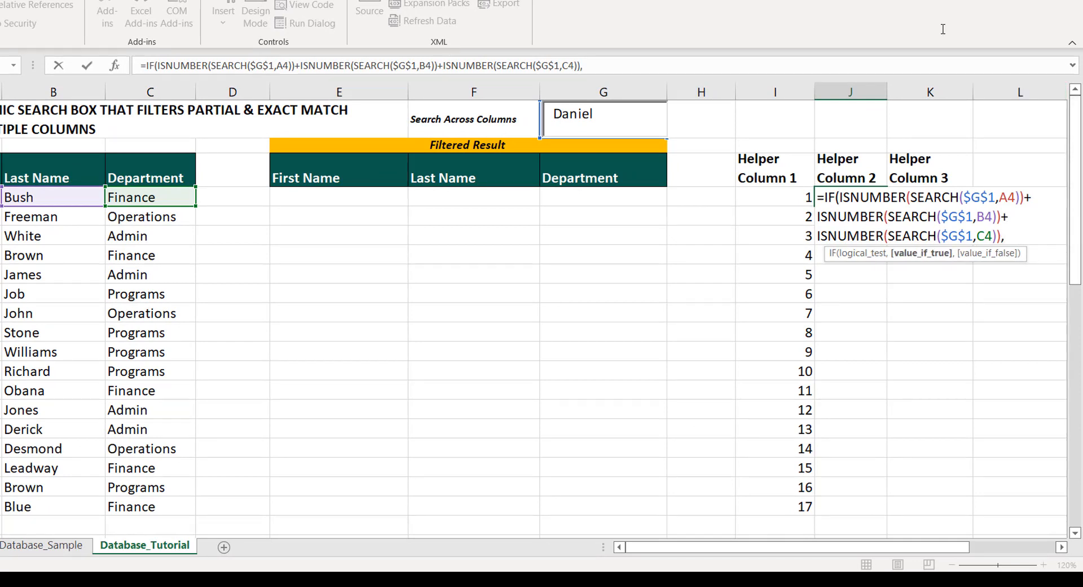
click(769, 198)
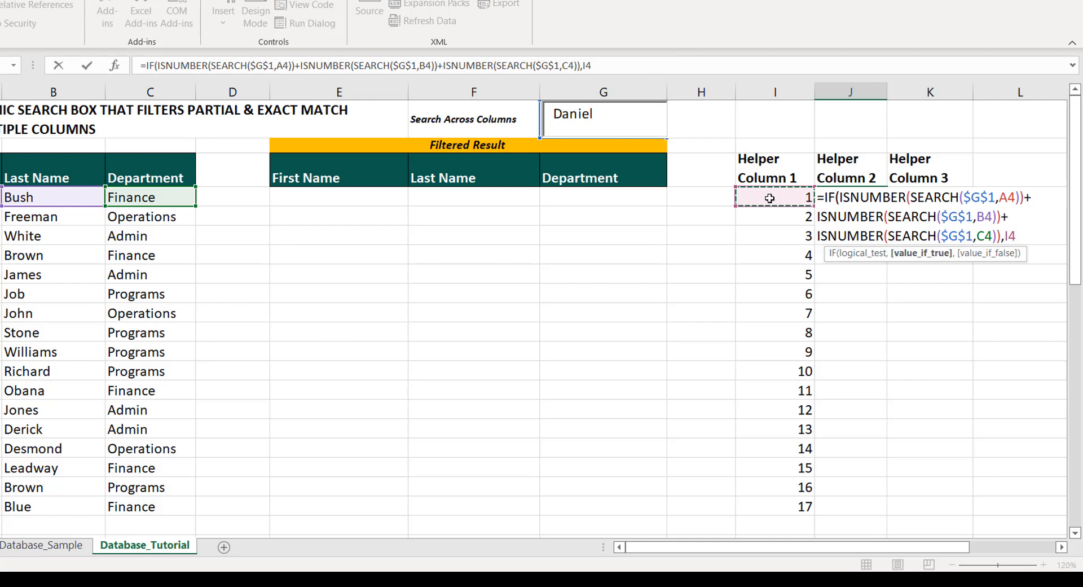
text(,)
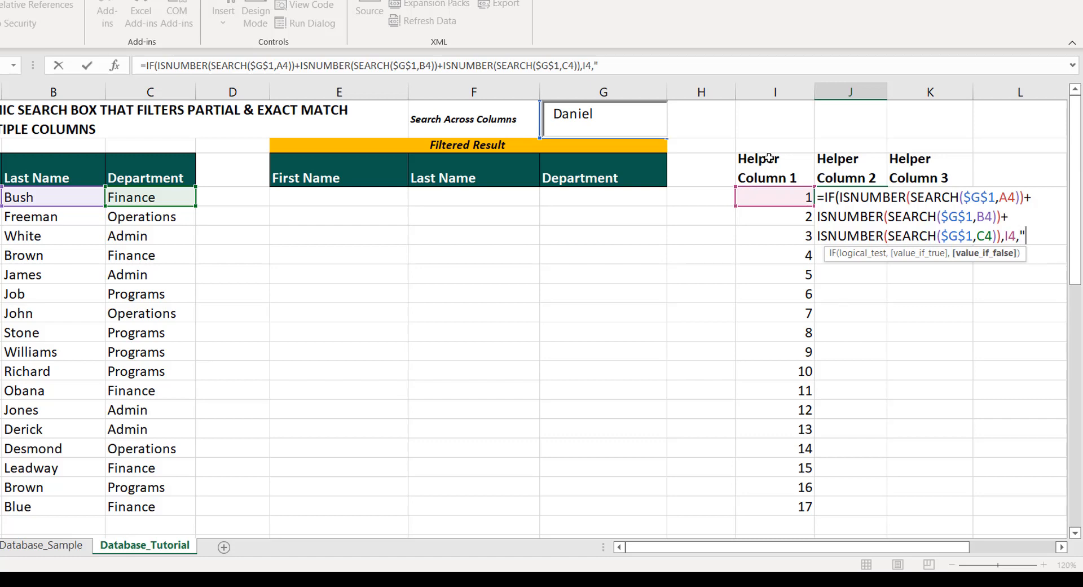
text("")
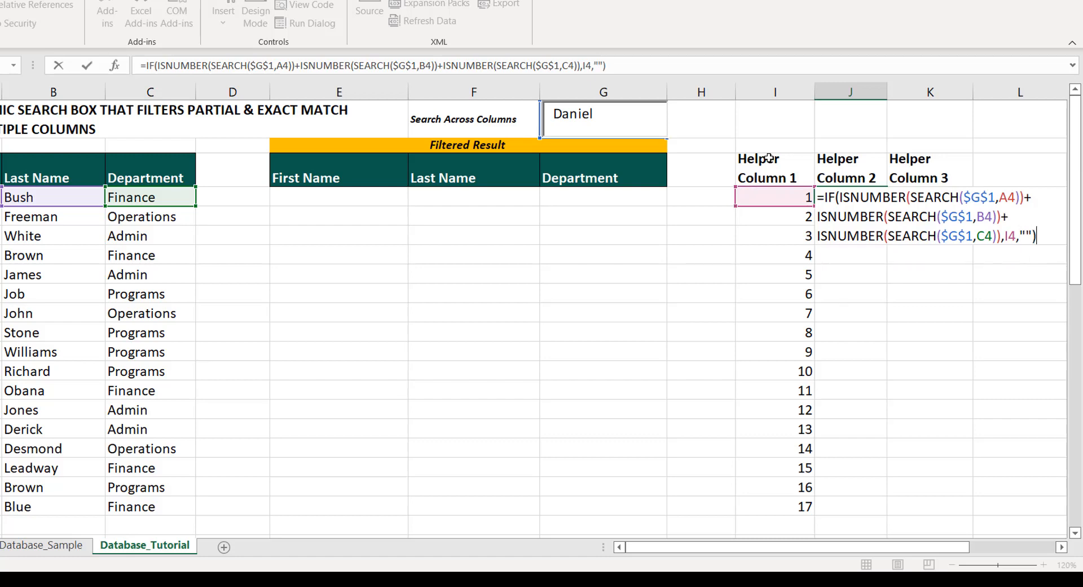
text())
key(Return)
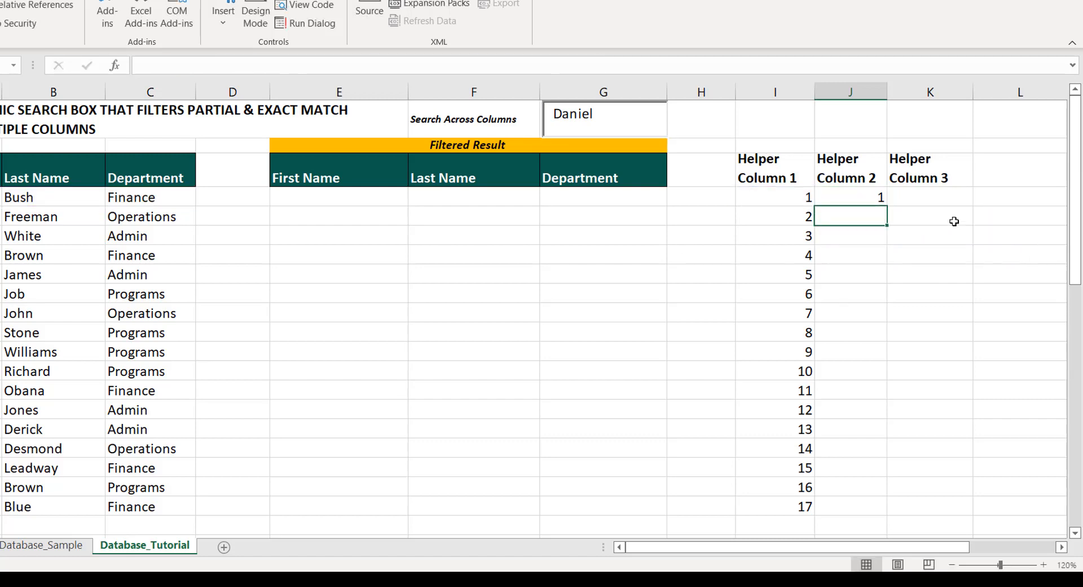
Fill the IF formula from J4 down to J20 and compare row 17 with the source data
click(881, 198)
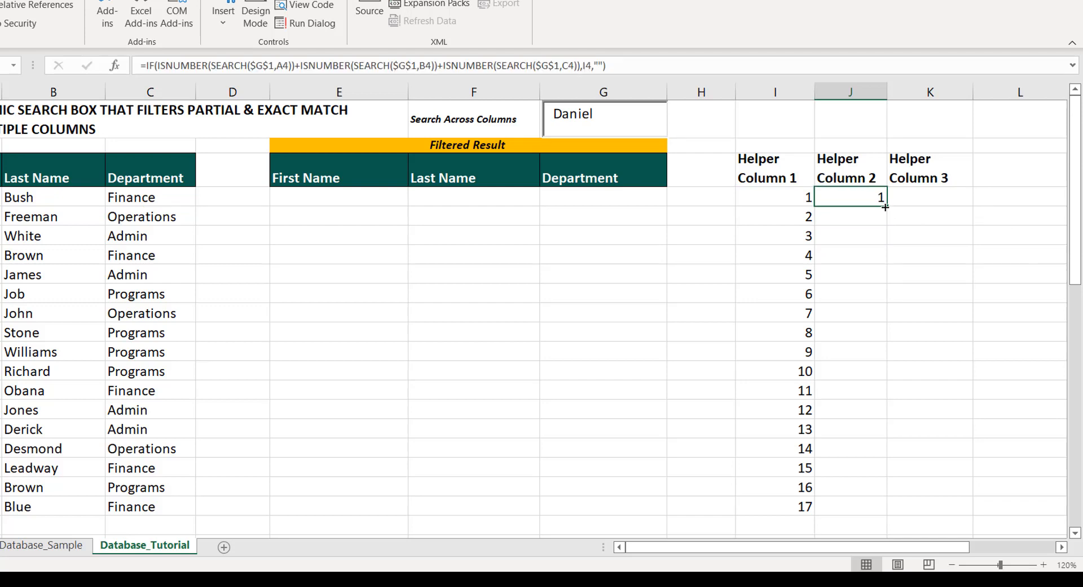
drag(888, 205, 884, 510)
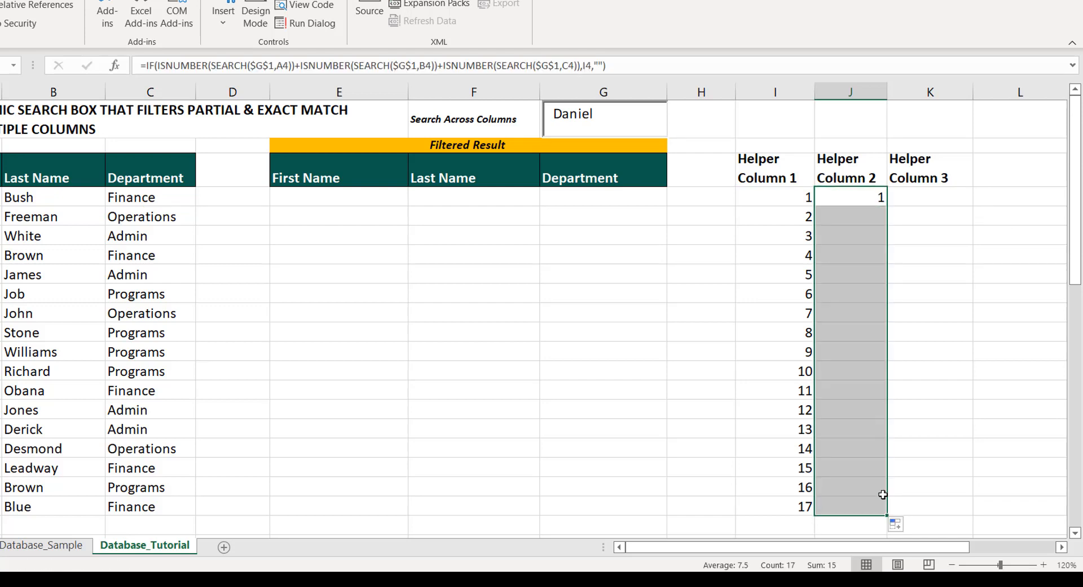
click(852, 194)
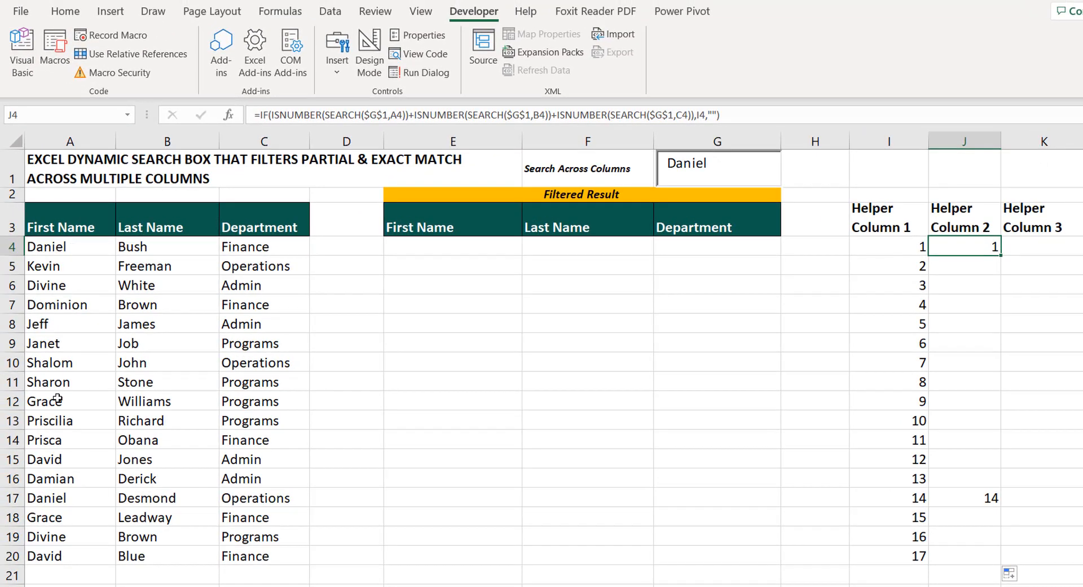
click(17, 499)
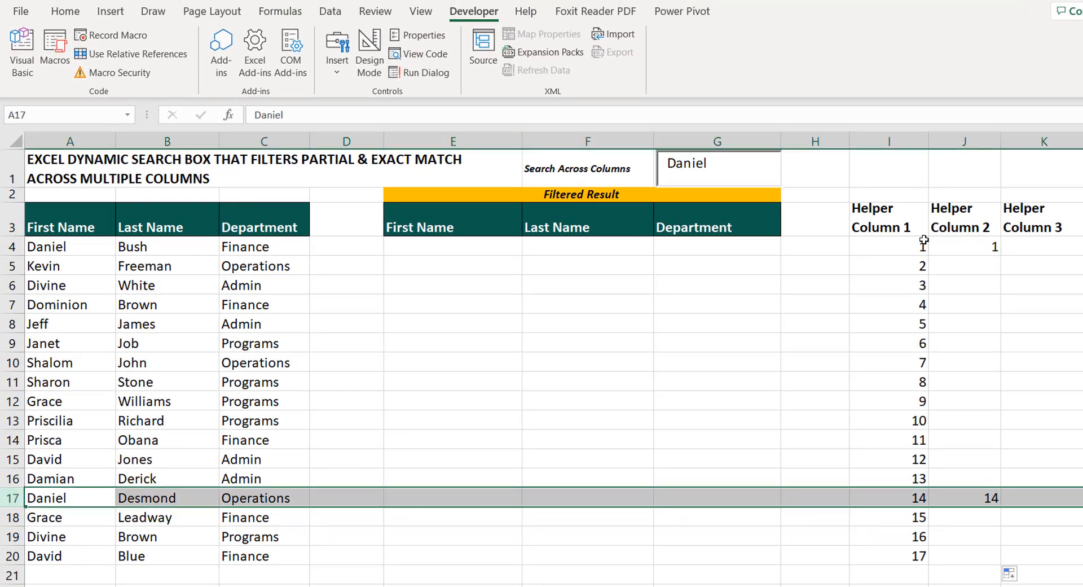
click(981, 248)
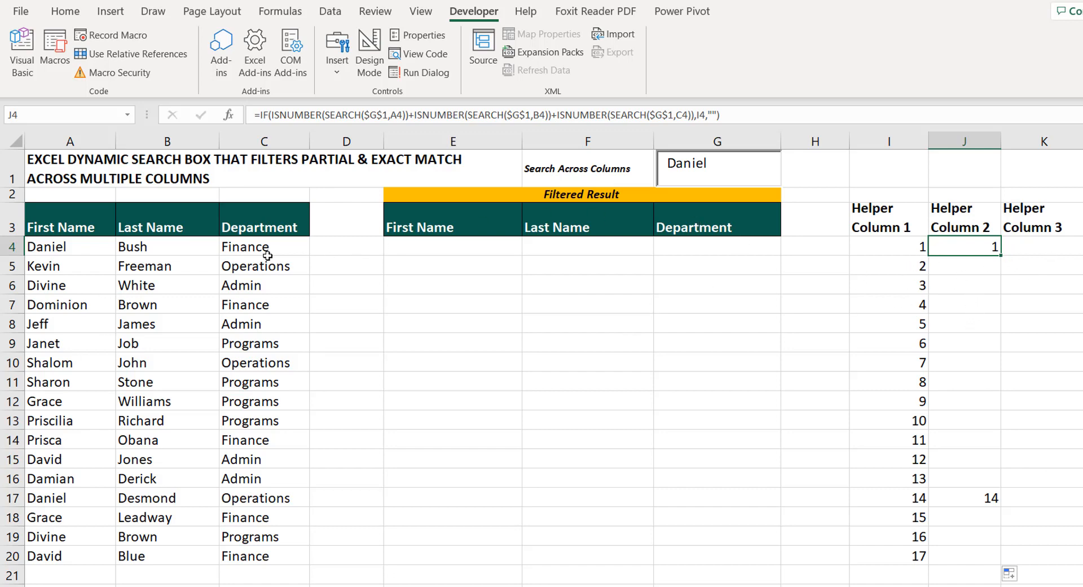
Test partial matching by shortening the search text to D, restoring the full first name, and reducing it to D again
click(712, 164)
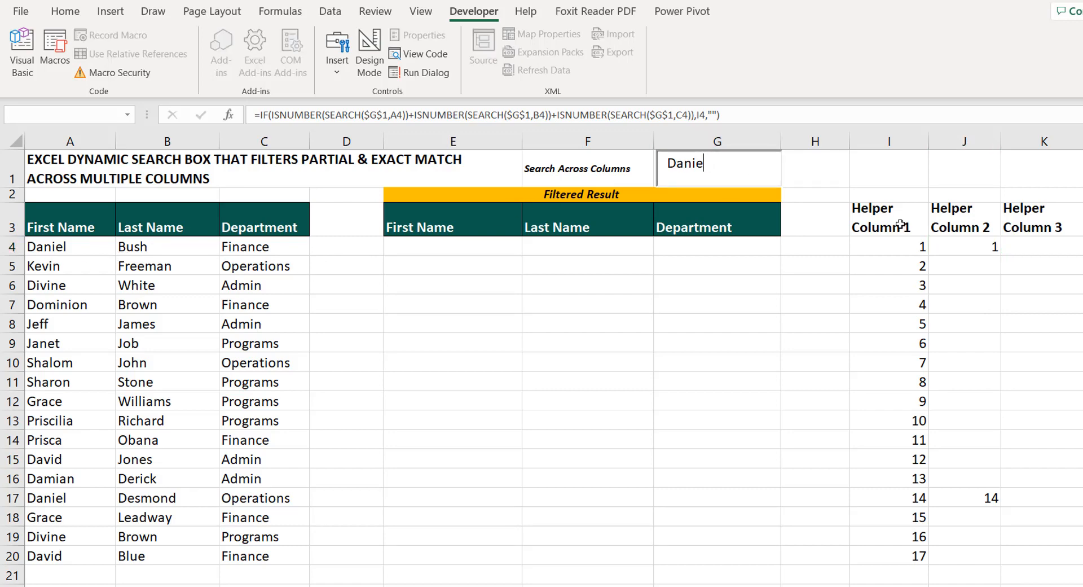
key(BackSpace)
key(BackSpace)
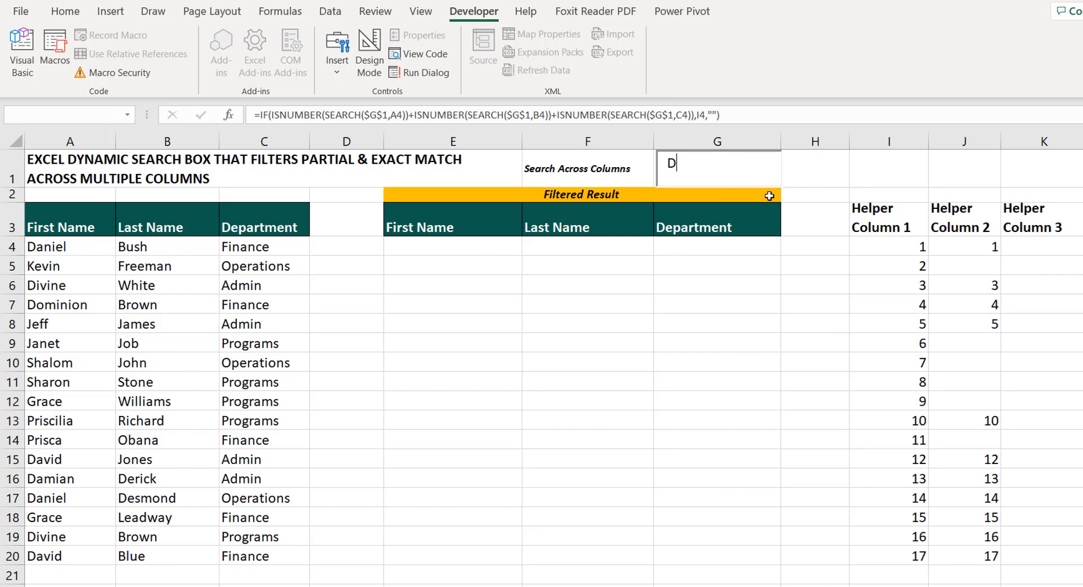
text(aniel)
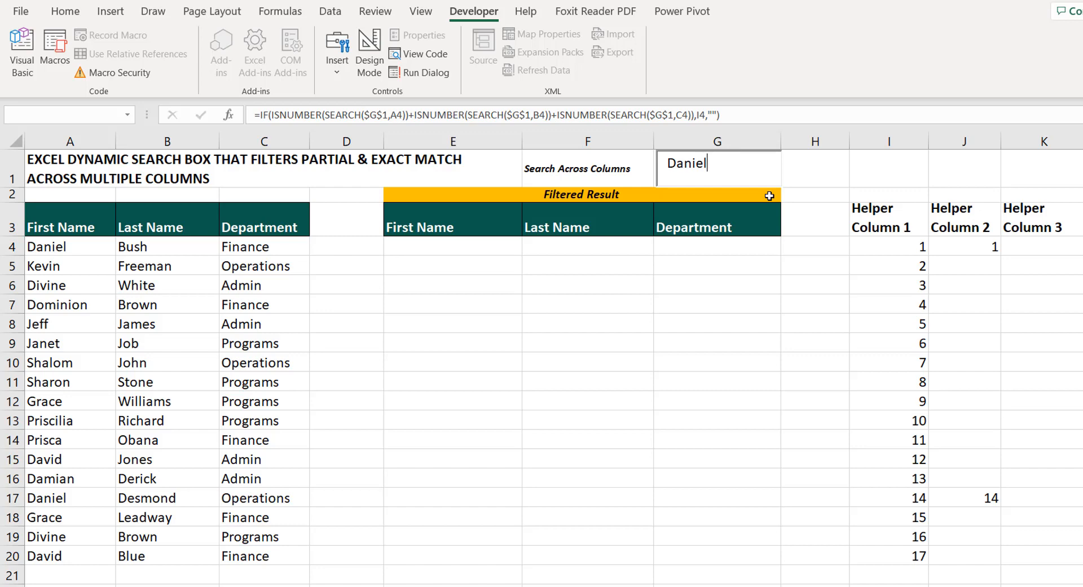
key(BackSpace)
key(BackSpace)
key(BackSpace)
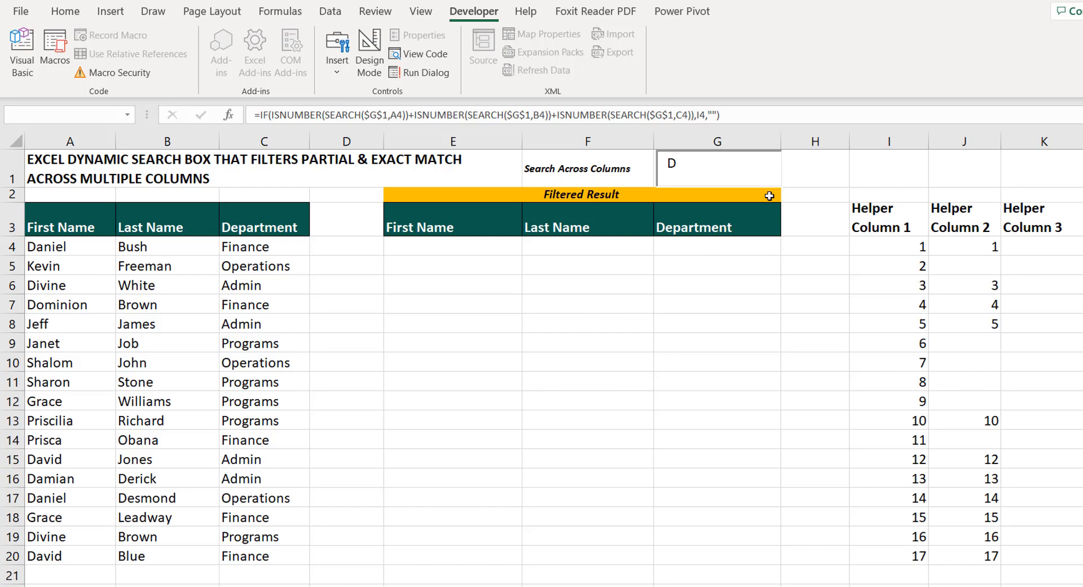
Begin a SMALL formula in K4 under Helper Column 3 with the absolute range $J$4:$J$20 as its array
click(1030, 243)
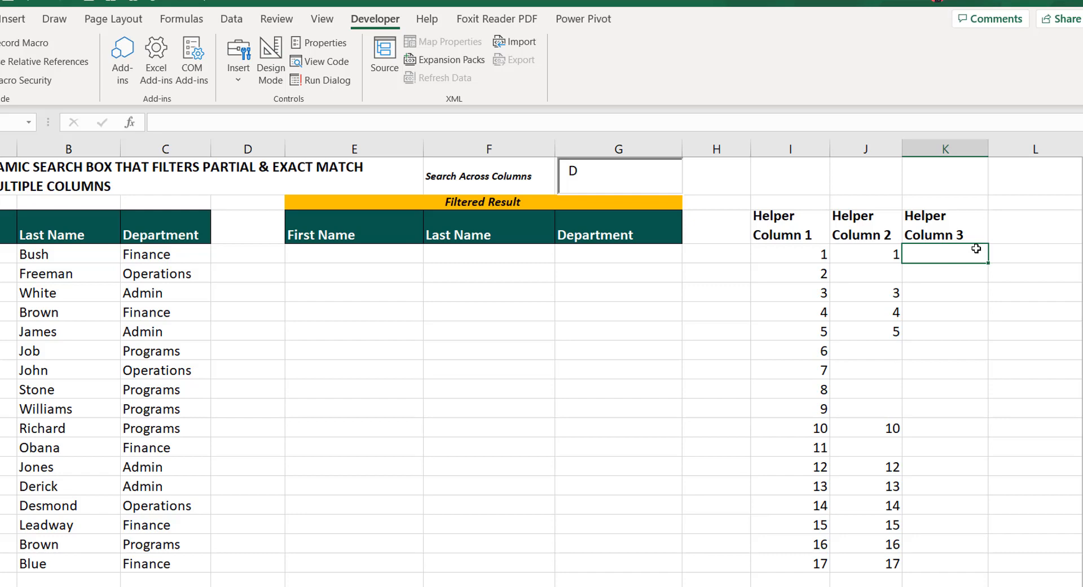
text(=smal)
key(BackSpace)
key(BackSpace)
key(BackSpace)
key(BackSpace)
key(BackSpace)
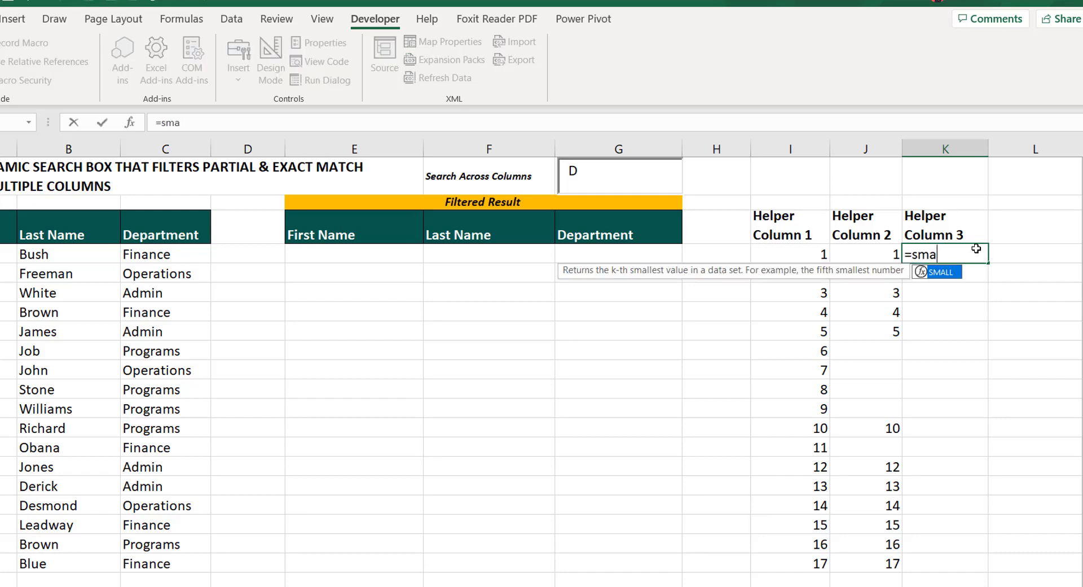
text(small)
key(Tab)
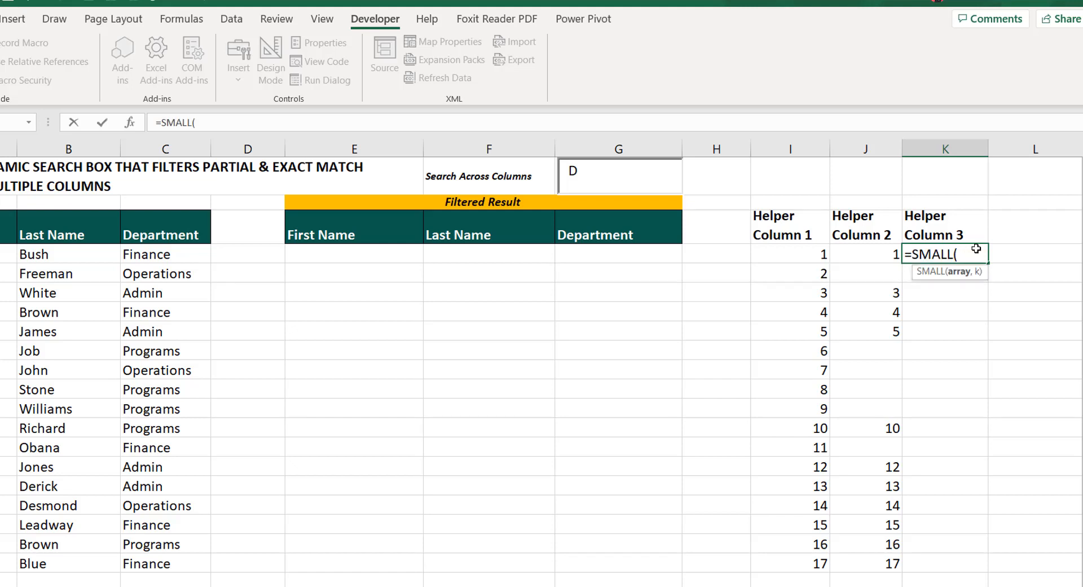
click(880, 254)
drag(865, 312, 880, 563)
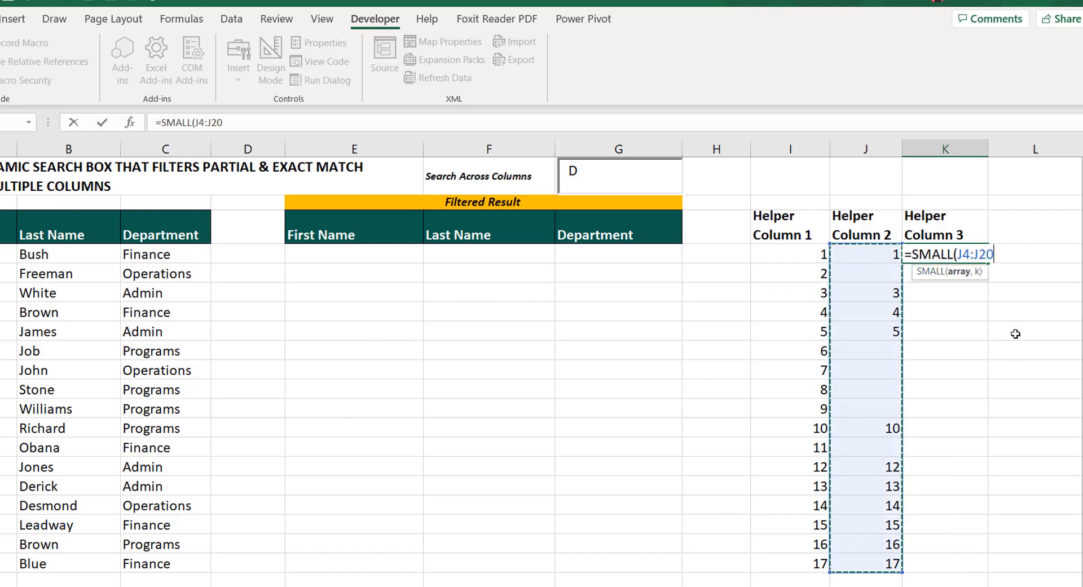
key(F4)
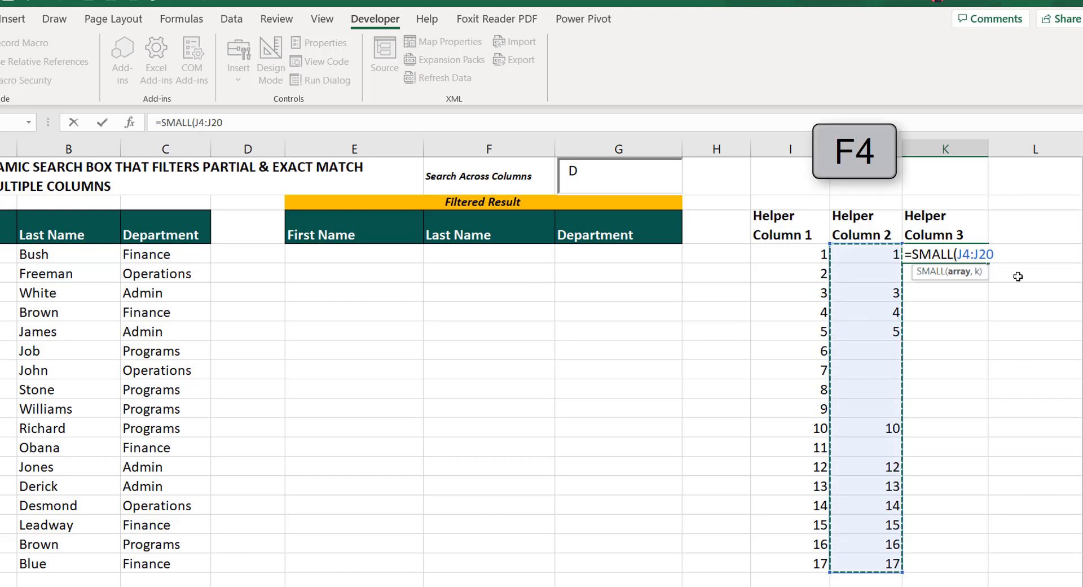
text(,)
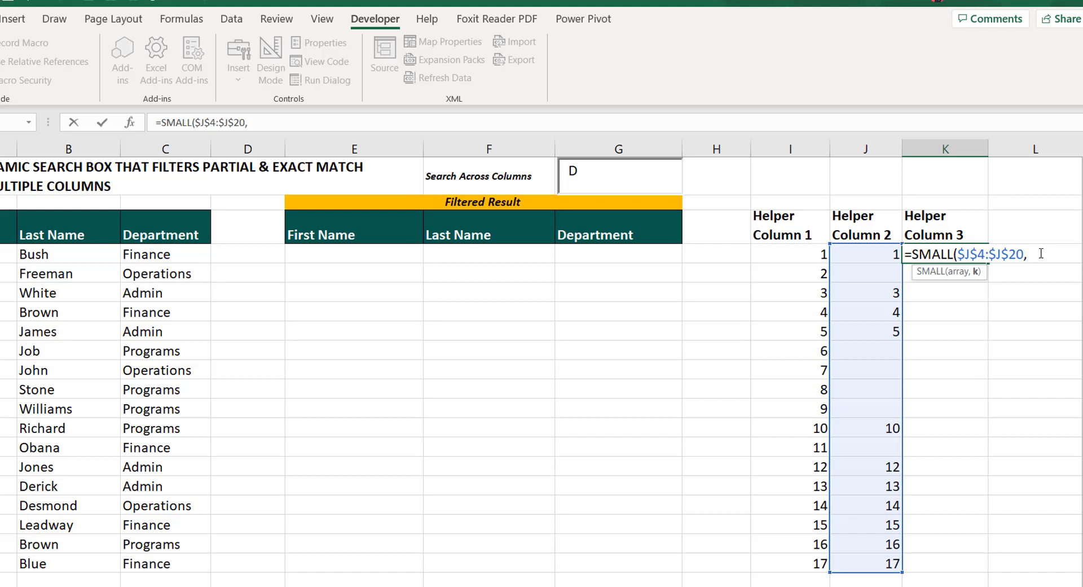
Supply ROWS($K$4:K4) as the k argument of the SMALL formula in K4
text(rows)
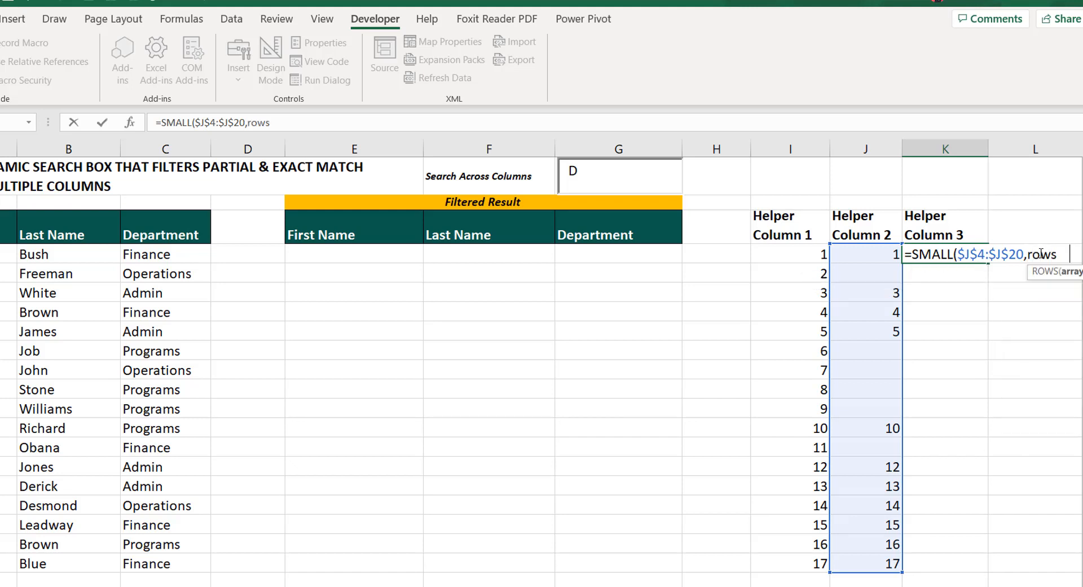
key(Tab)
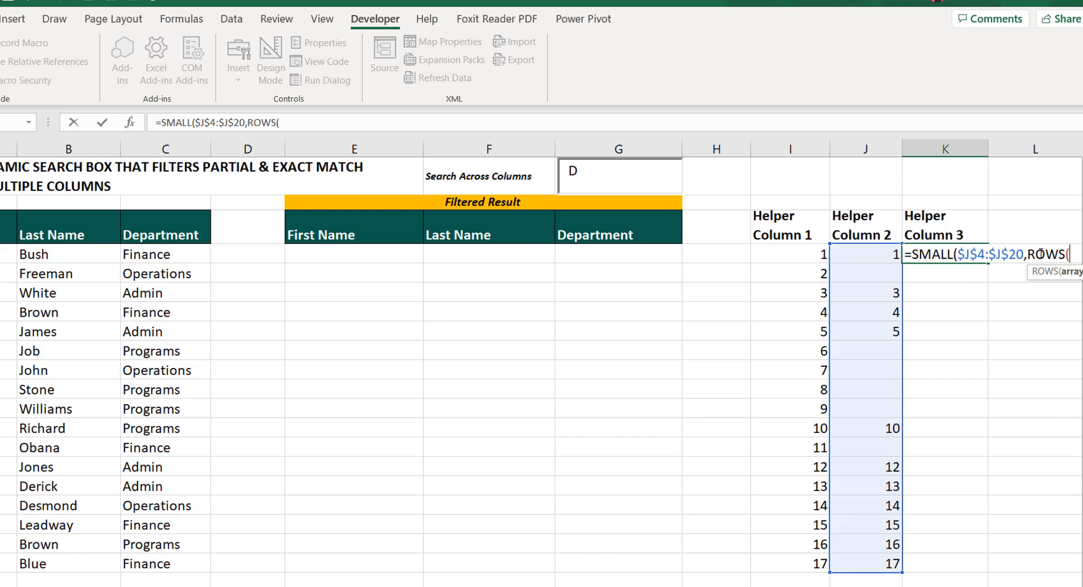
text(K)
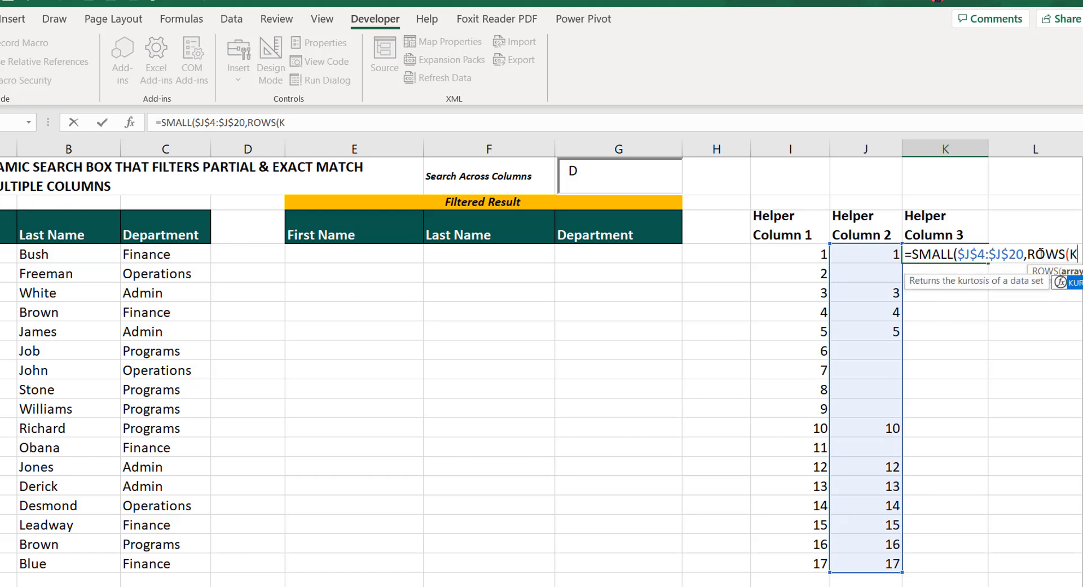
text(4)
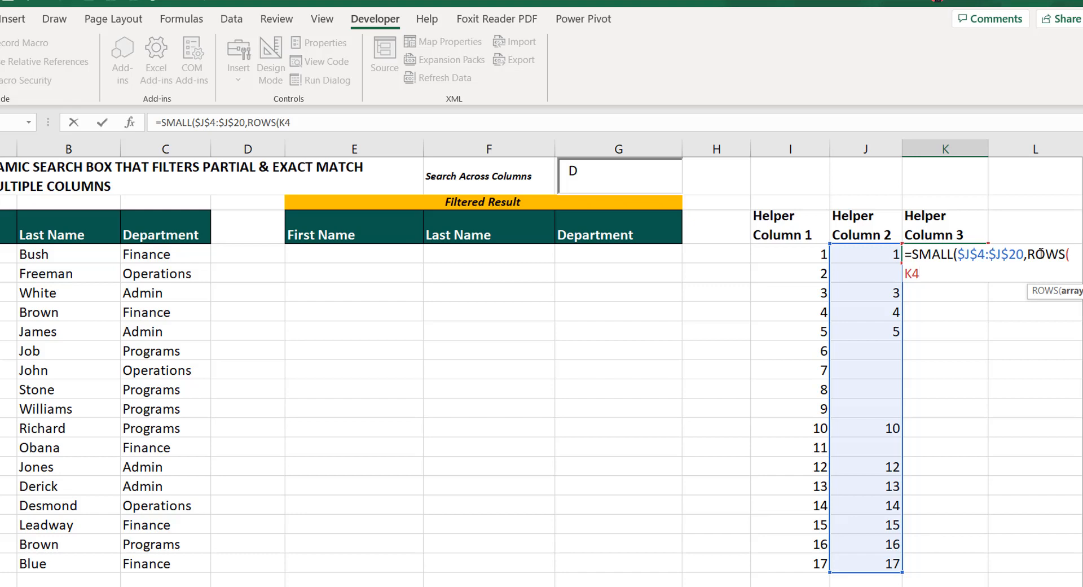
key(F4)
text(:K)
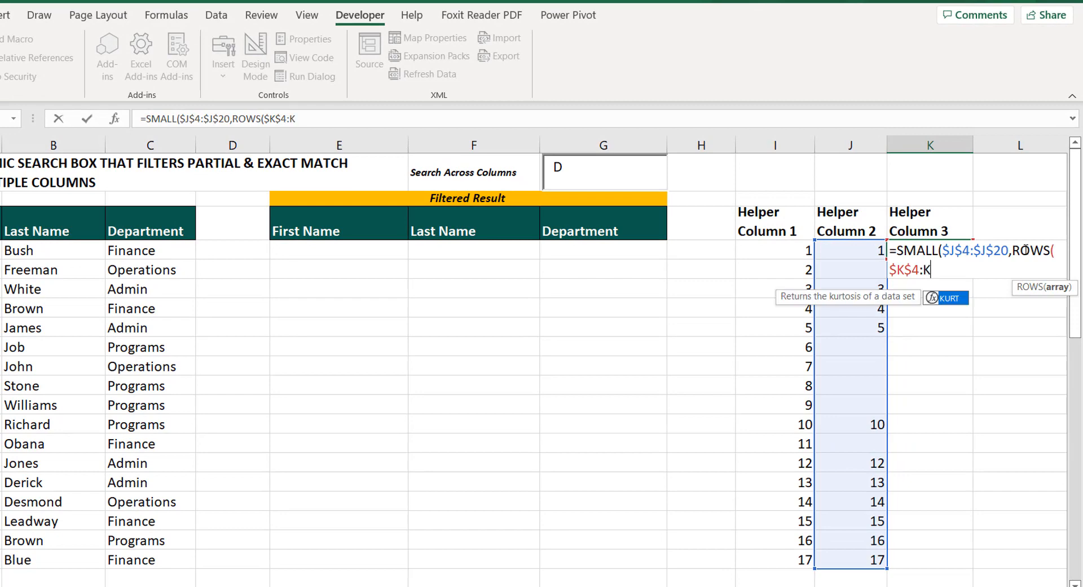
text(4))
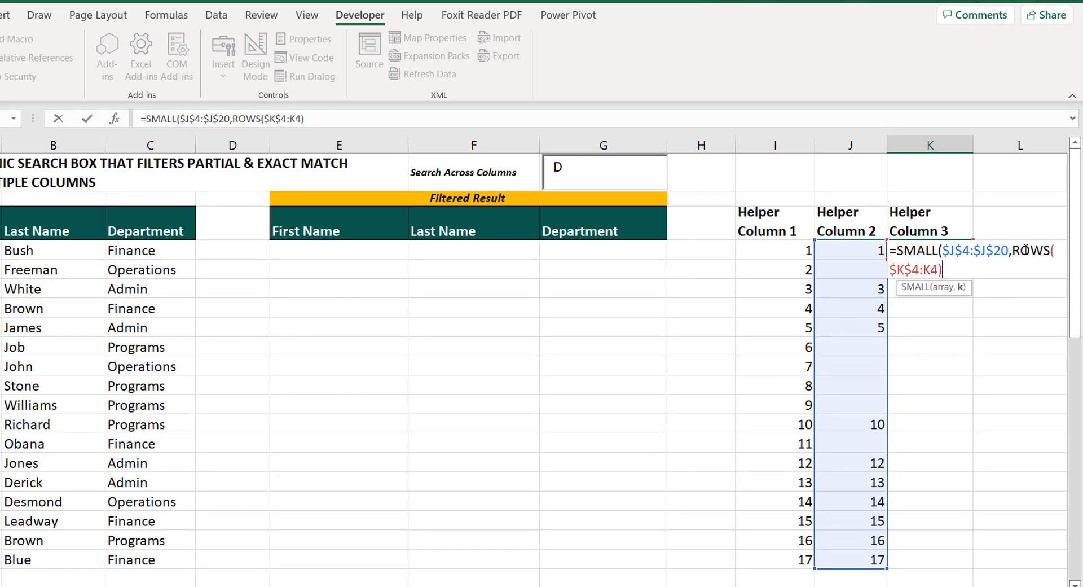
text())
Complete the SMALL formula in K4 and fill it down to K20
key(Return)
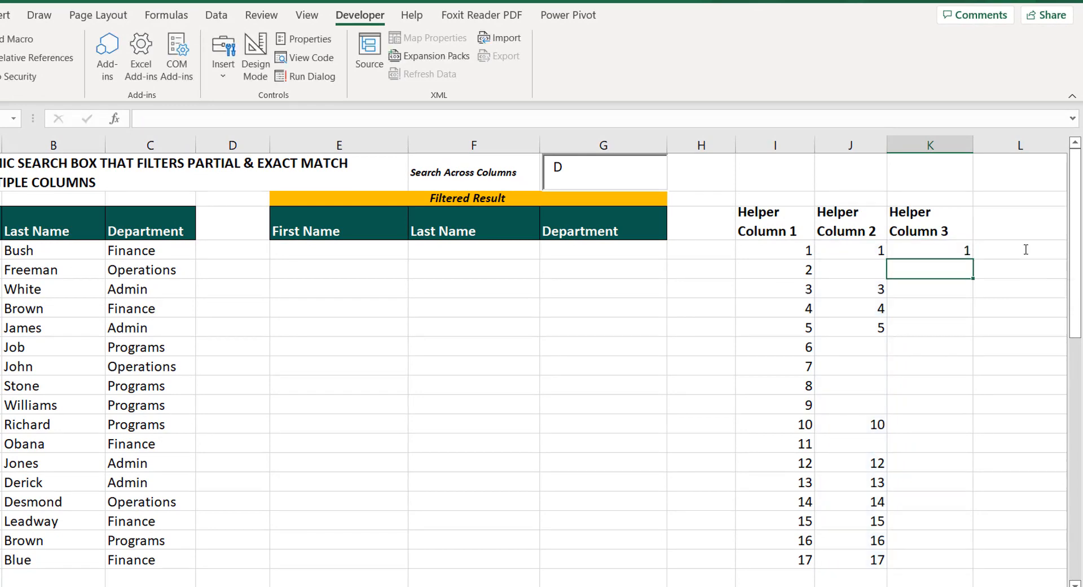
click(927, 249)
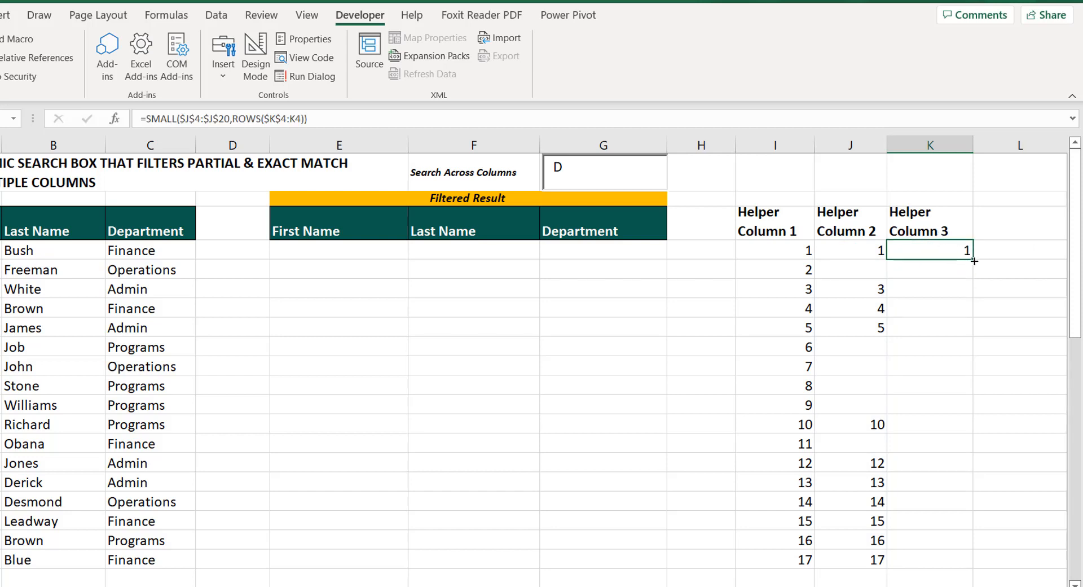
drag(973, 260, 936, 564)
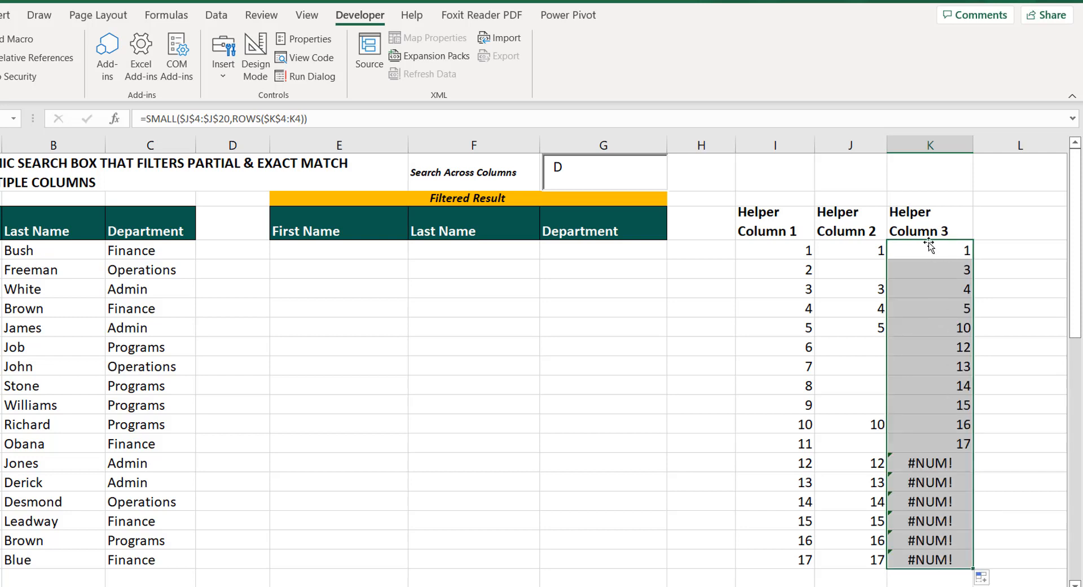
Extend the search text from D to the full first name to test Helper Column 3
click(570, 170)
text(D)
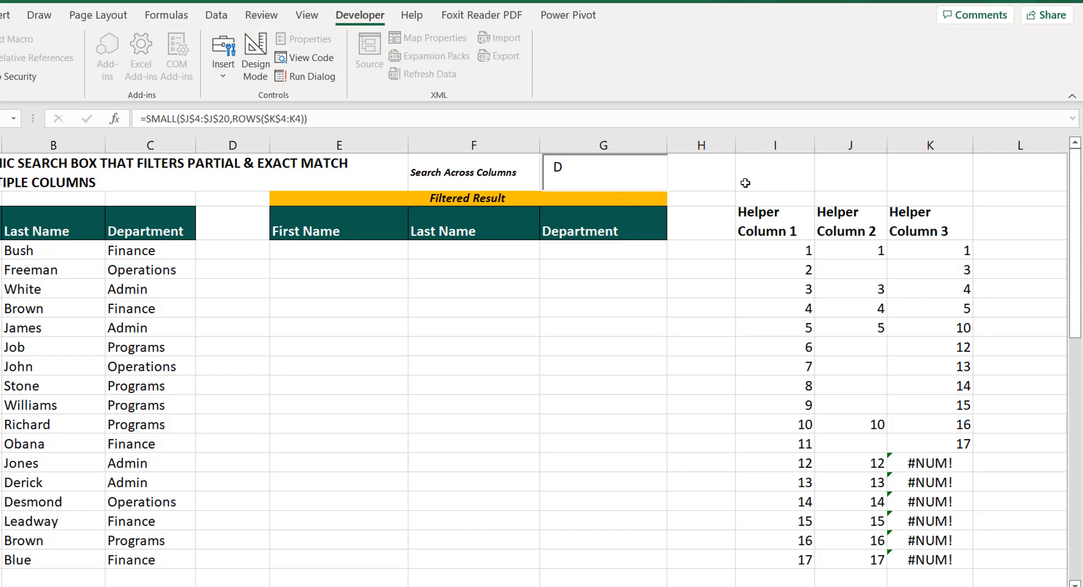
text(aniel)
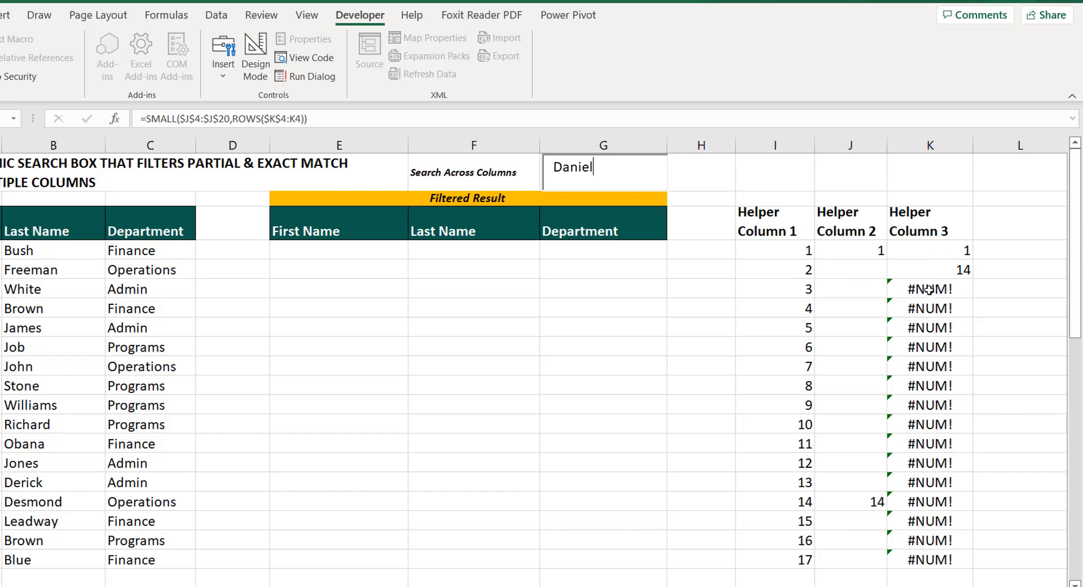
Wrap the SMALL formula in K4 in IFERROR with a single space " " as the error value
click(925, 255)
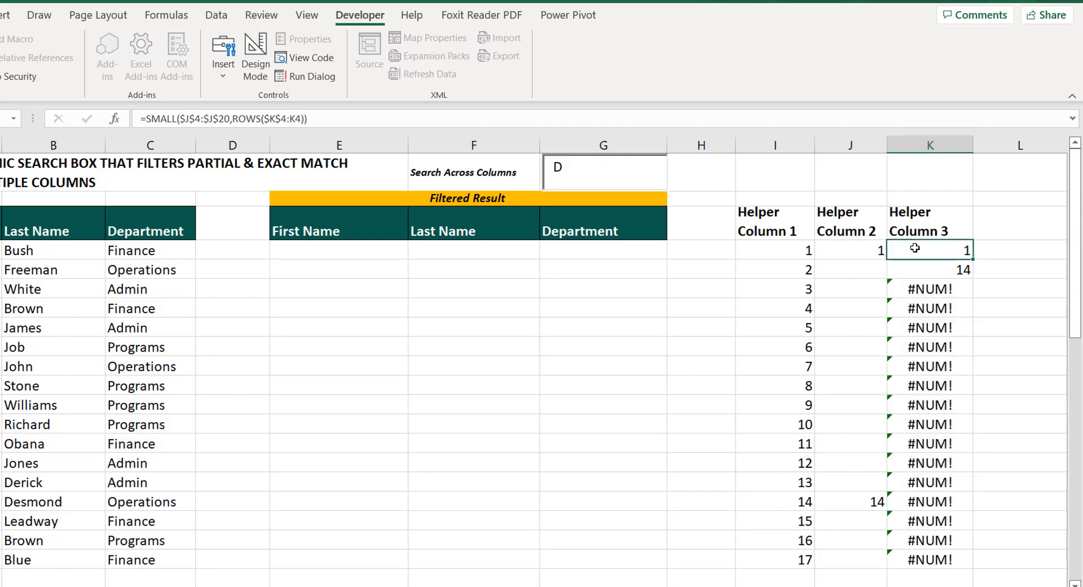
double_click(914, 251)
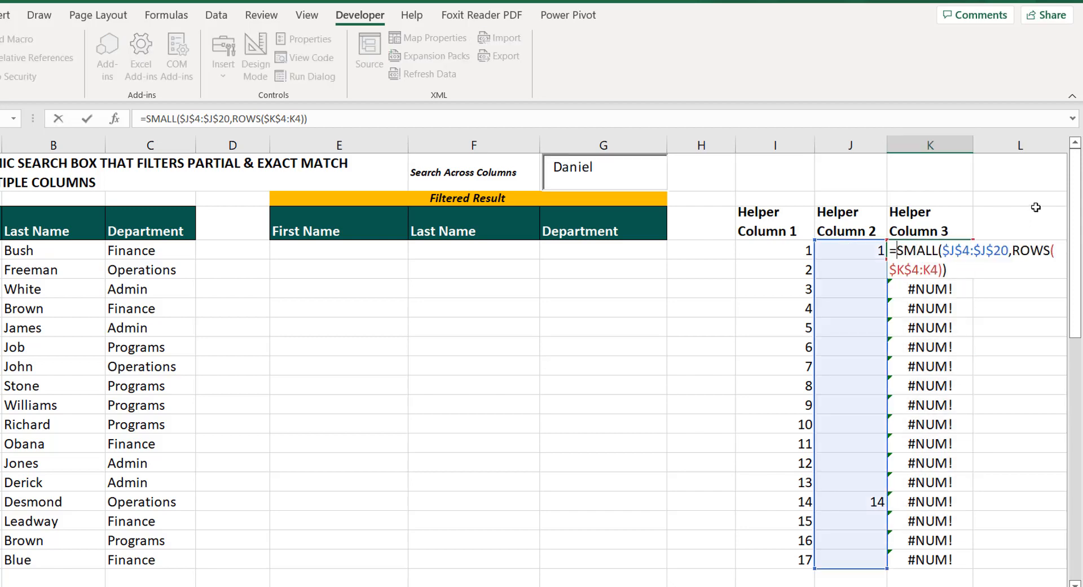
text(iferror)
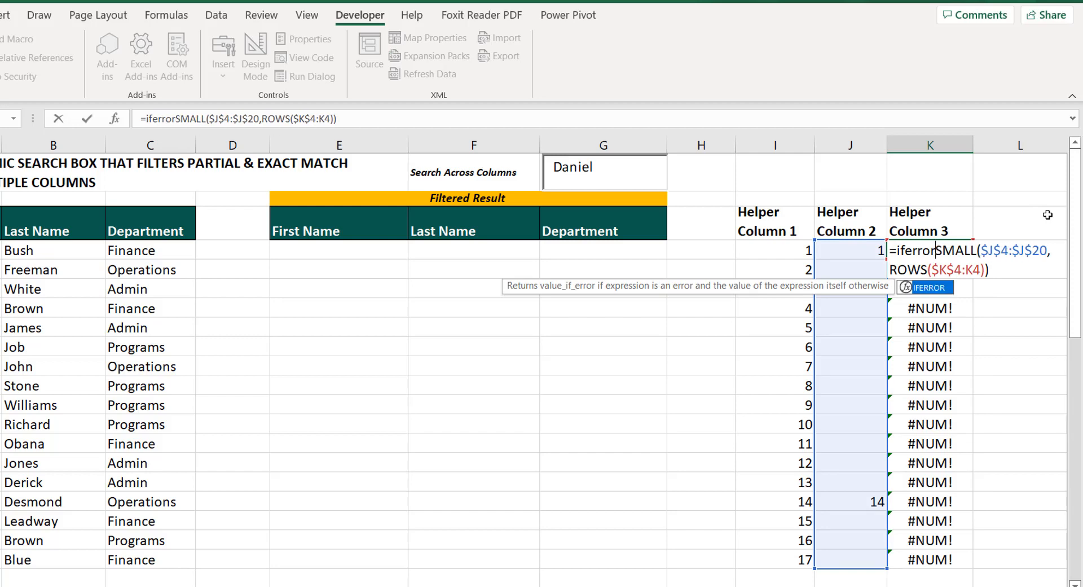
key(Tab)
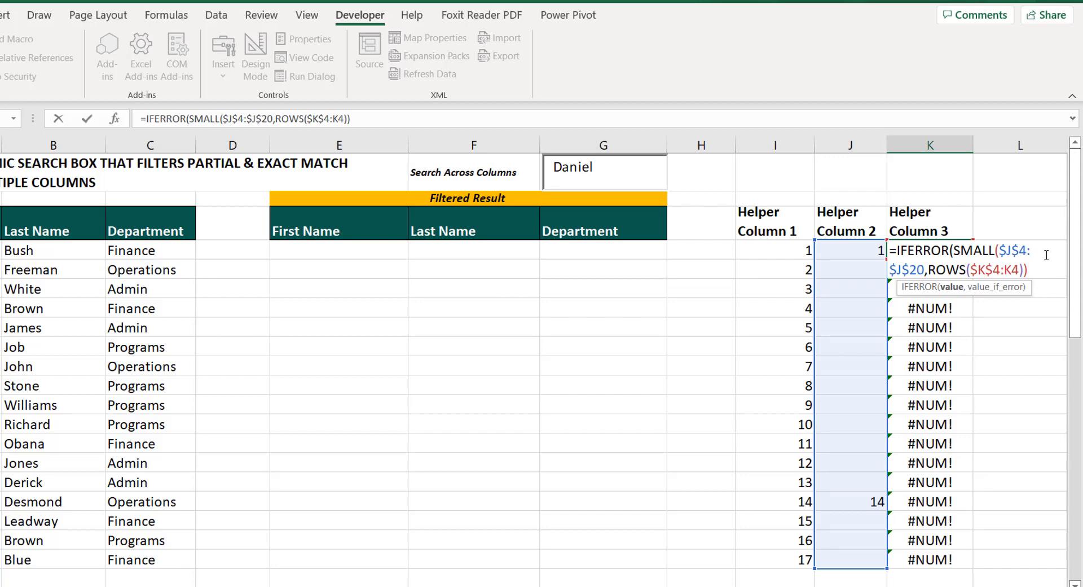
text(," "))
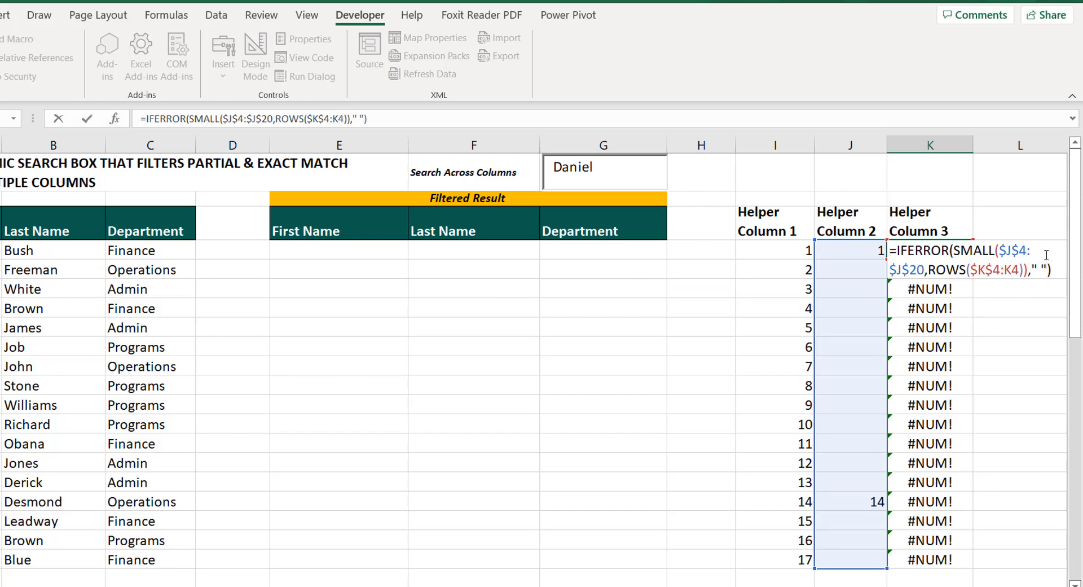
key(Return)
Fill the IFERROR formula from K4 down to K20
click(959, 248)
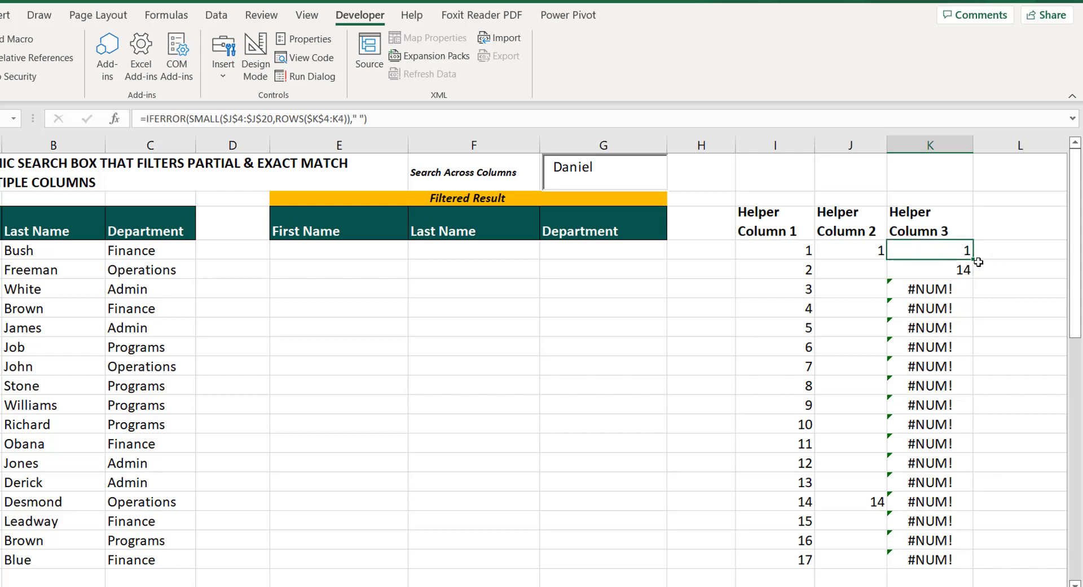
drag(973, 257, 979, 559)
click(785, 252)
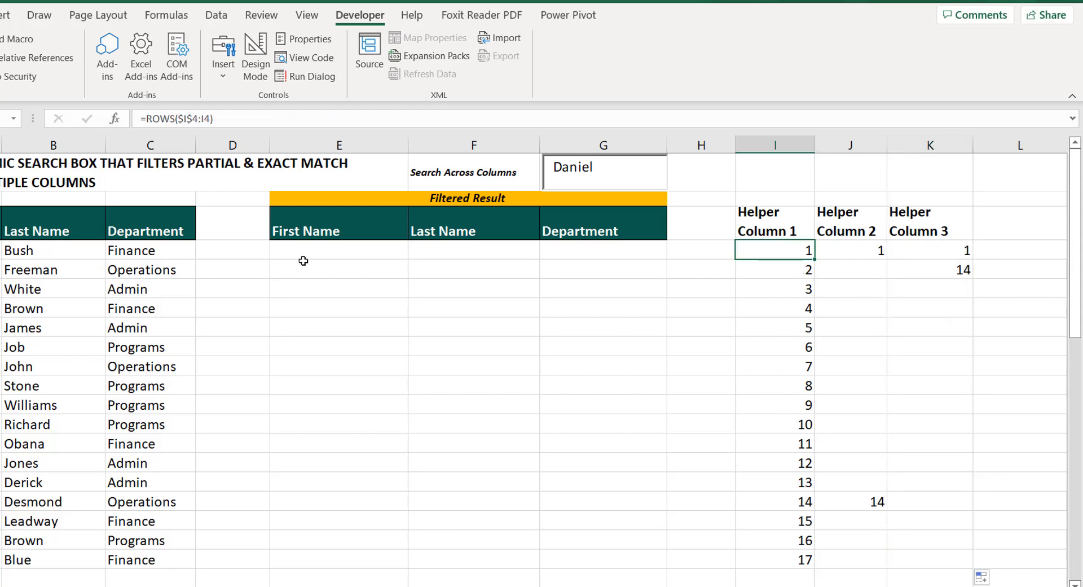
Begin an INDEX formula in E4 under the filtered First Name header with the absolute range $A$4:$C$20 as its array
click(308, 253)
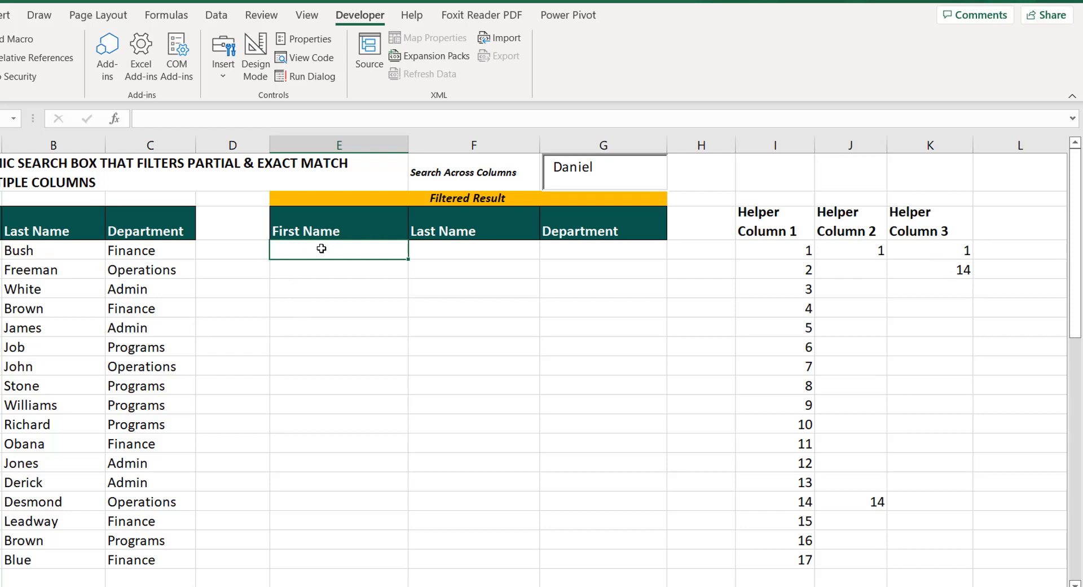
key(F2)
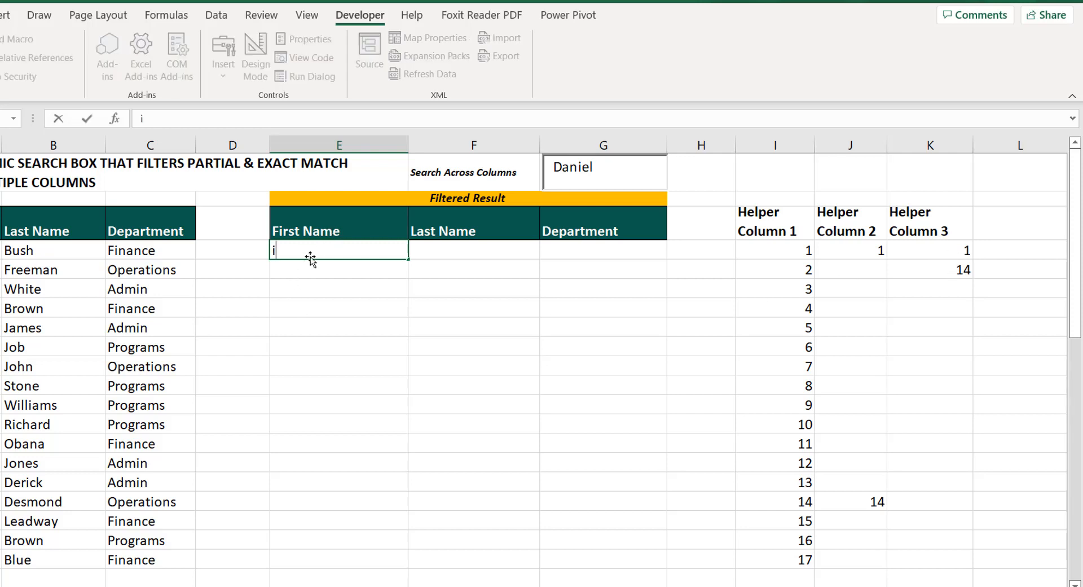
text(=index)
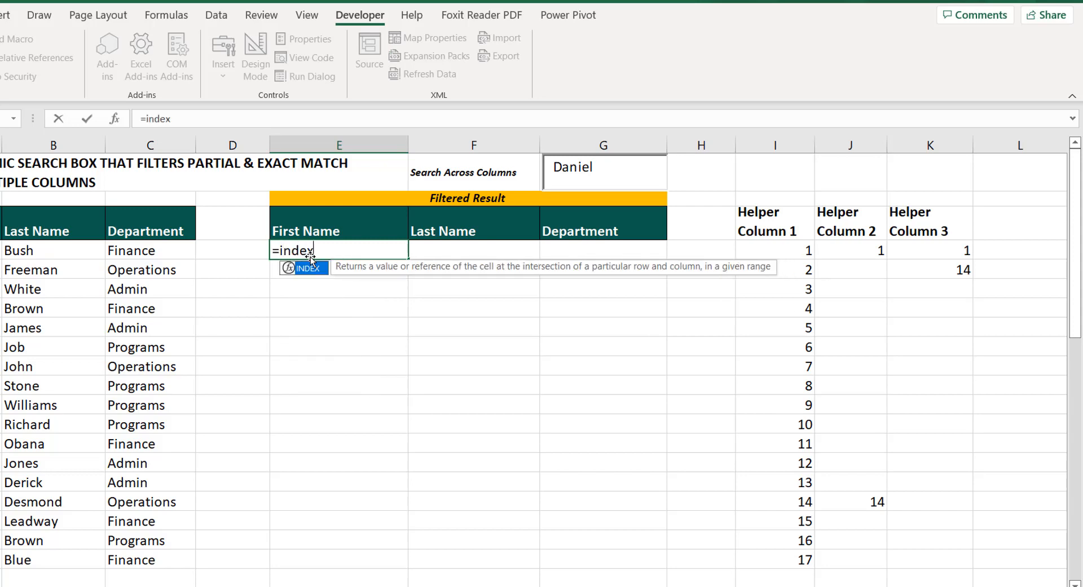
key(Tab)
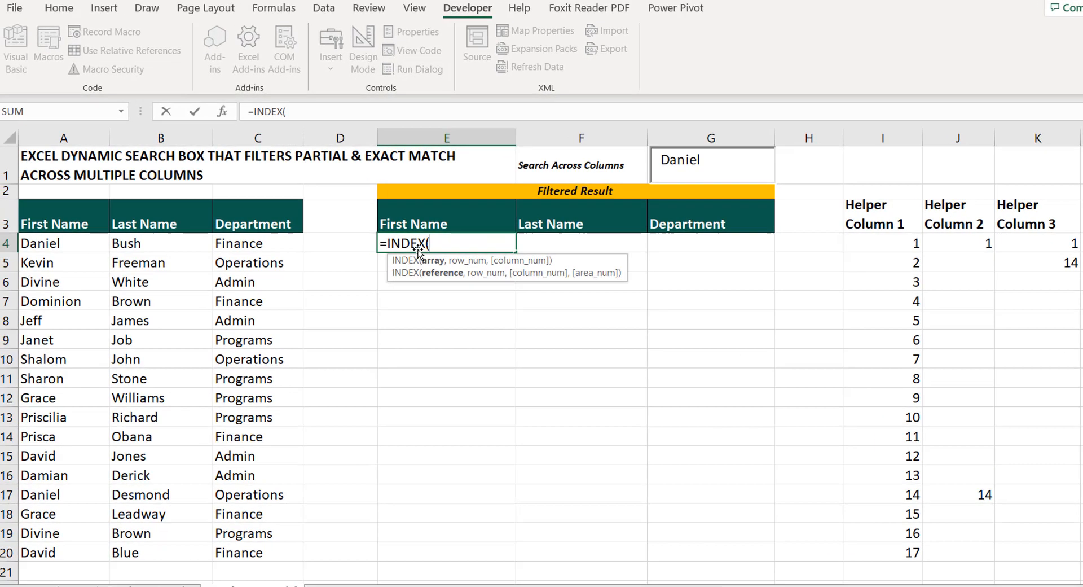
click(54, 243)
drag(53, 242, 242, 552)
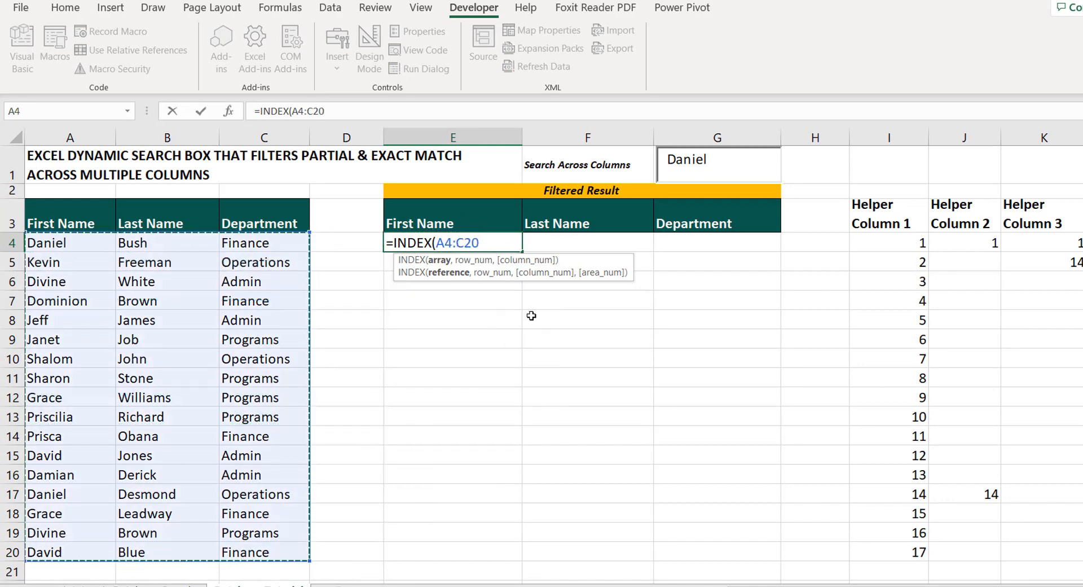
key(F4)
text(,)
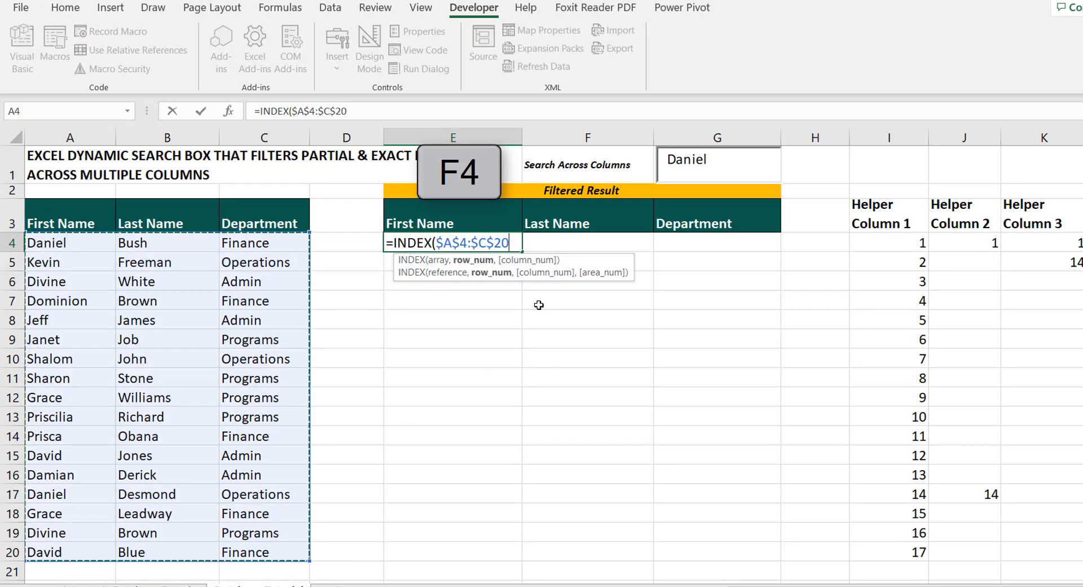
Supply $K4 as the row number of the INDEX formula, locking only its column
click(1023, 242)
key(F4)
key(F4)
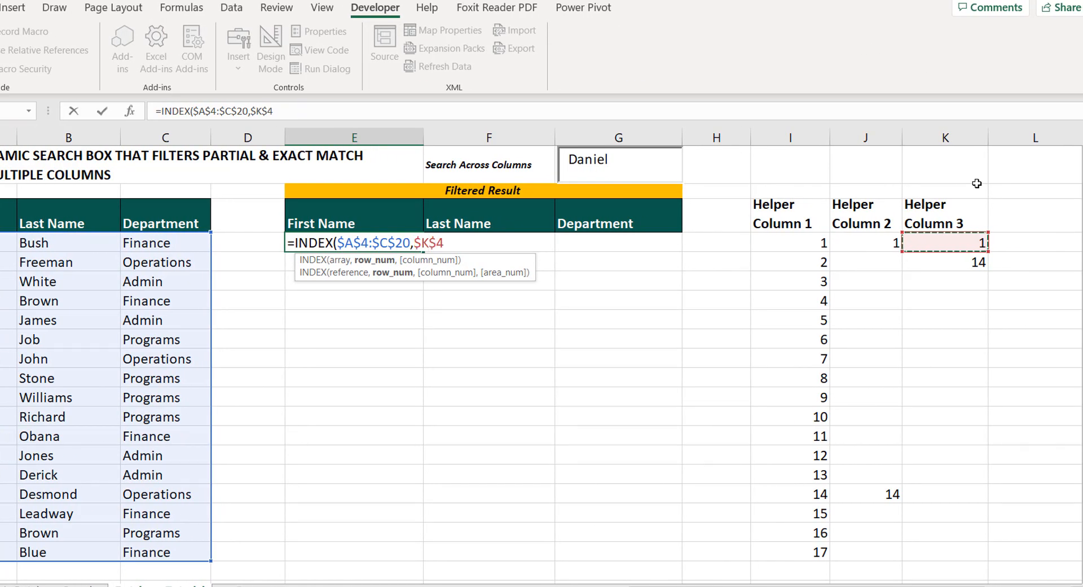
key(F4)
text(,$K4,)
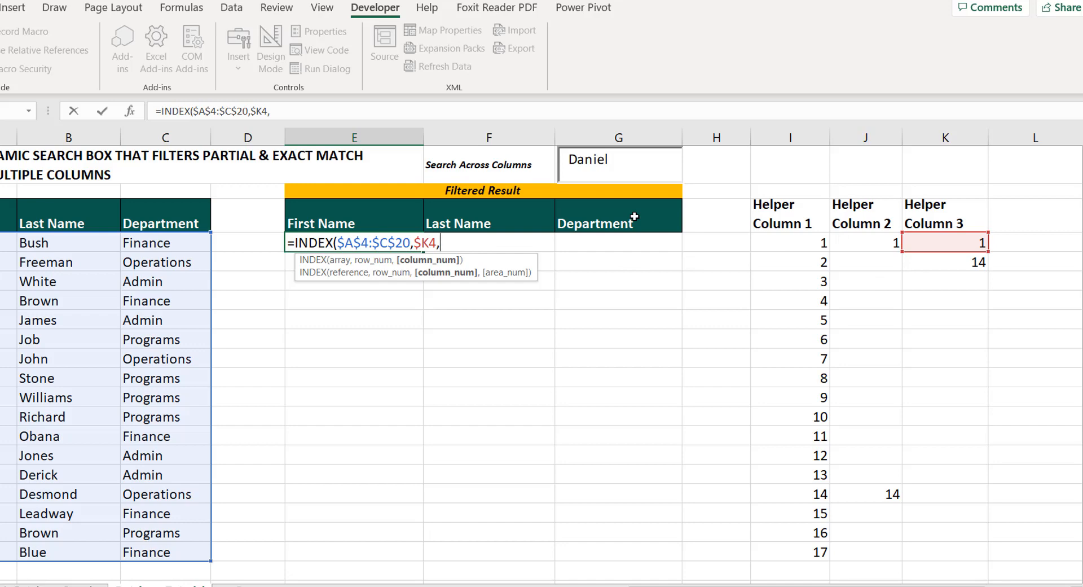
text(columns)
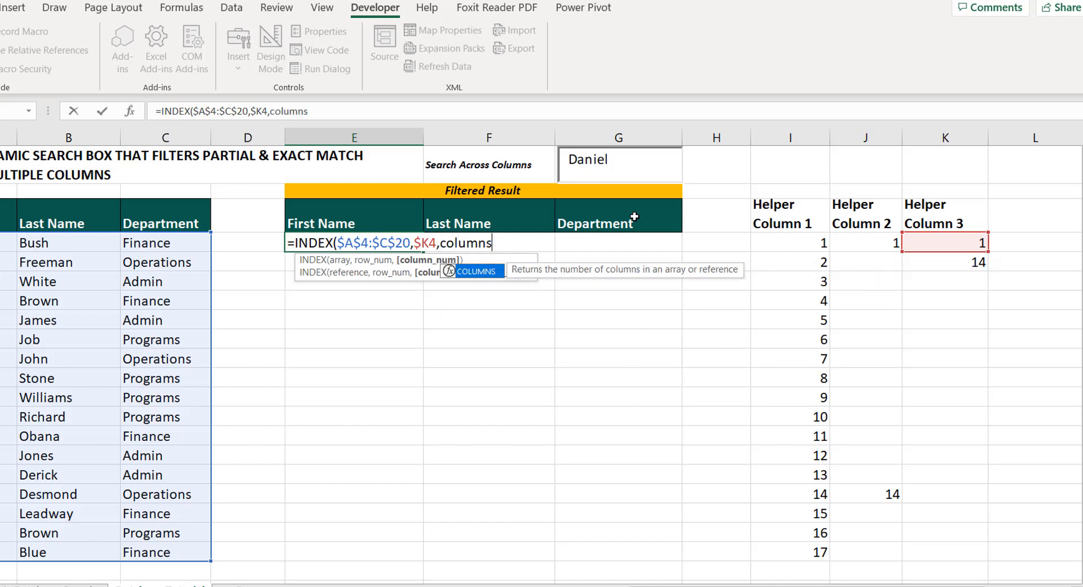
Supply COLUMNS($E$4:E4) as the column number and complete the INDEX formula in E4
key(Tab)
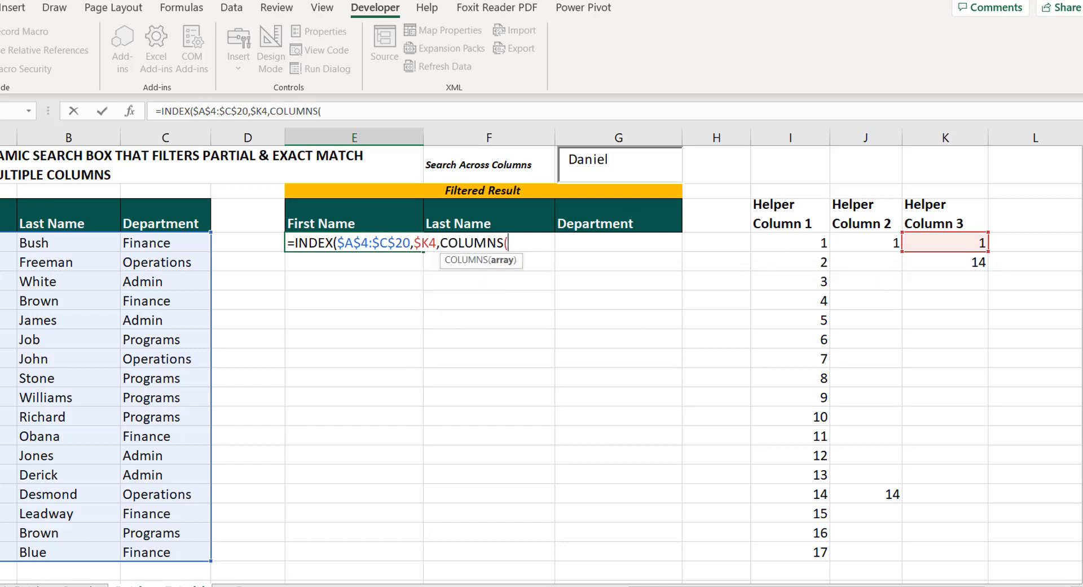
text(E)
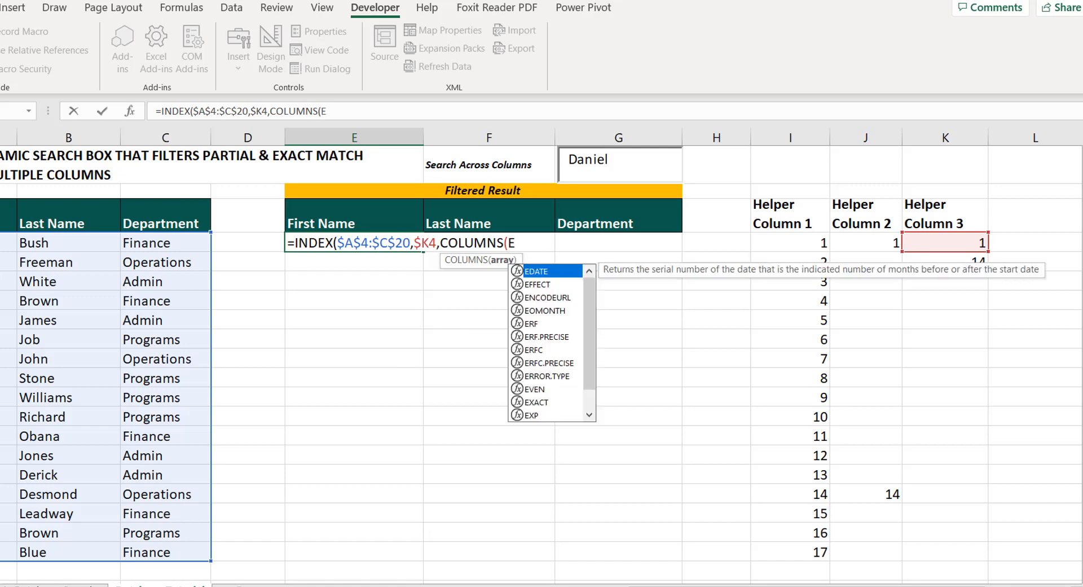
text(4)
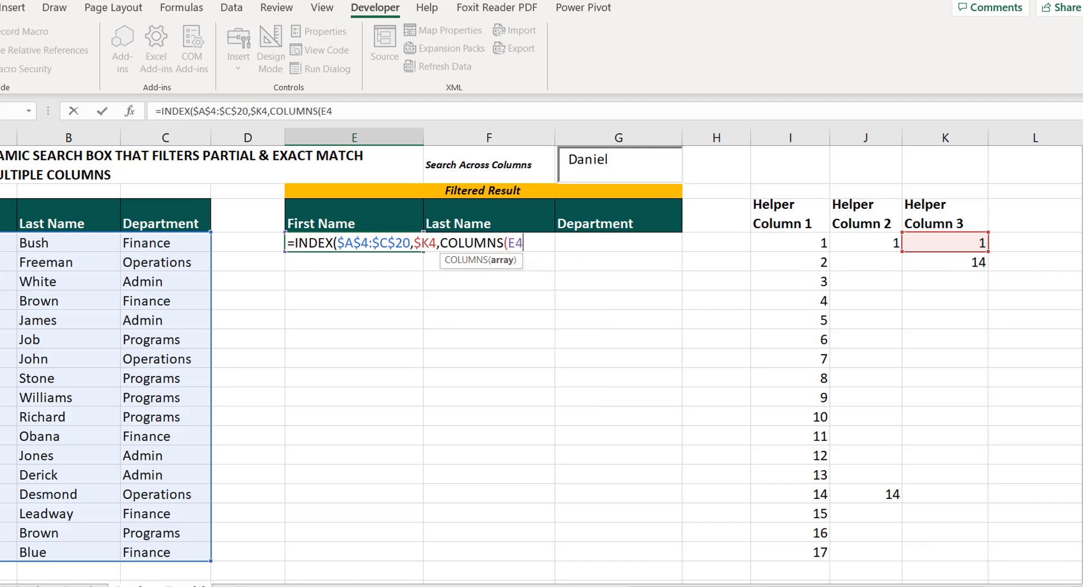
key(F4)
text(:E4)
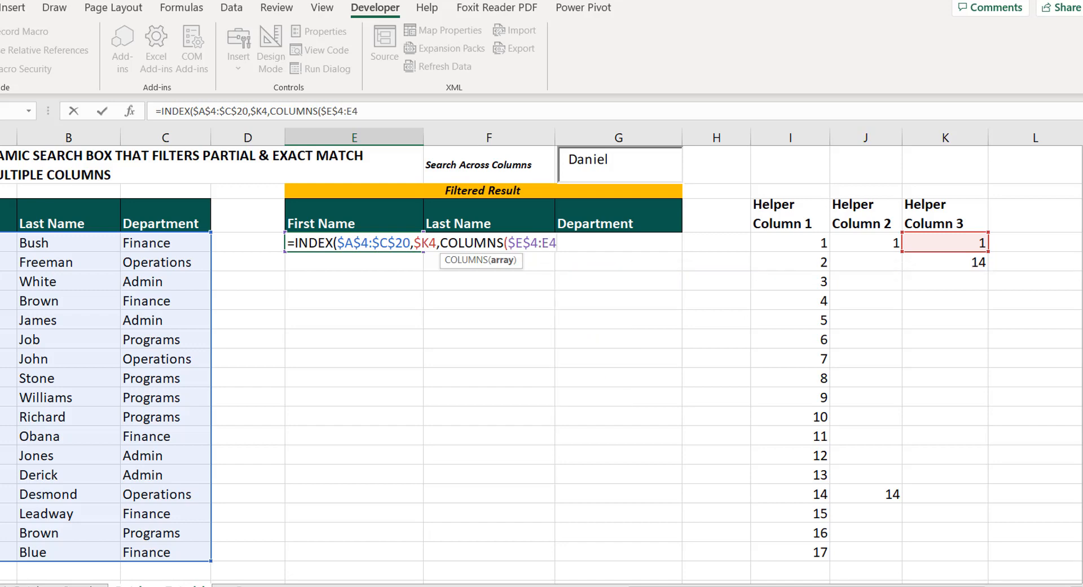
text())
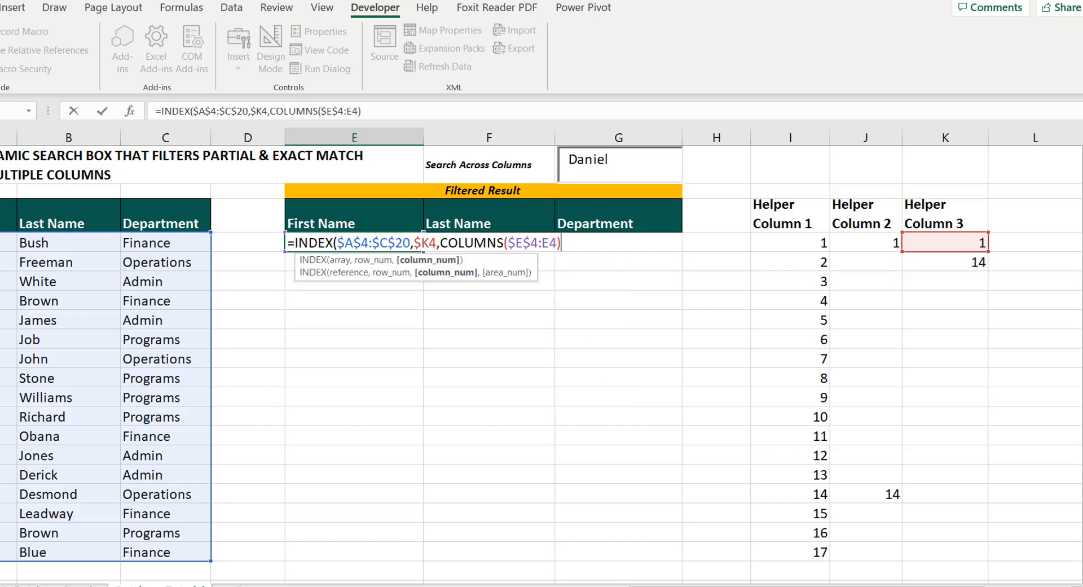
text())
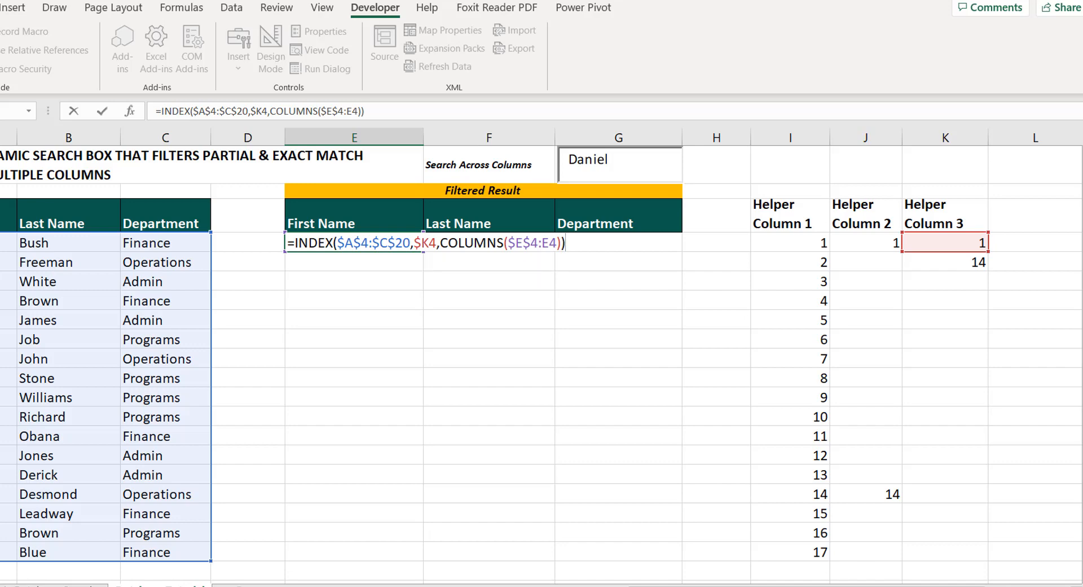
key(Return)
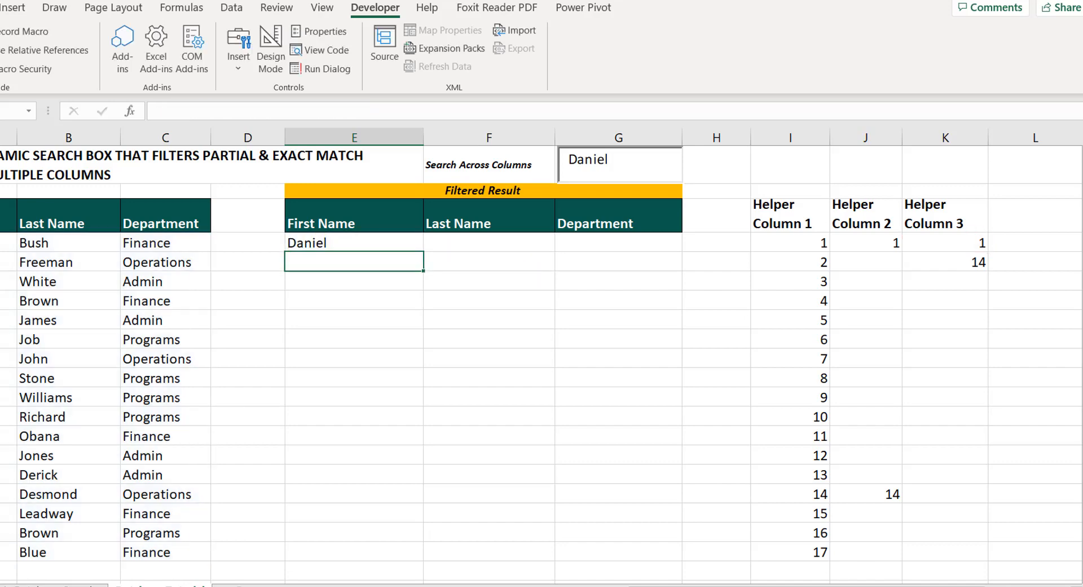
Fill the INDEX formula from E4 across to G4 and down to row 20
click(358, 244)
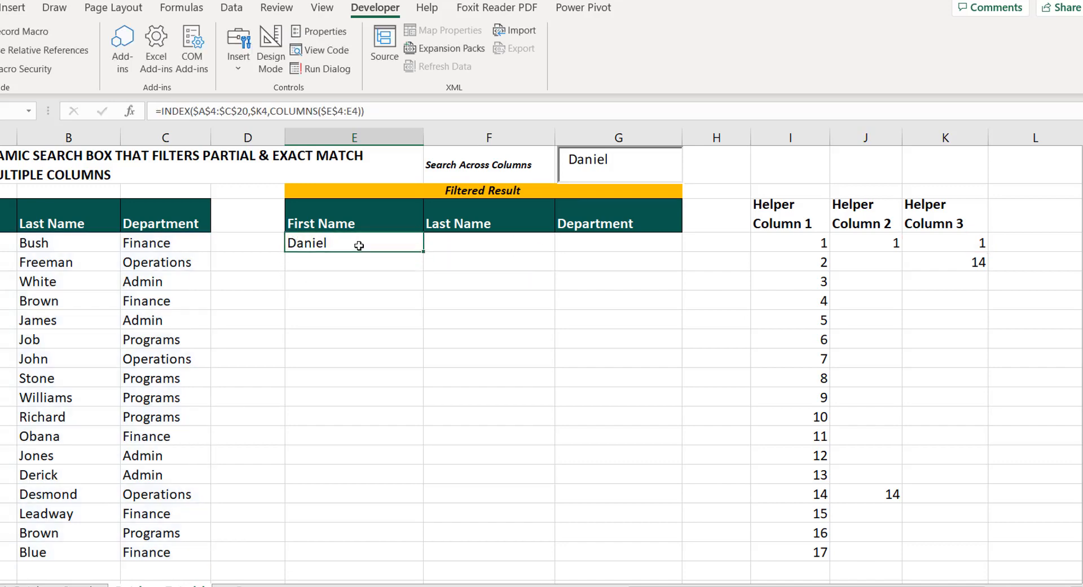
drag(424, 250, 681, 252)
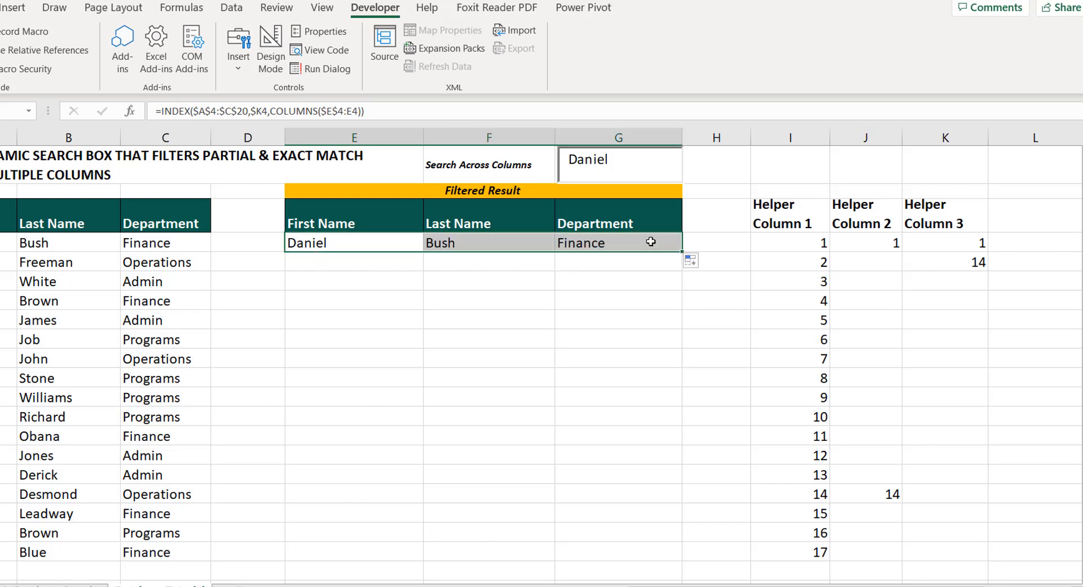
drag(682, 252, 645, 557)
Wrap the INDEX formula in E4 in IFERROR with a single space " " as the error value
click(367, 241)
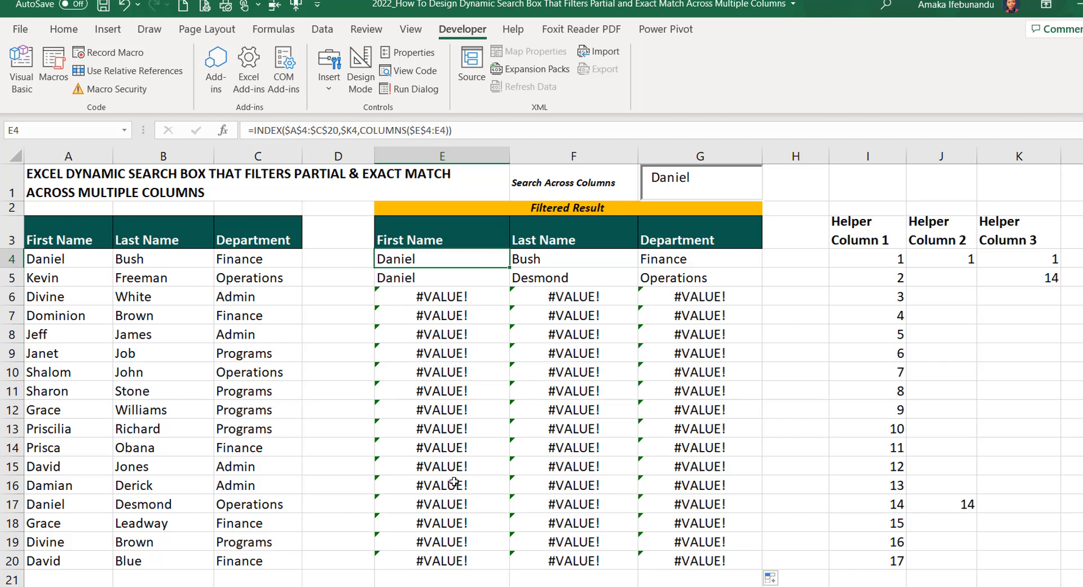
double_click(389, 261)
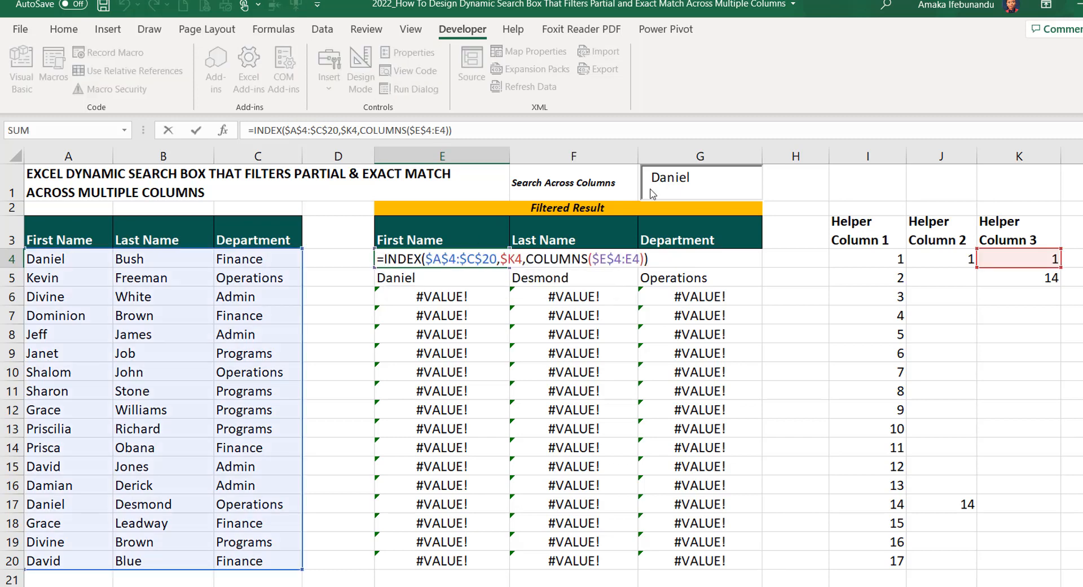
text(iferror)
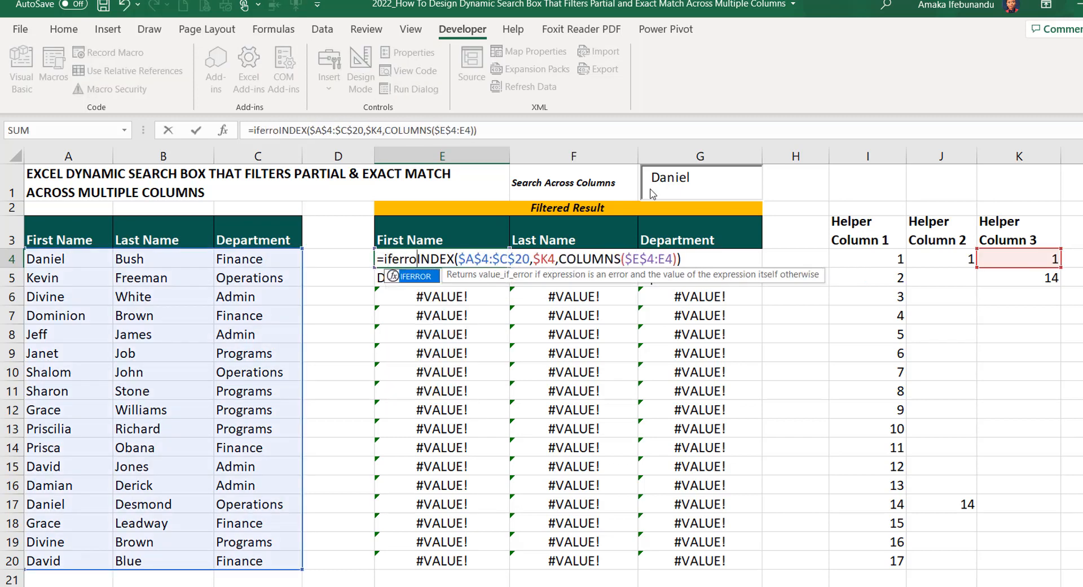
key(Tab)
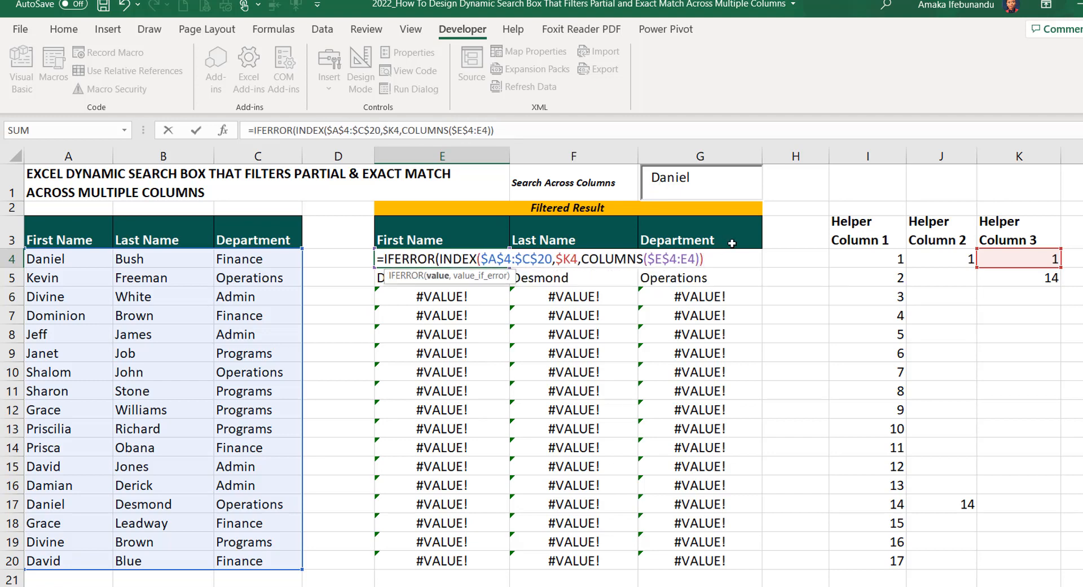
text(," "))
key(Return)
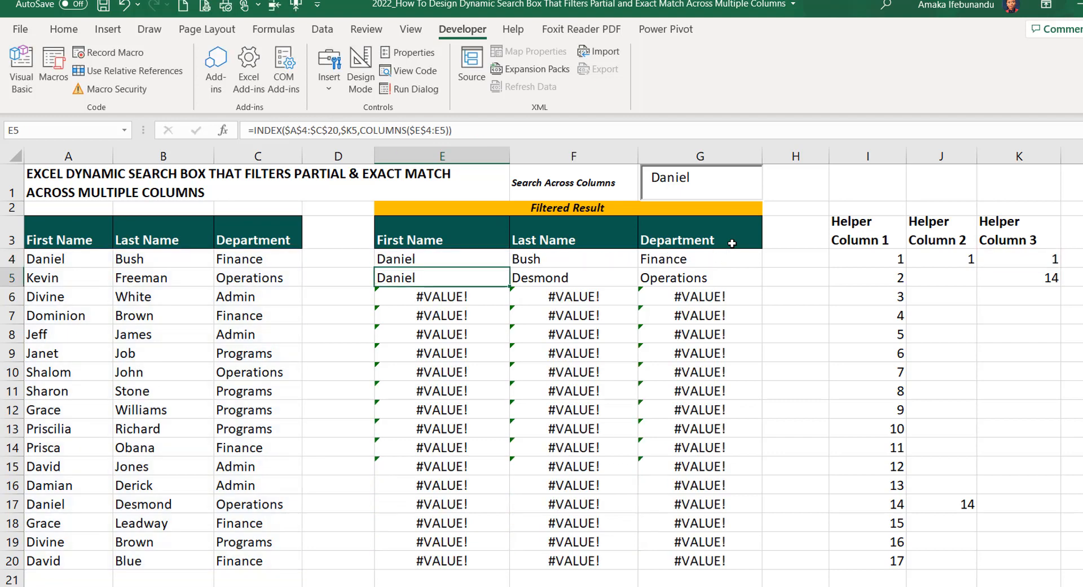
Fill the IFERROR-wrapped INDEX formula from E4 across to column G and down to row 20
click(418, 258)
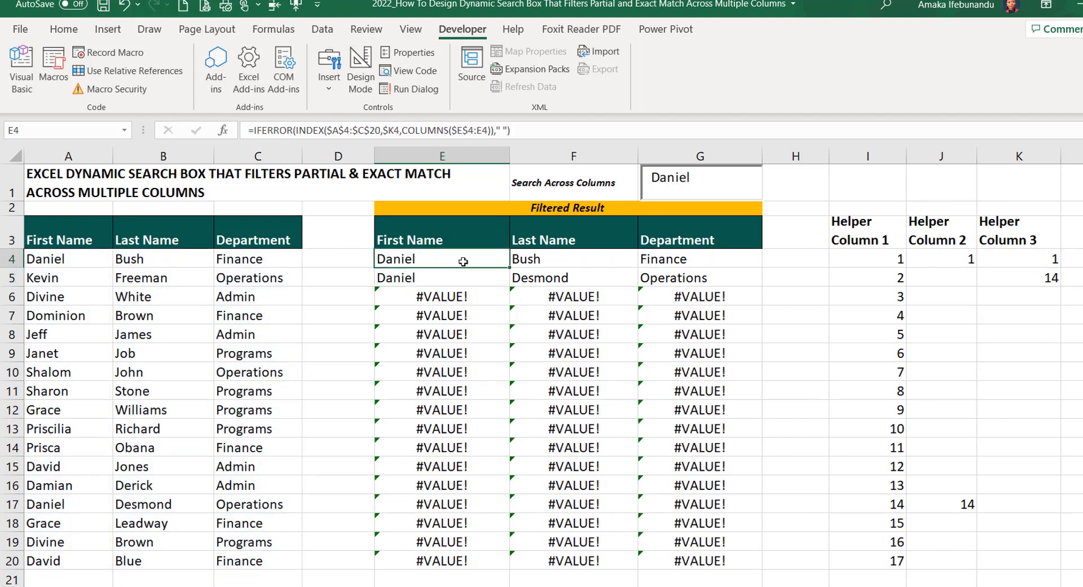
drag(509, 267, 729, 564)
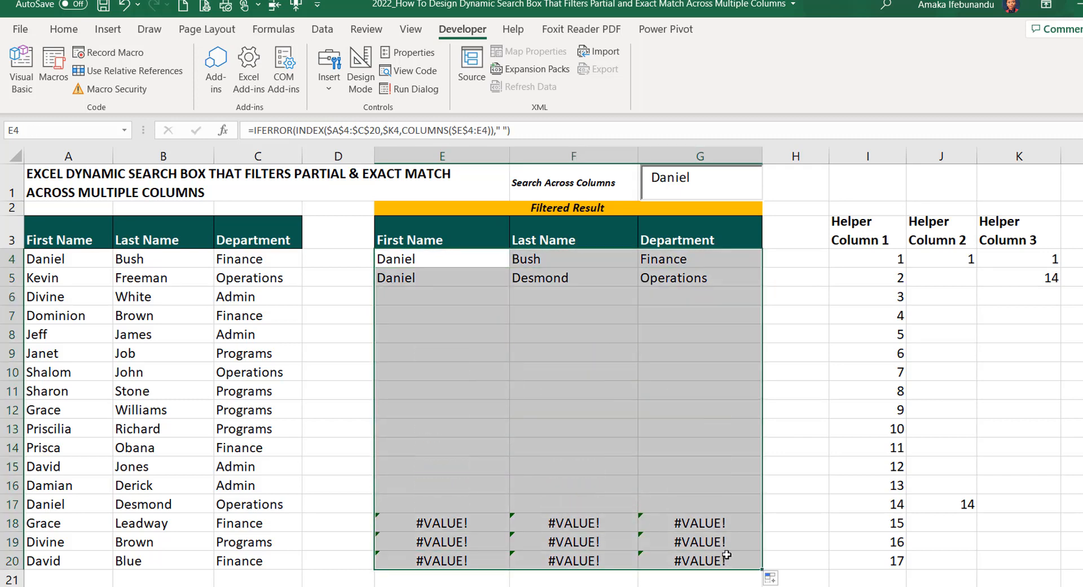
Test partial matching in the search box with the single letter D and with the first three letters of a first name
click(705, 192)
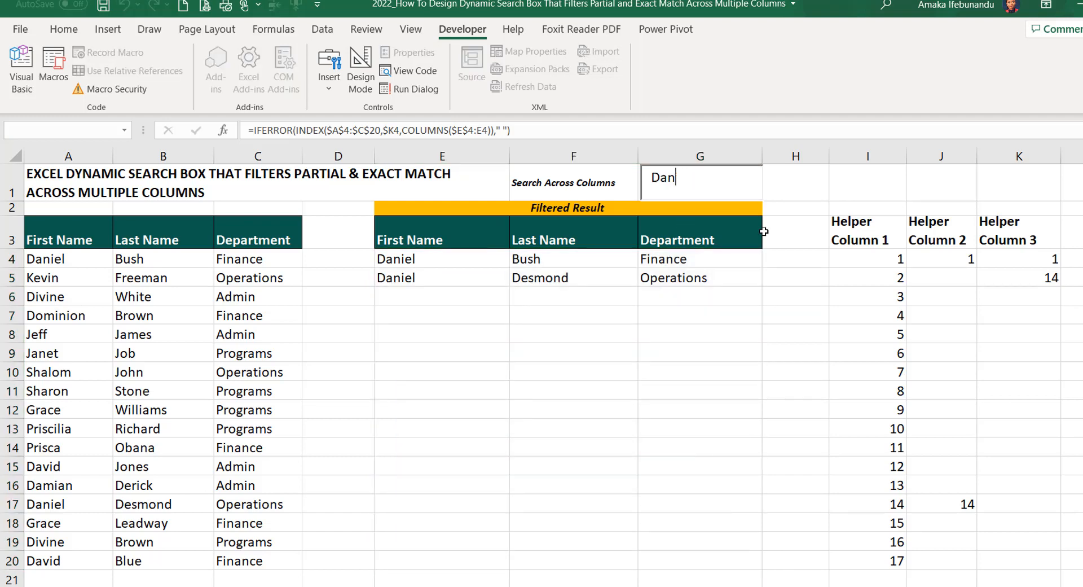
key(BackSpace)
key(BackSpace)
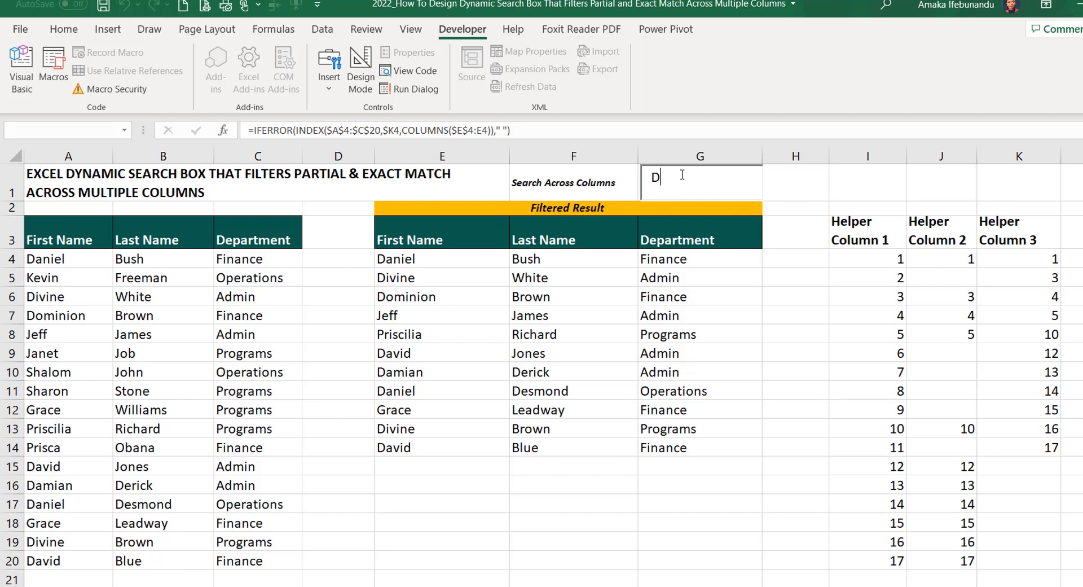
drag(656, 183, 651, 183)
click(685, 178)
text(an)
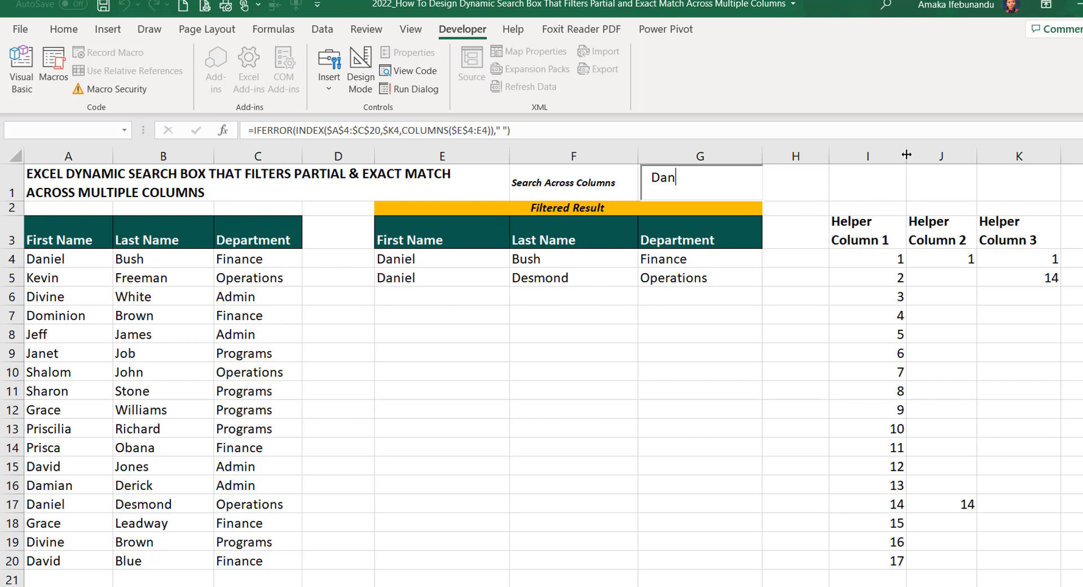
Hide the three helper columns I to K
drag(900, 156, 996, 175)
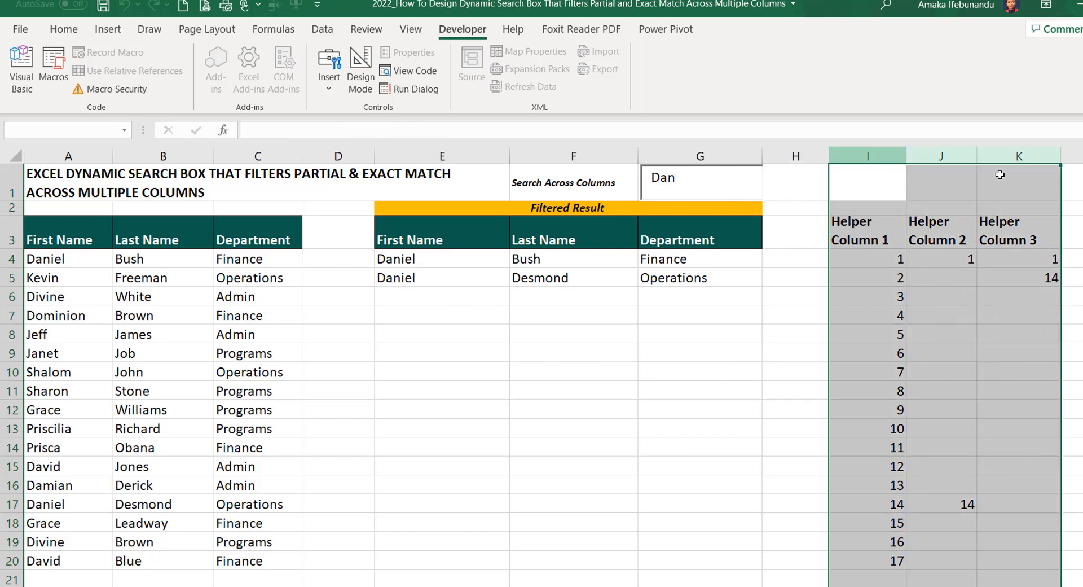
right_click(946, 156)
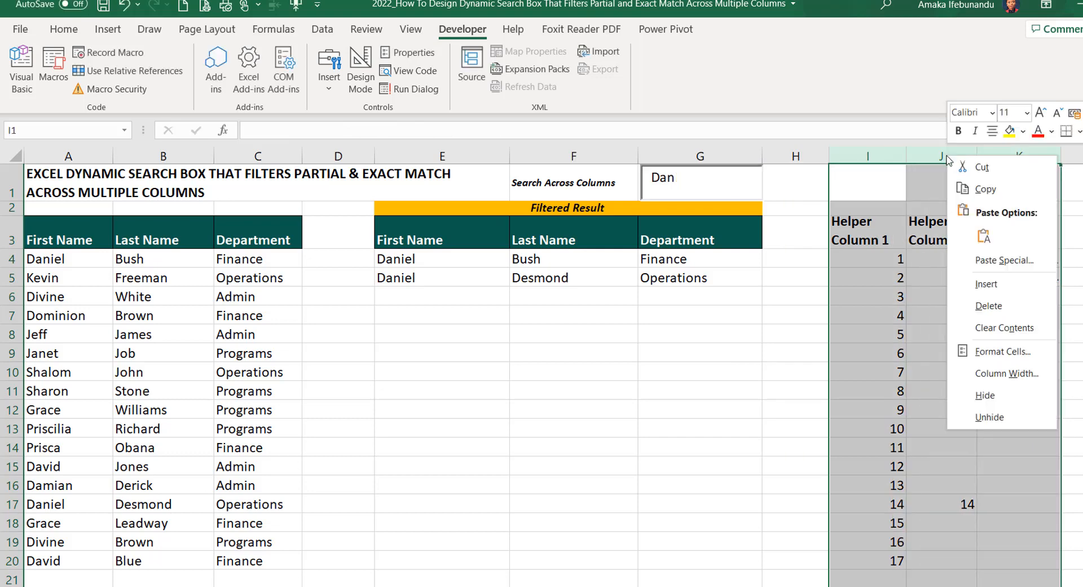
click(1007, 397)
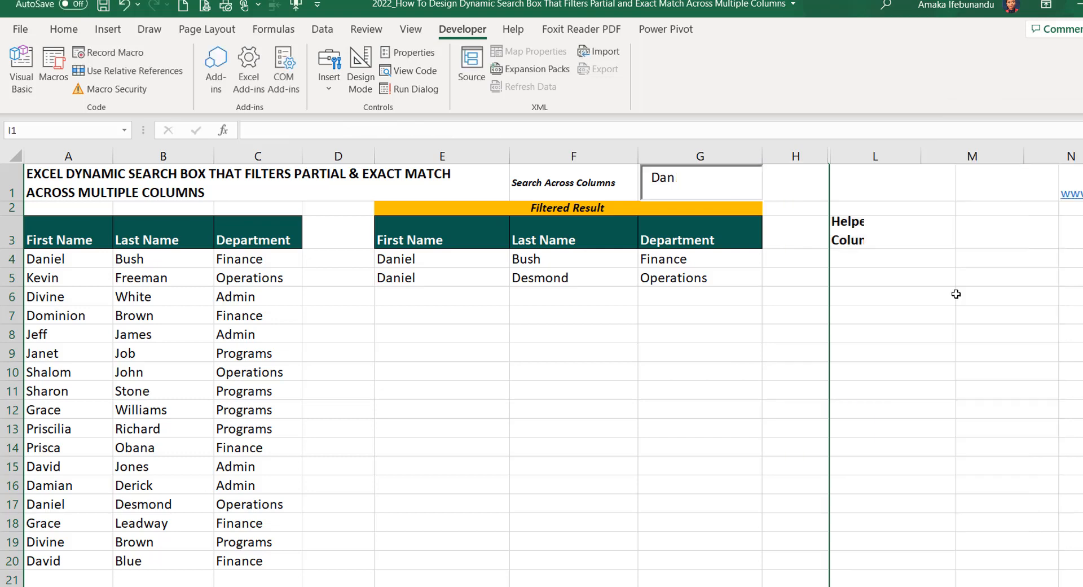
click(860, 184)
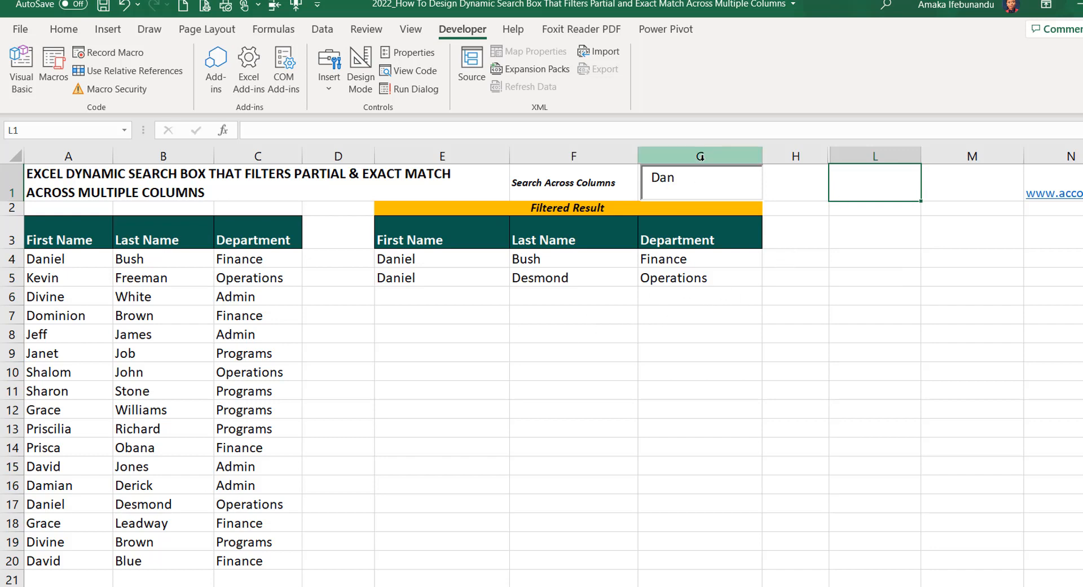
Replace the search text with Operations to filter by department, and shorten it to Operati to test a partial match
click(684, 185)
drag(691, 186, 648, 186)
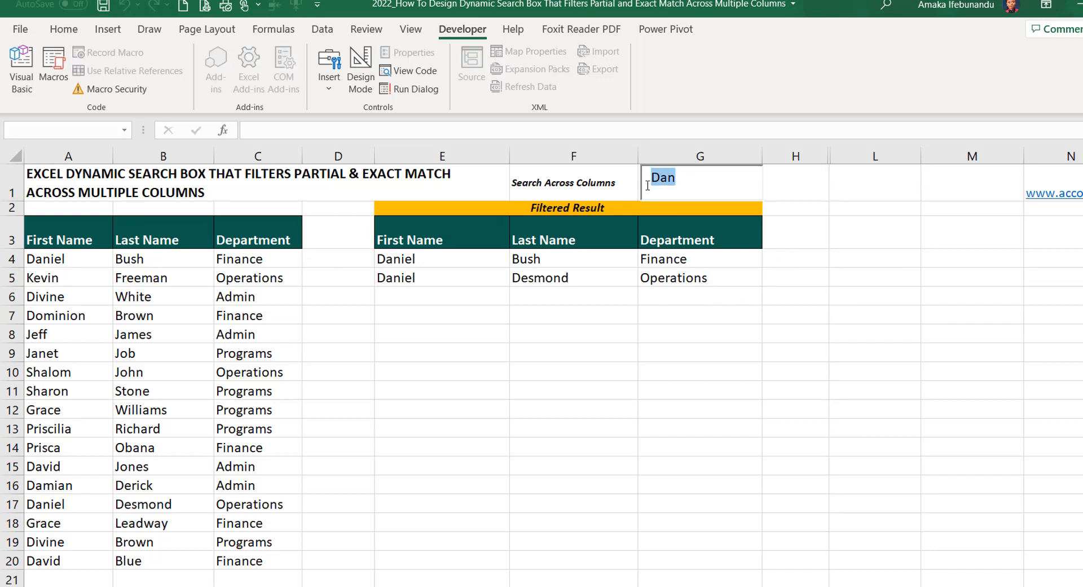
text(Operations)
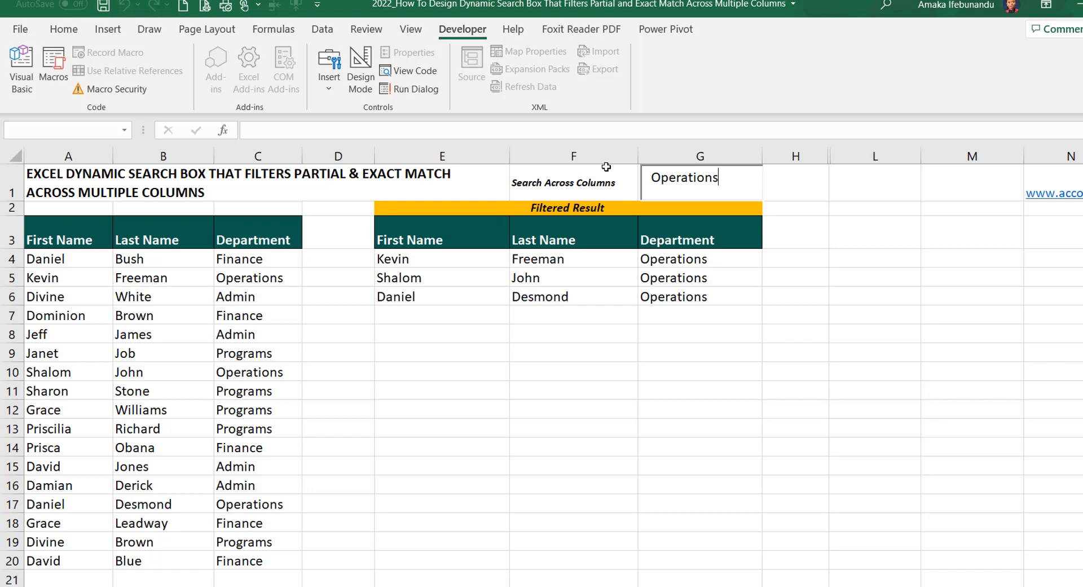
key(BackSpace)
key(BackSpace)
key(BackSpace)
key(BackSpace)
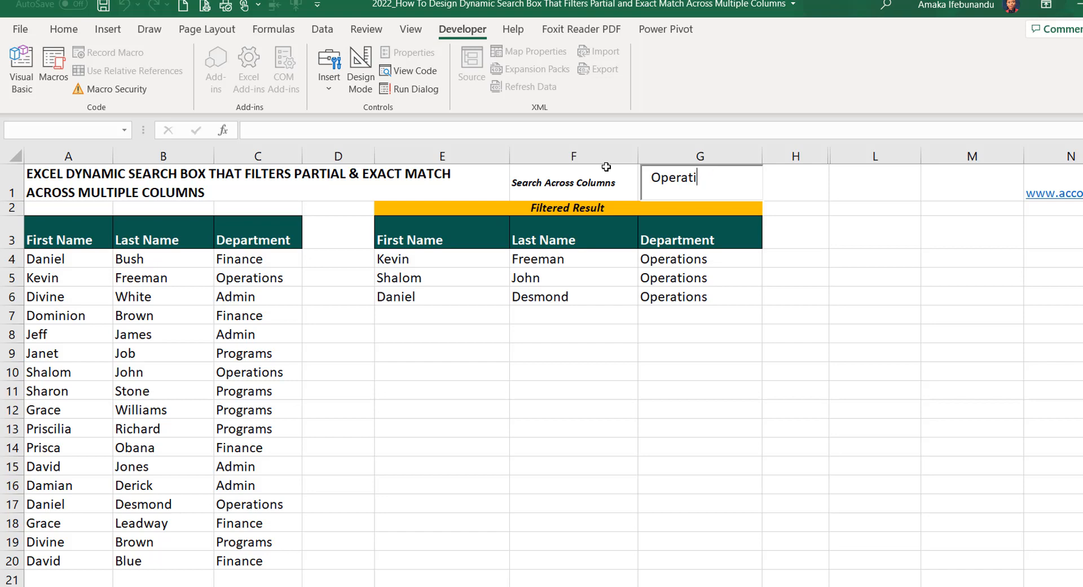